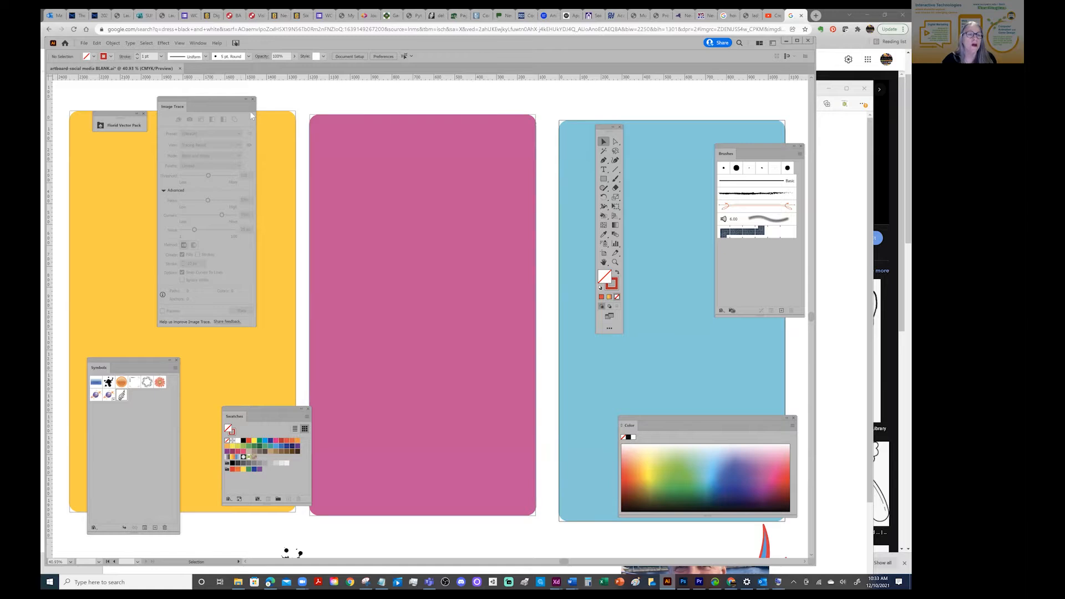
# Delete the ink splatters, green shapes, ornamental wing and dress artwork lying below the three colored artboards
pyautogui.click(179, 43)
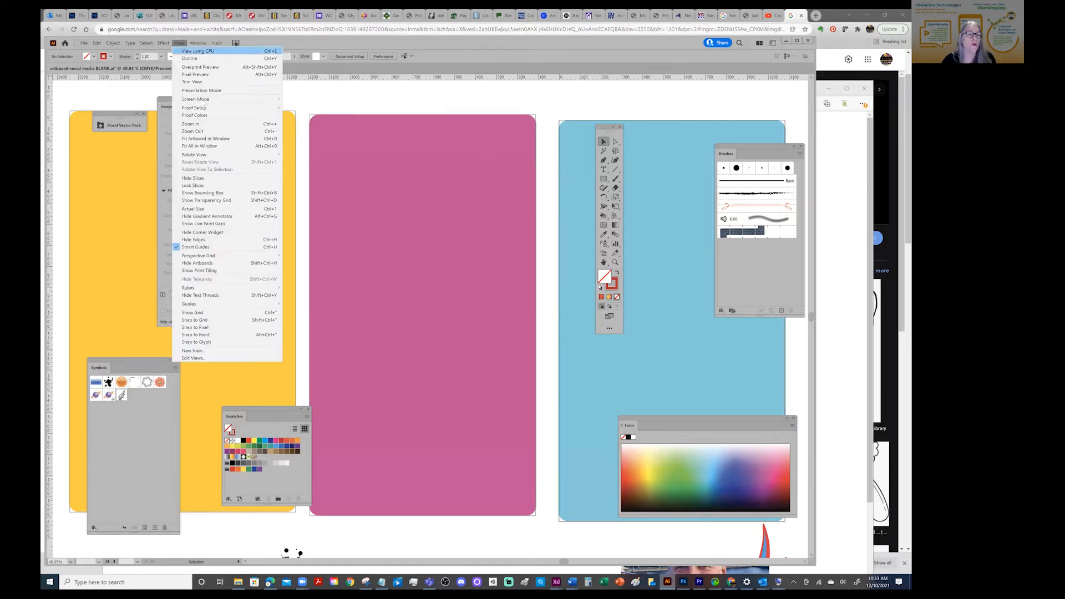
pyautogui.click(201, 146)
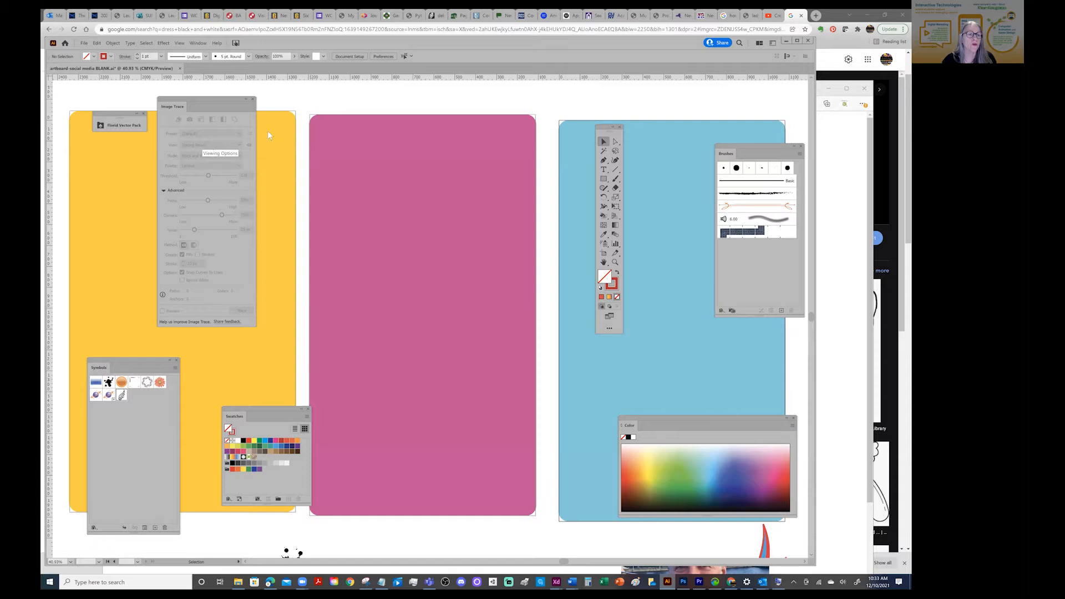
pyautogui.press('z')
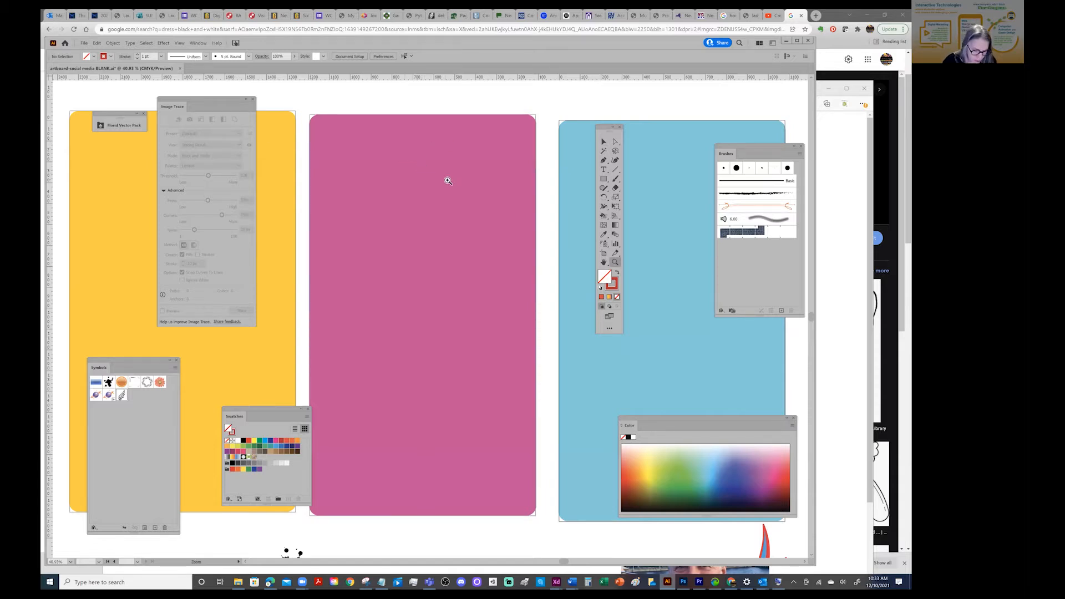
pyautogui.click(445, 179)
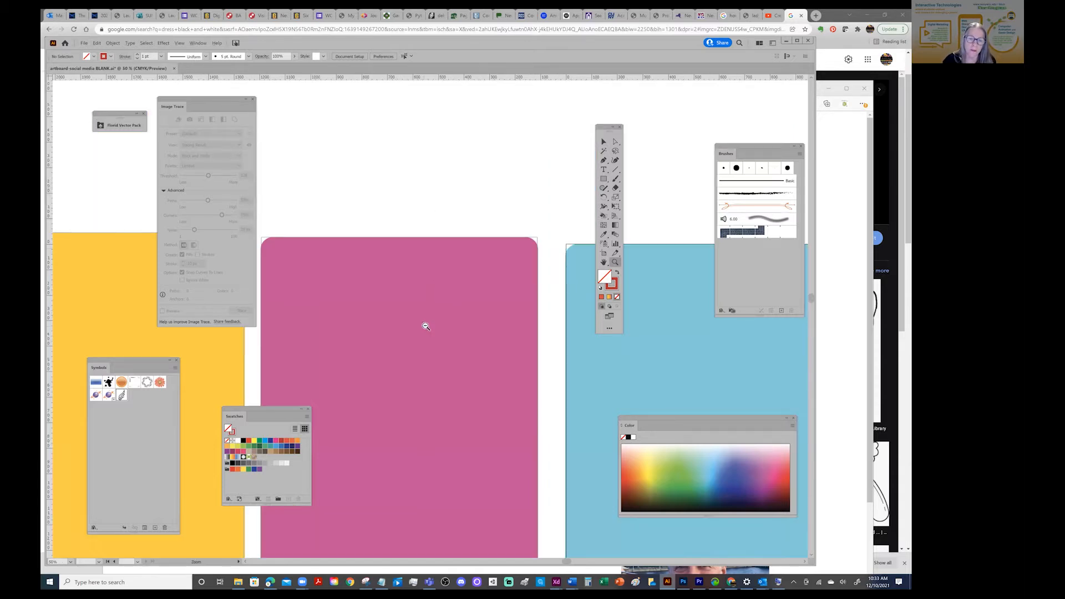
pyautogui.keyDown('alt'); pyautogui.click(409, 374); pyautogui.keyUp('alt')
pyautogui.keyDown('alt'); pyautogui.click(409, 374); pyautogui.keyUp('alt')
pyautogui.keyDown('alt'); pyautogui.click(409, 375); pyautogui.keyUp('alt')
pyautogui.moveTo(429, 379); pyautogui.dragTo(424, 245)
pyautogui.moveTo(603, 129); pyautogui.dragTo(649, 115)
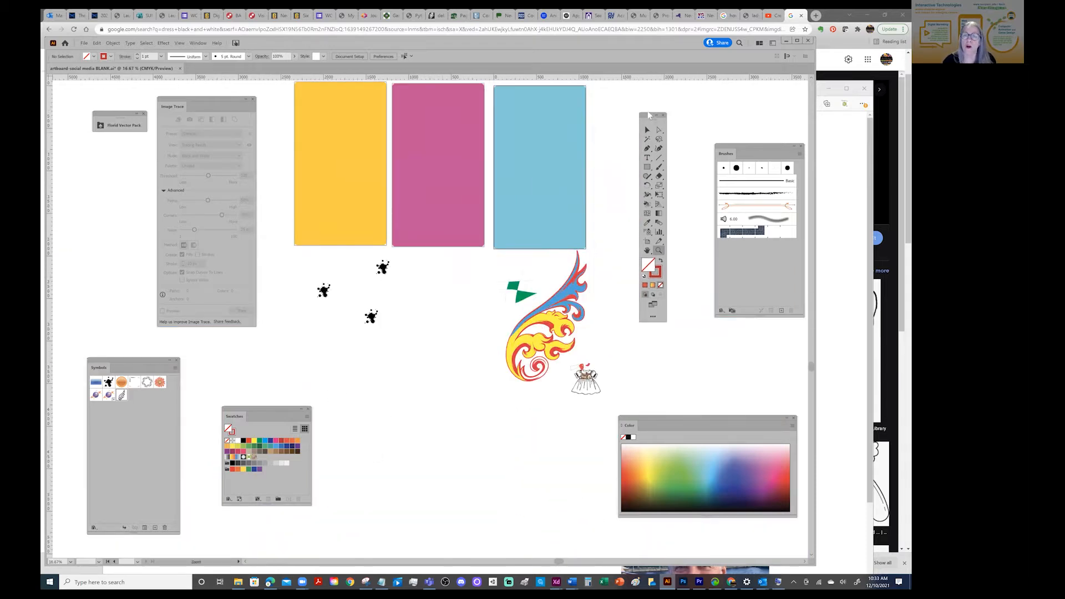
pyautogui.click(649, 128)
pyautogui.moveTo(294, 259); pyautogui.dragTo(601, 424)
pyautogui.press('Delete')
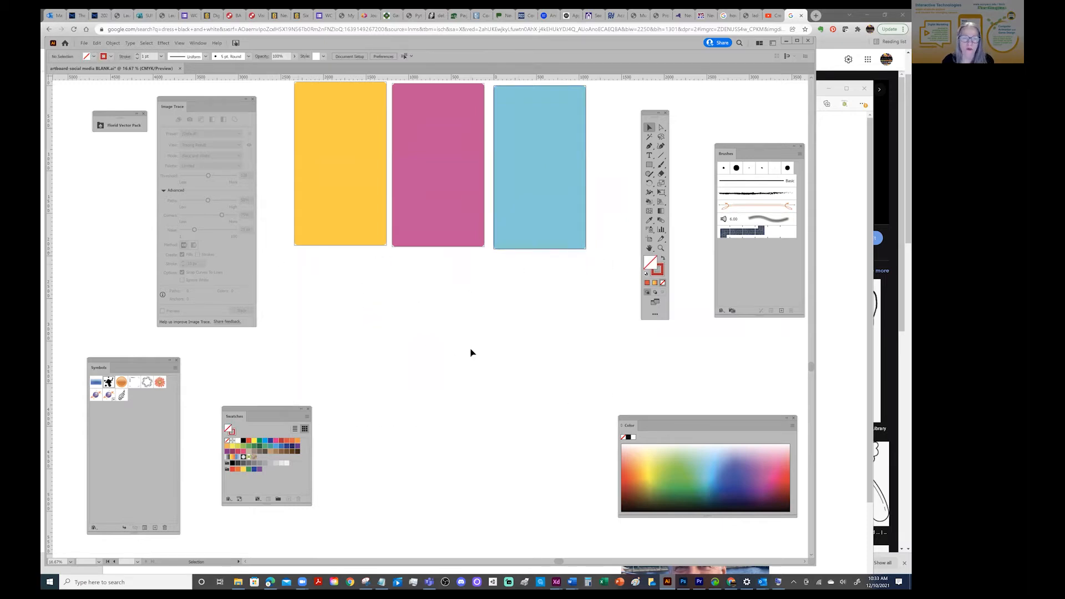
# Show the layer list, review the objects in Layer 1 copy, and collapse the list
pyautogui.moveTo(473, 342); pyautogui.dragTo(472, 446)
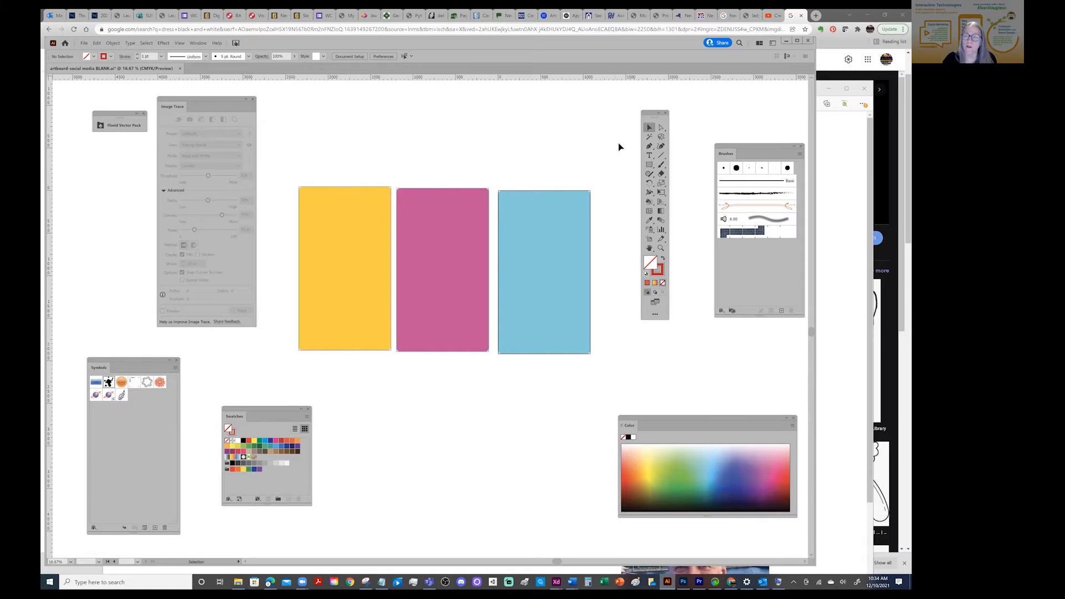
pyautogui.click(198, 43)
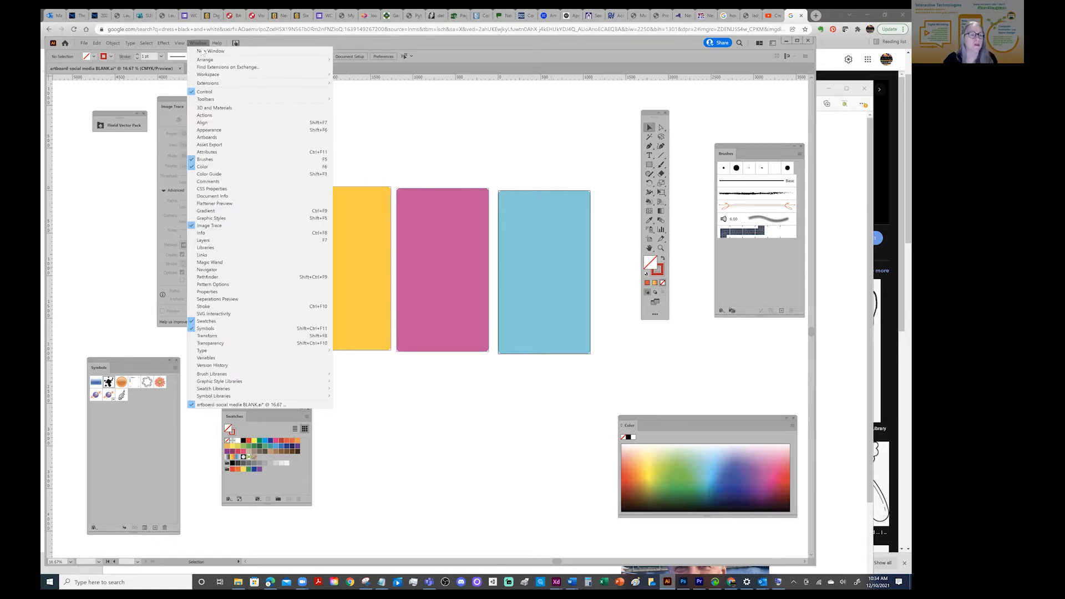
pyautogui.click(204, 240)
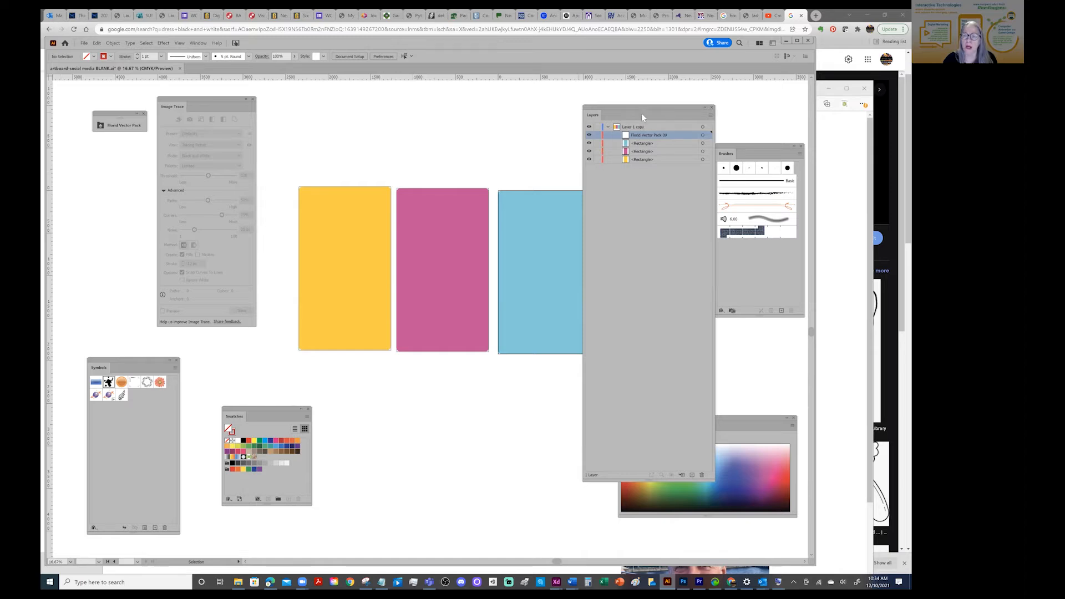
pyautogui.click(705, 109)
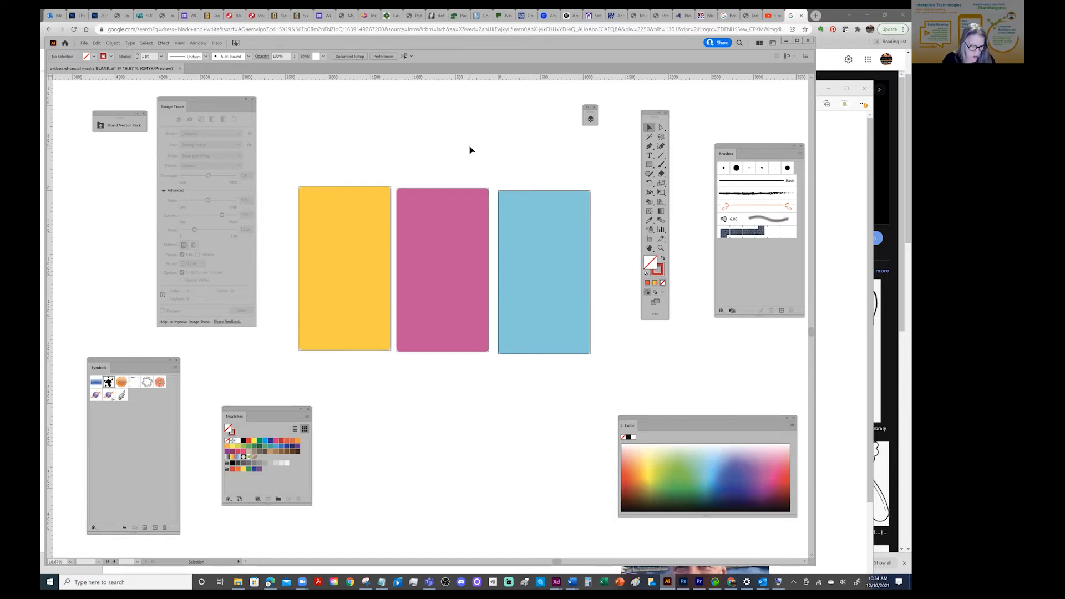
# Select all objects to check what remains on the artboards, clear the selection, and save the document
pyautogui.hotkey('ctrl', 'a')
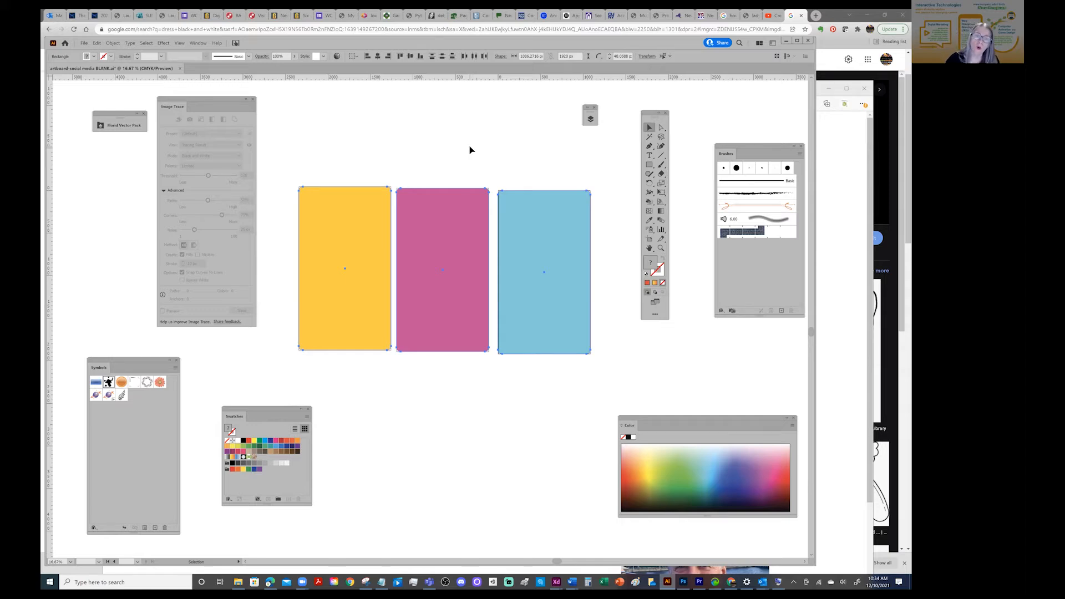
pyautogui.click(469, 149)
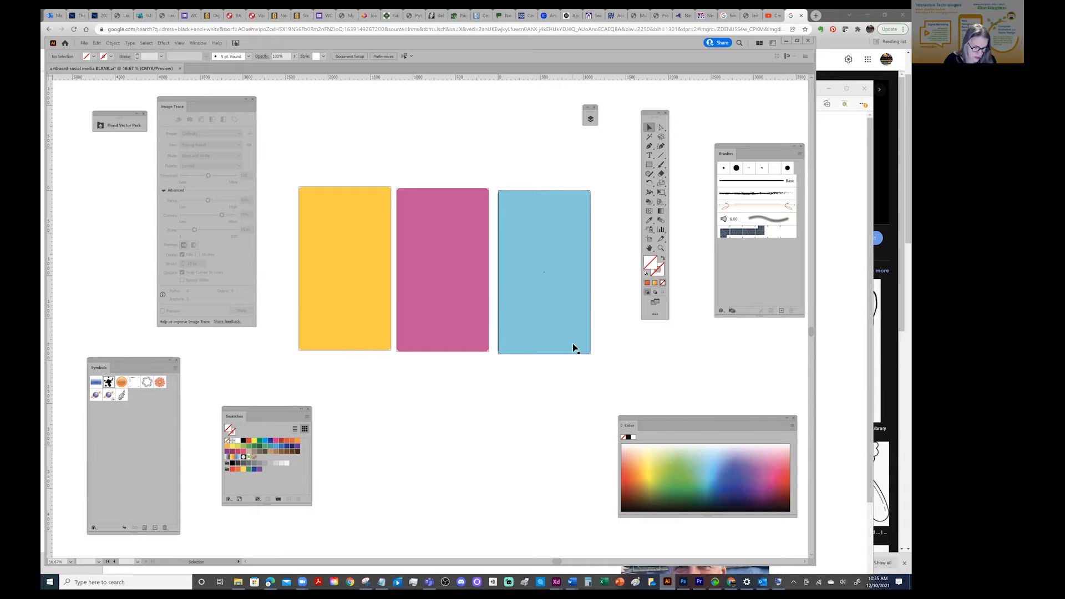
pyautogui.hotkey('ctrl', 'a')
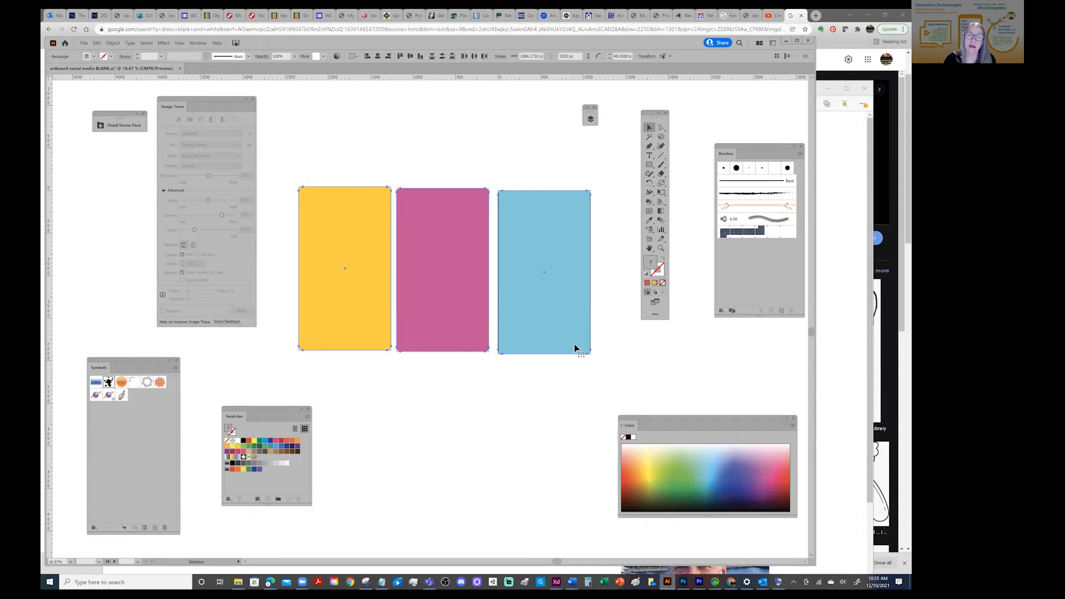
pyautogui.click(484, 130)
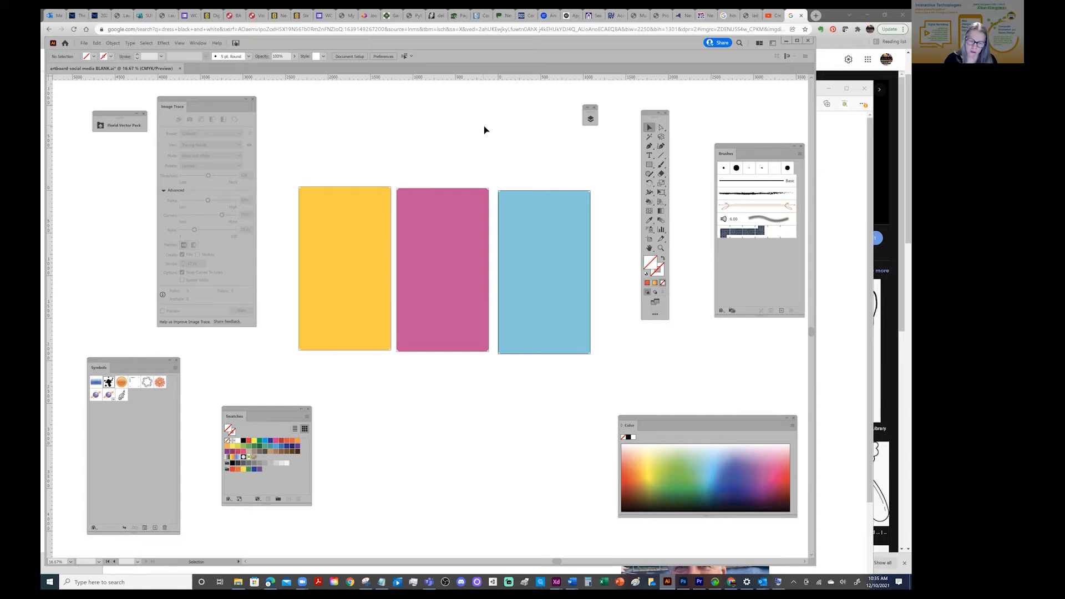
pyautogui.click(85, 44)
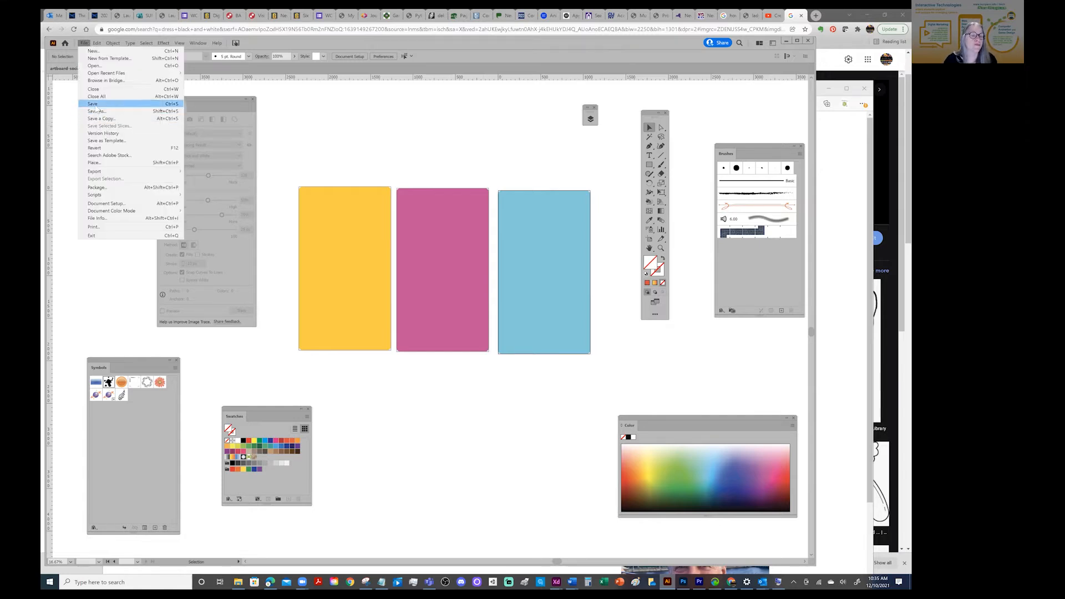
pyautogui.click(95, 105)
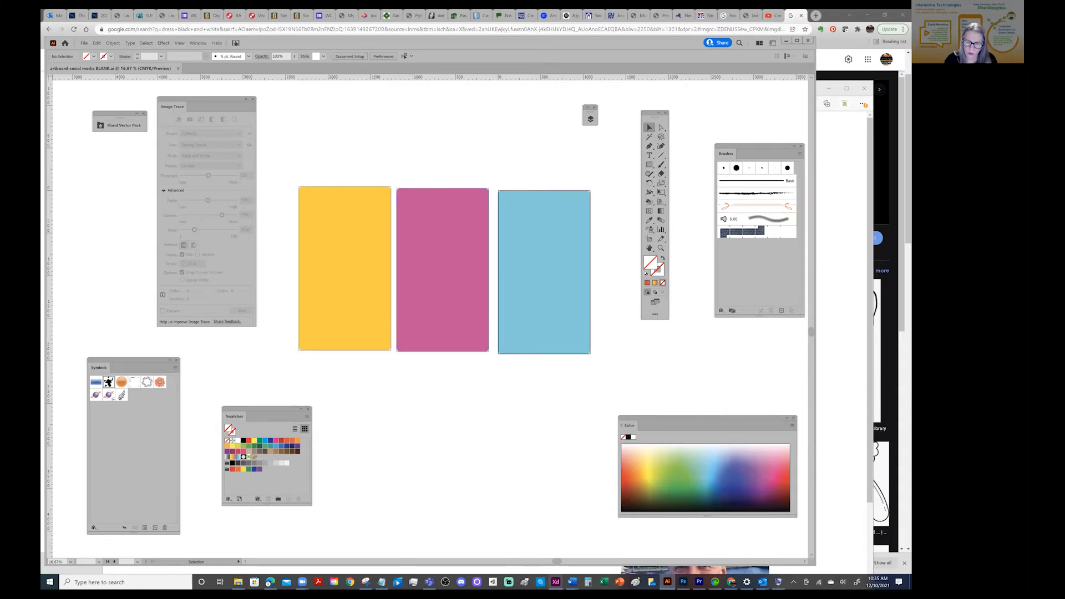
# Switch to the Adobe XD home window and maximize it
pyautogui.moveTo(556, 582)
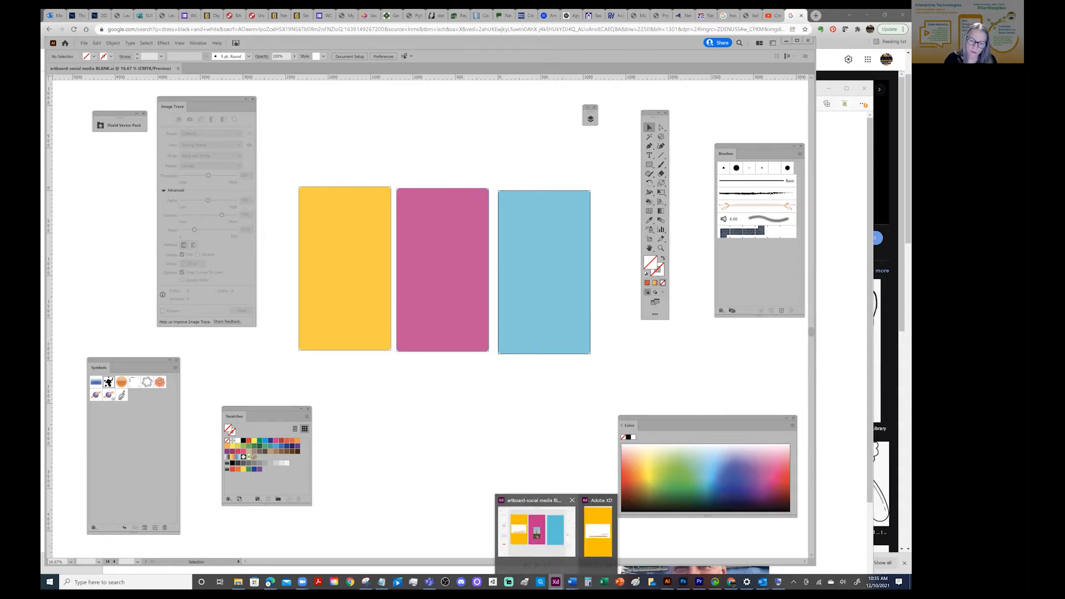
pyautogui.click(532, 530)
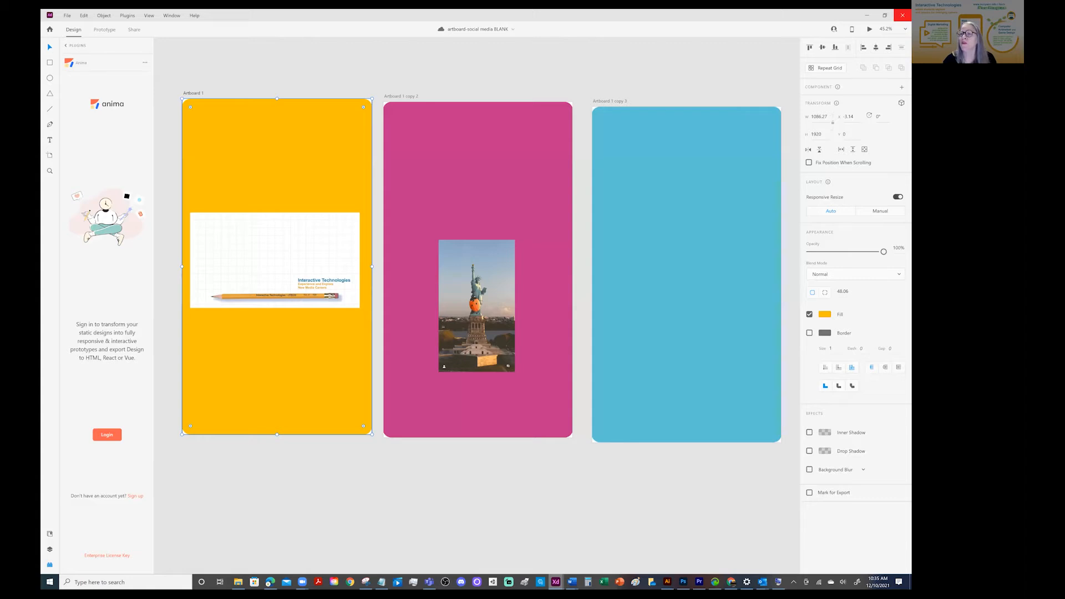
pyautogui.click(668, 583)
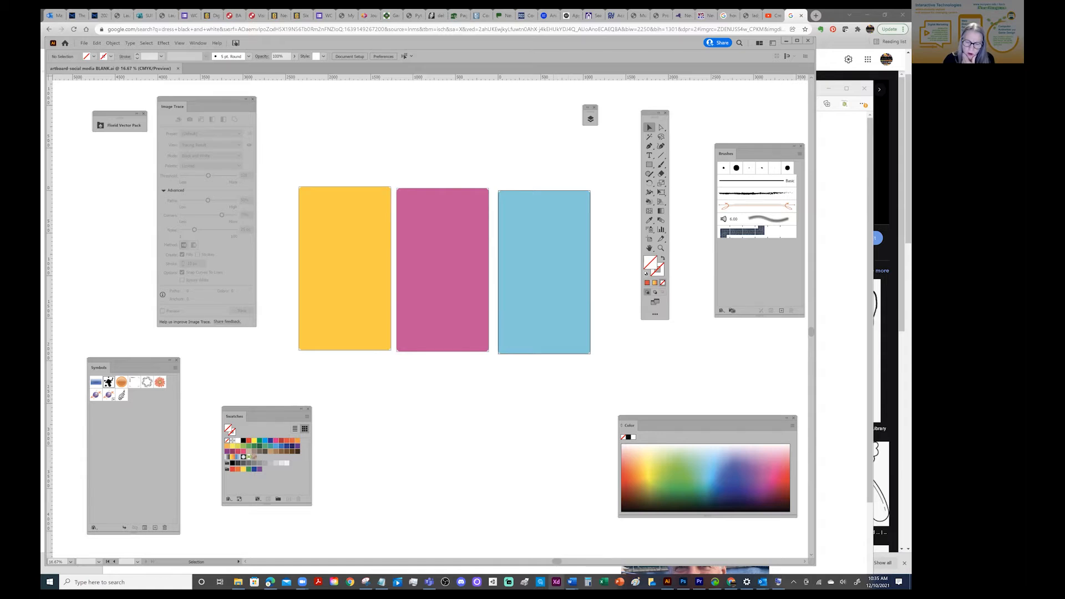
pyautogui.click(556, 582)
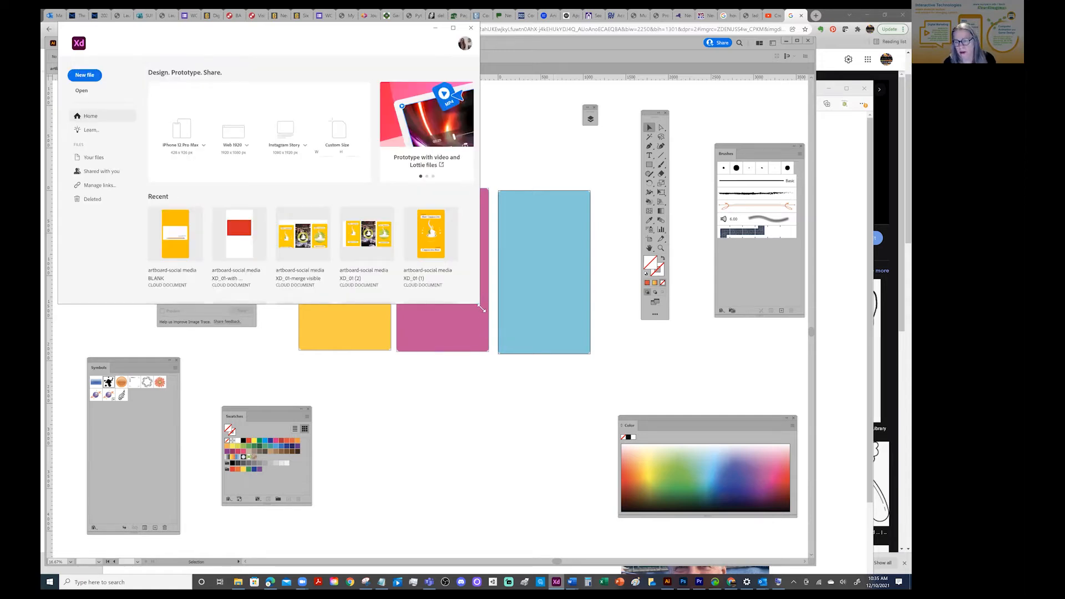
pyautogui.moveTo(482, 309); pyautogui.dragTo(888, 557)
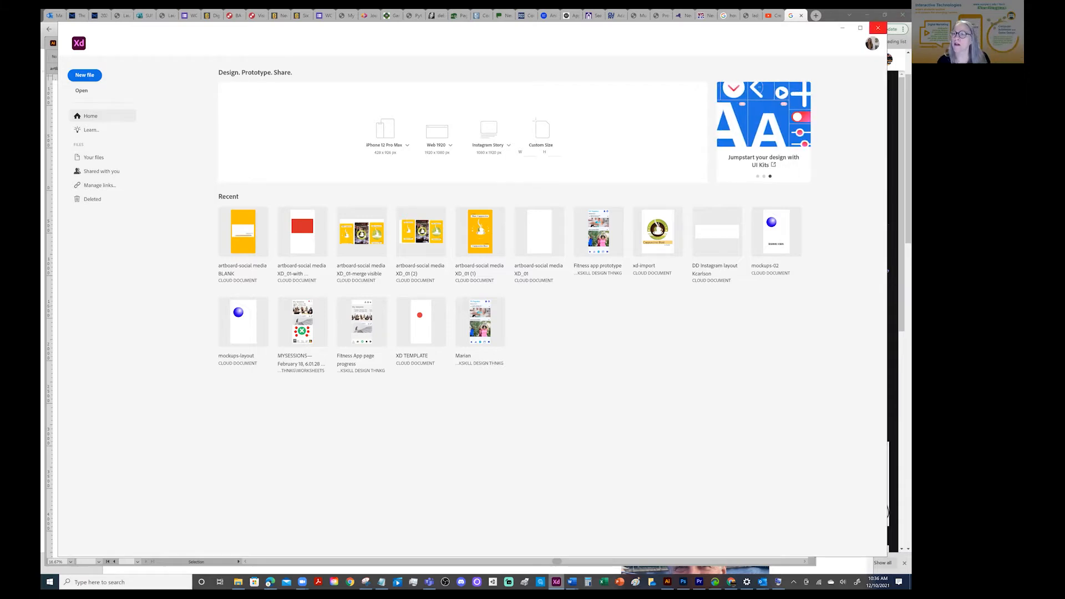
pyautogui.click(860, 27)
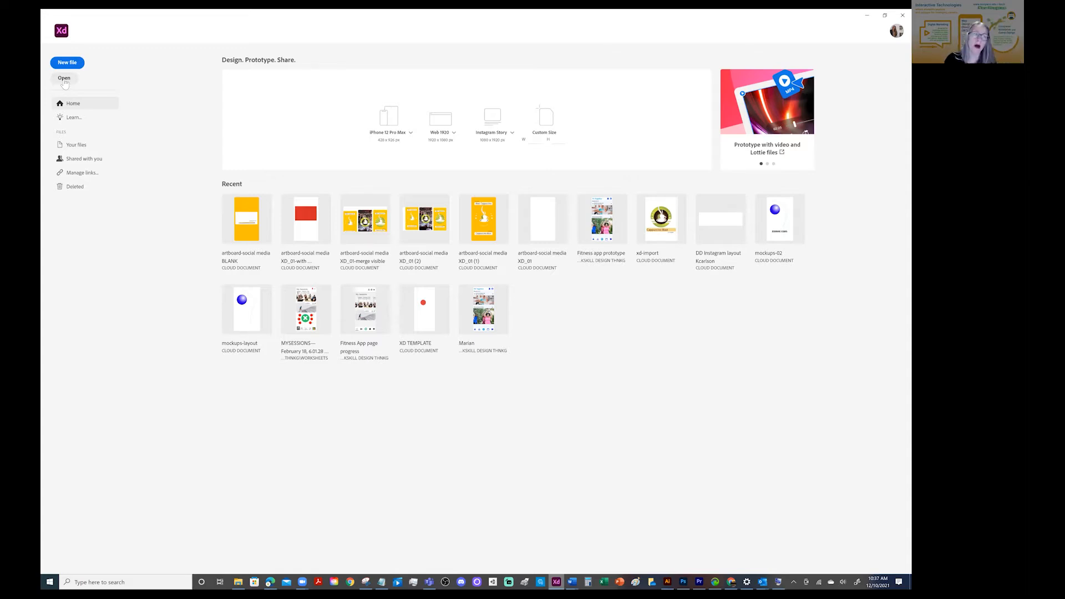
# Open the Illustrator file artboard-social media BLANK from the LOGOS folder in XD
pyautogui.click(64, 81)
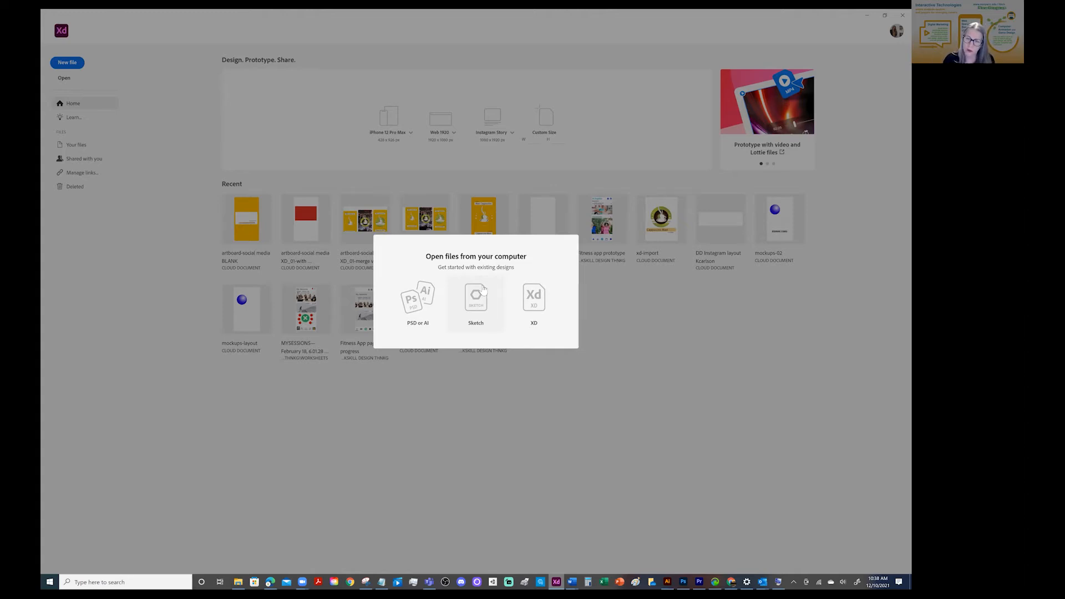
pyautogui.press('Escape')
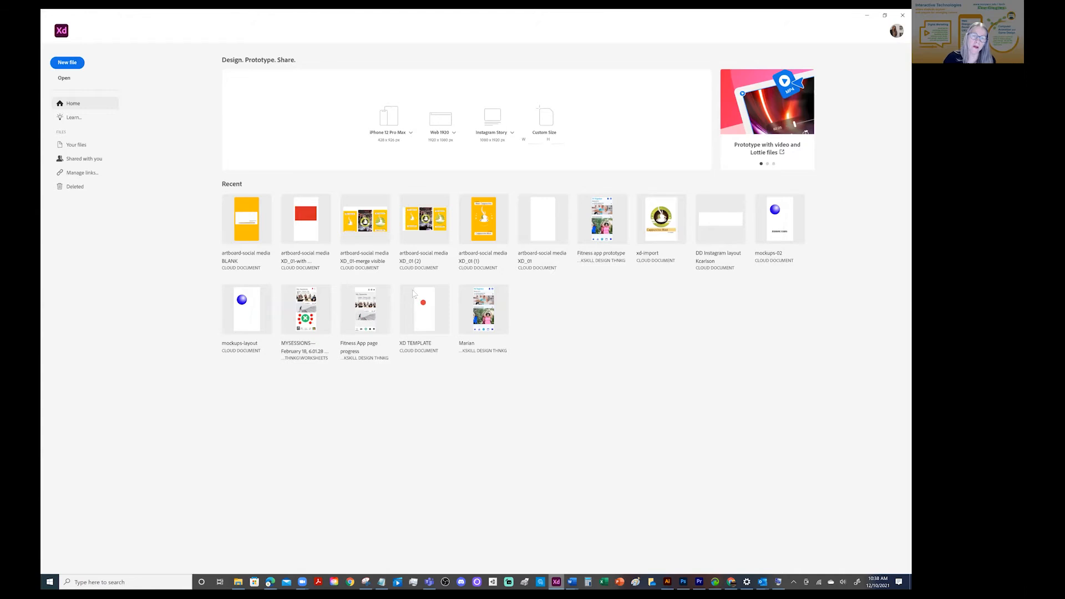
pyautogui.hotkey('ctrl', 'o')
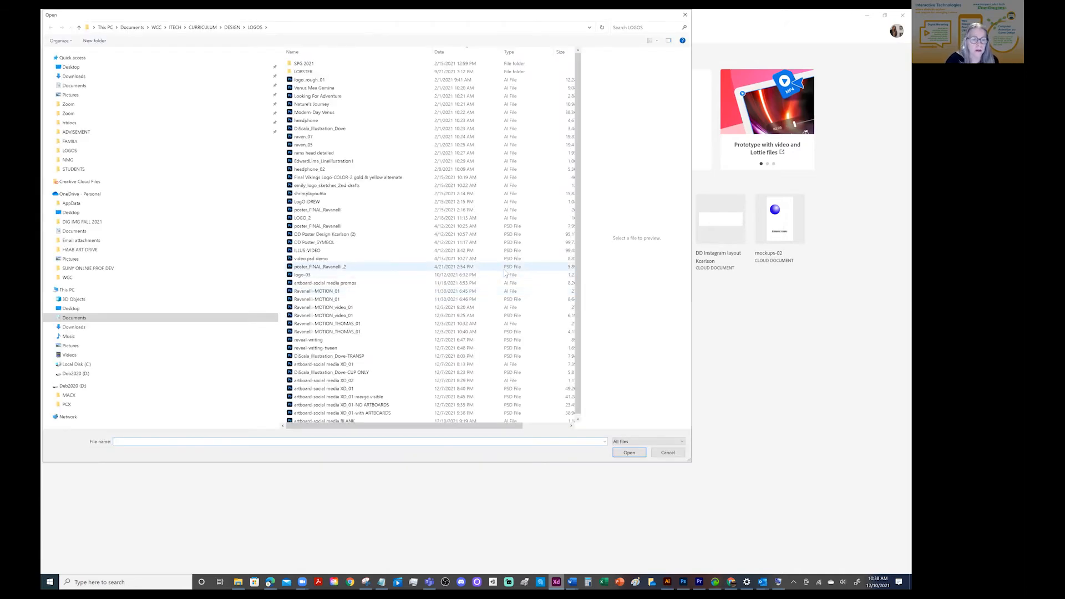
pyautogui.scroll(-1, 411, 324)
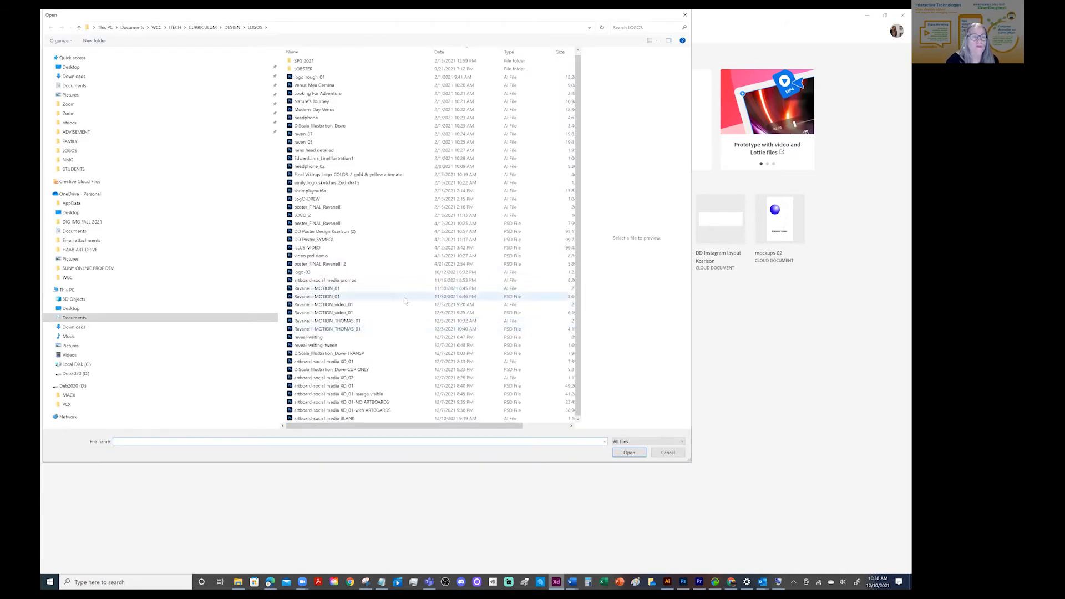
pyautogui.click(71, 151)
pyautogui.scroll(-1, 371, 217)
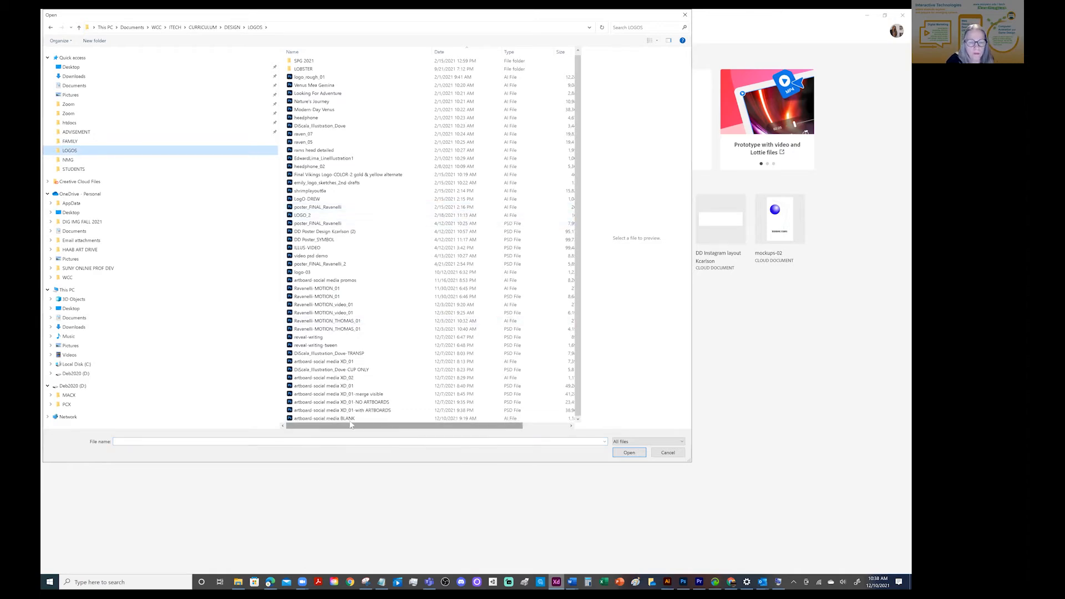
pyautogui.click(388, 419)
pyautogui.click(624, 454)
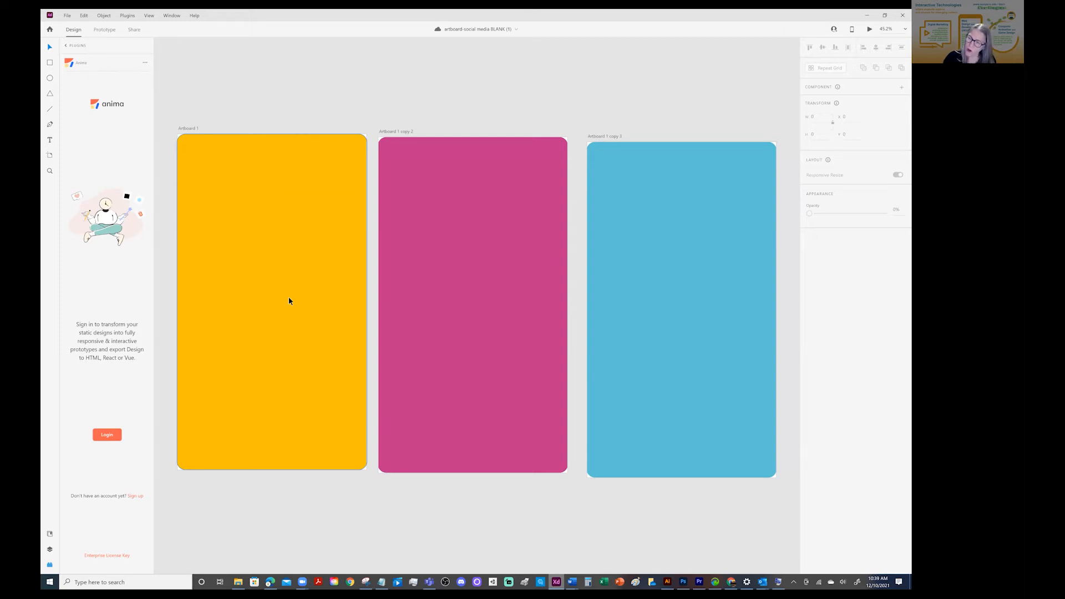
# Inspect the properties of the yellow rectangle on Artboard 1, clear the selection, and look over the file commands
pyautogui.click(280, 279)
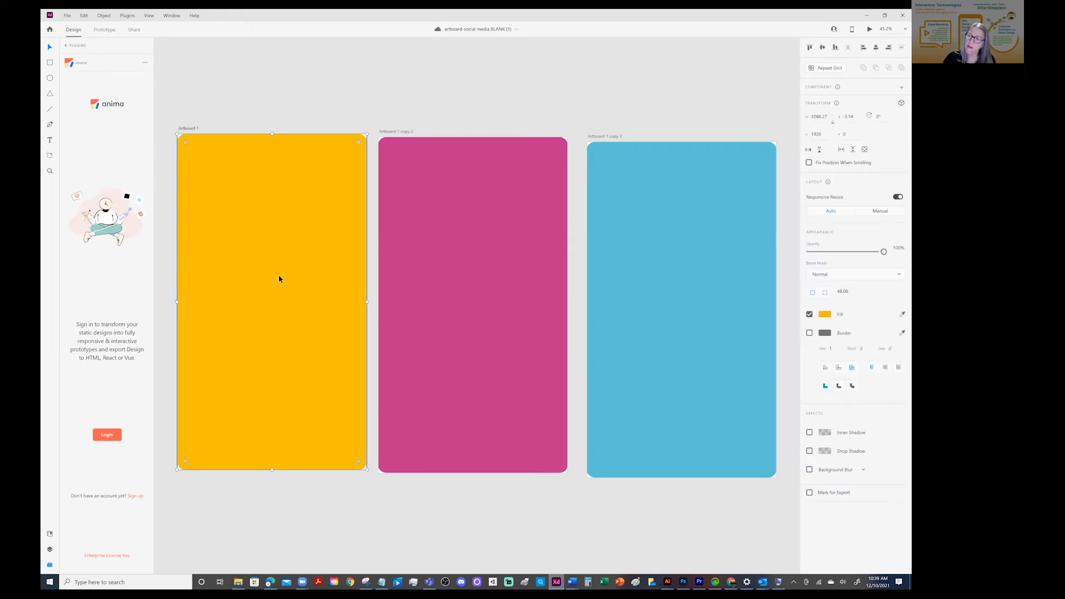
pyautogui.click(317, 96)
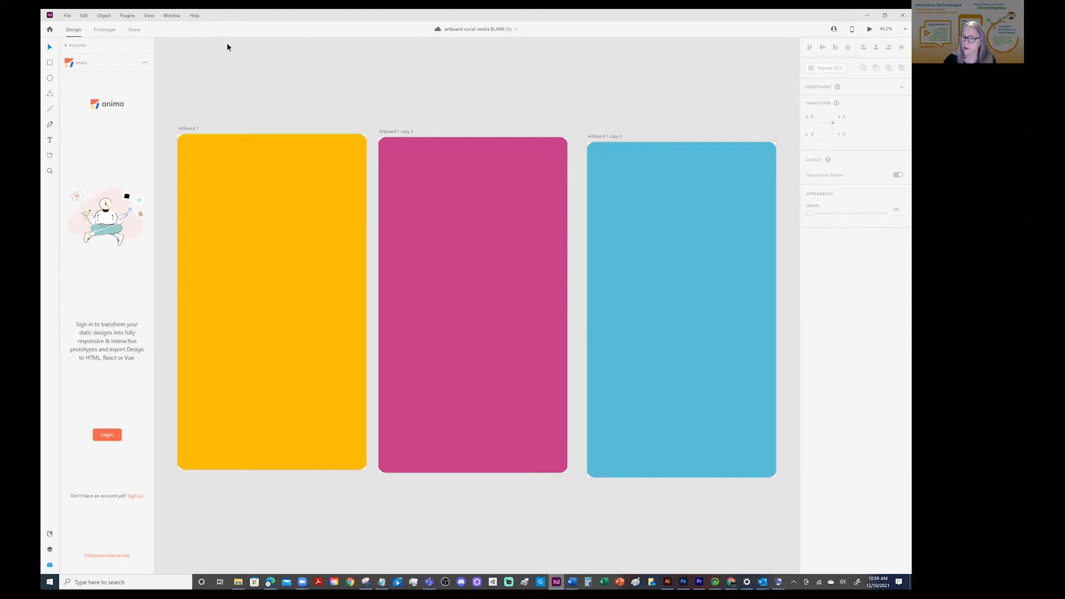
pyautogui.click(66, 16)
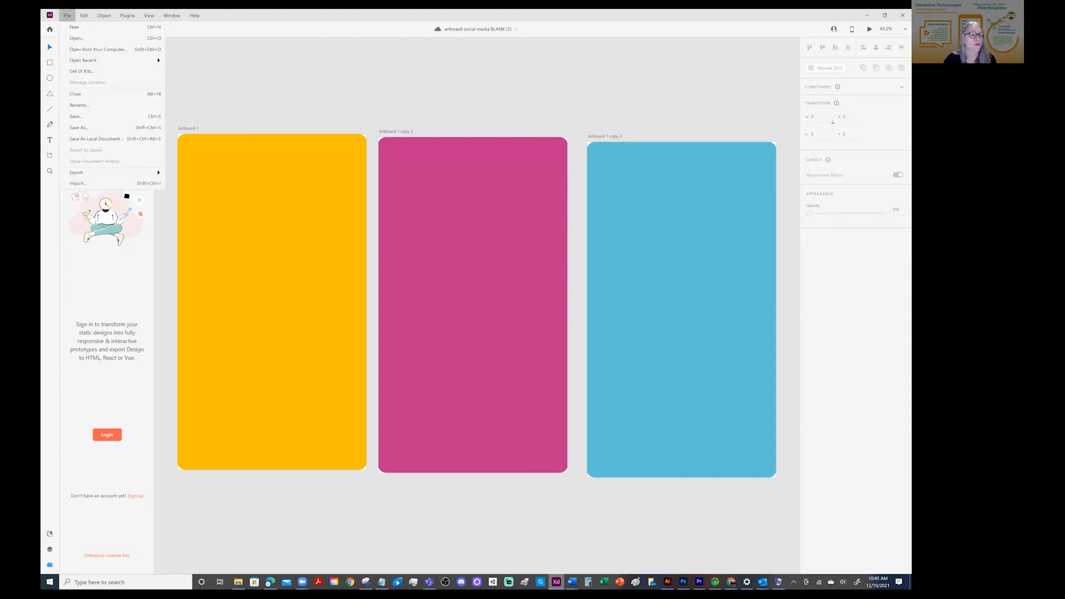
pyautogui.click(274, 75)
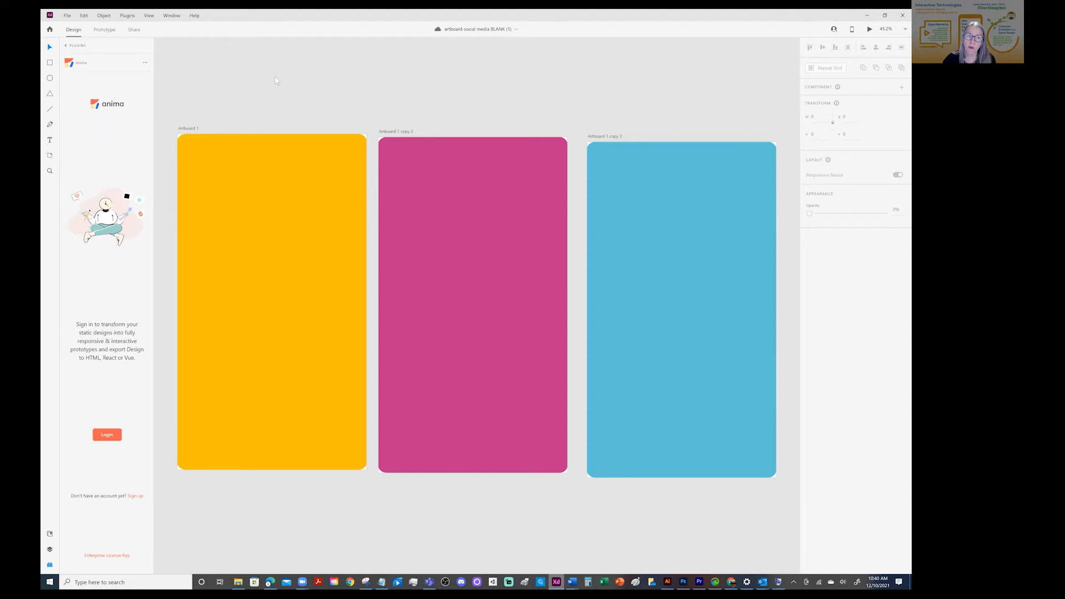
# Switch the document to Prototype mode and look over the file commands there
pyautogui.click(104, 30)
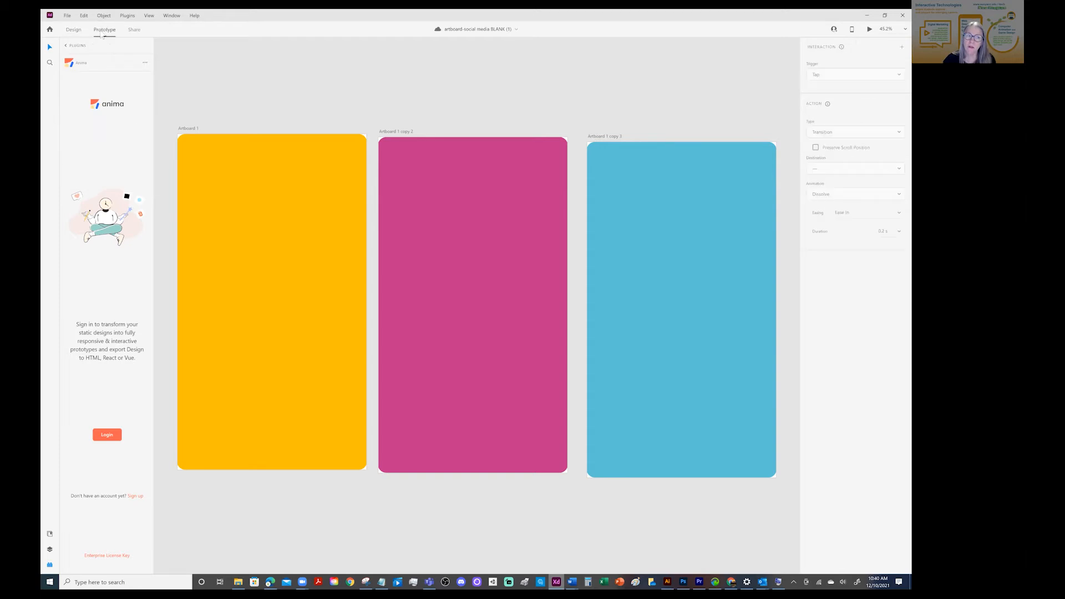
pyautogui.click(67, 15)
pyautogui.click(240, 94)
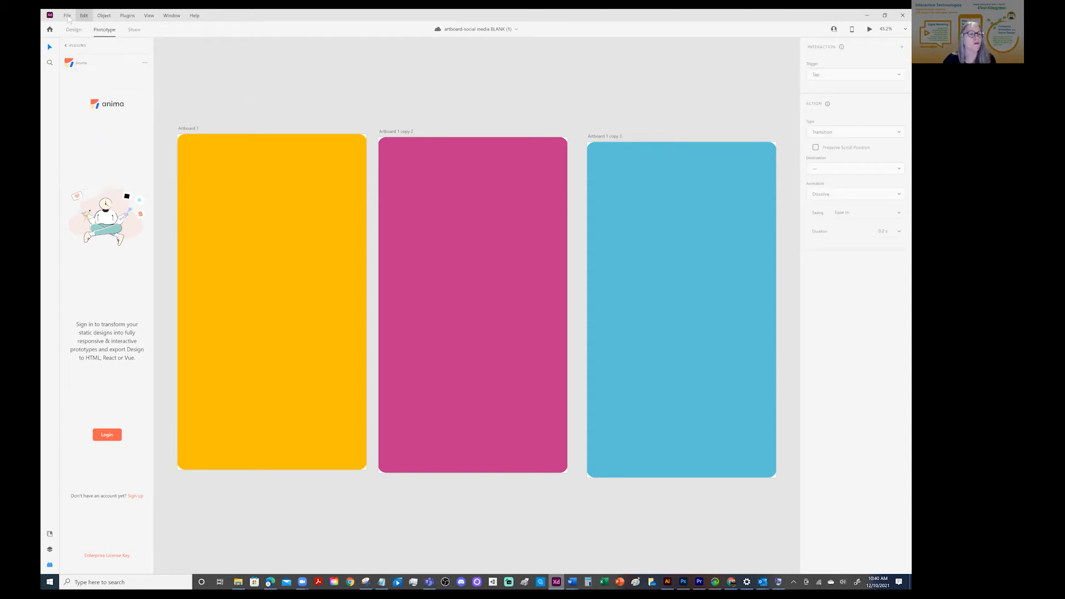
pyautogui.click(67, 16)
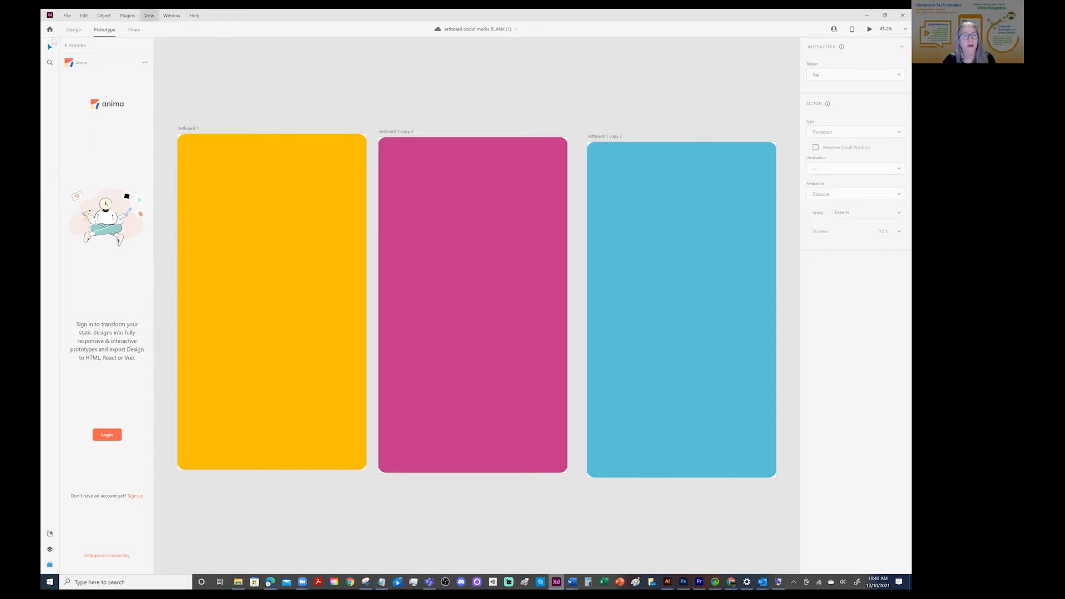
# In Prototype mode, link the yellow rectangle on Artboard 1 to Artboard 1 copy 2
pyautogui.click(78, 31)
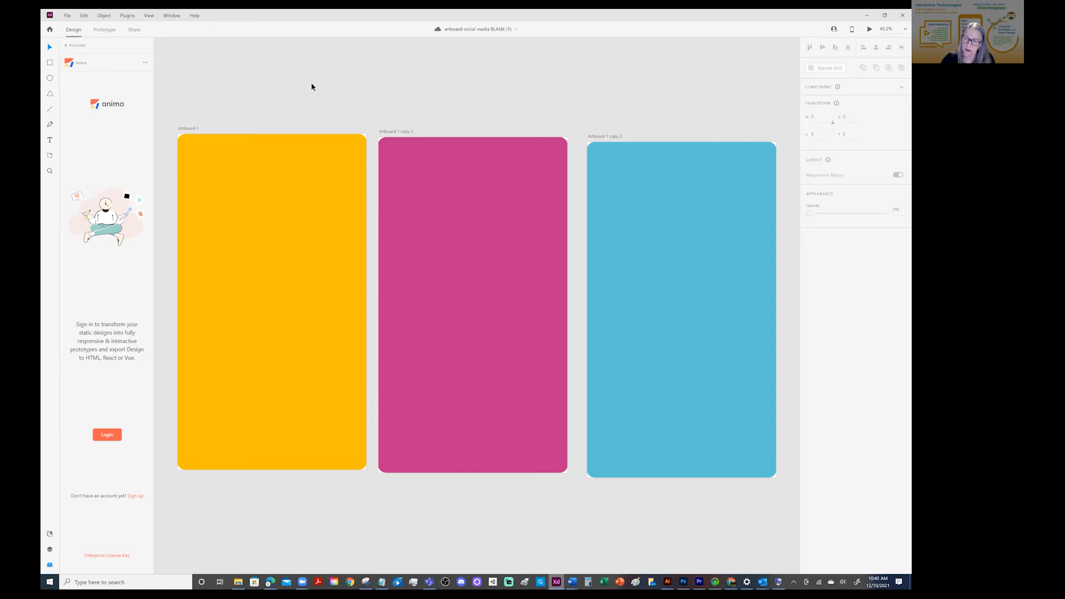
pyautogui.click(104, 30)
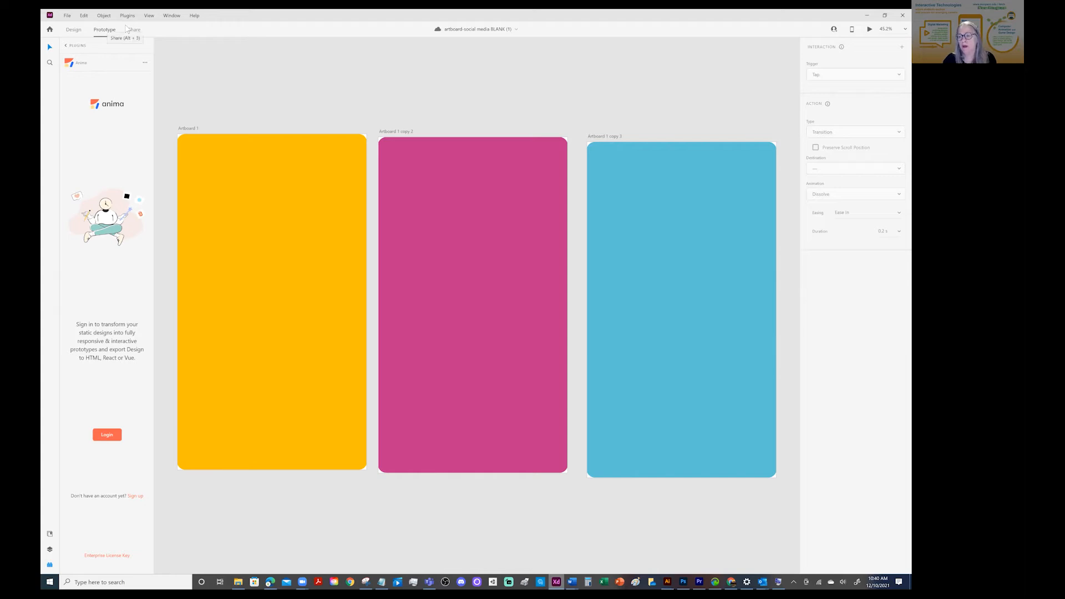
pyautogui.click(284, 211)
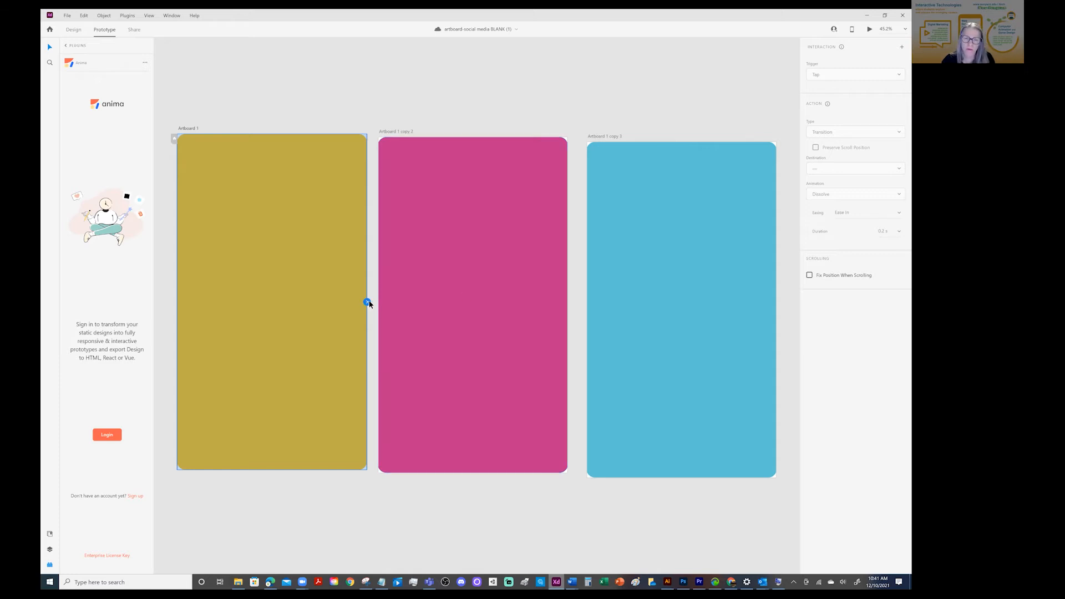
pyautogui.moveTo(368, 303); pyautogui.dragTo(449, 262)
pyautogui.moveTo(522, 266); pyautogui.dragTo(486, 281)
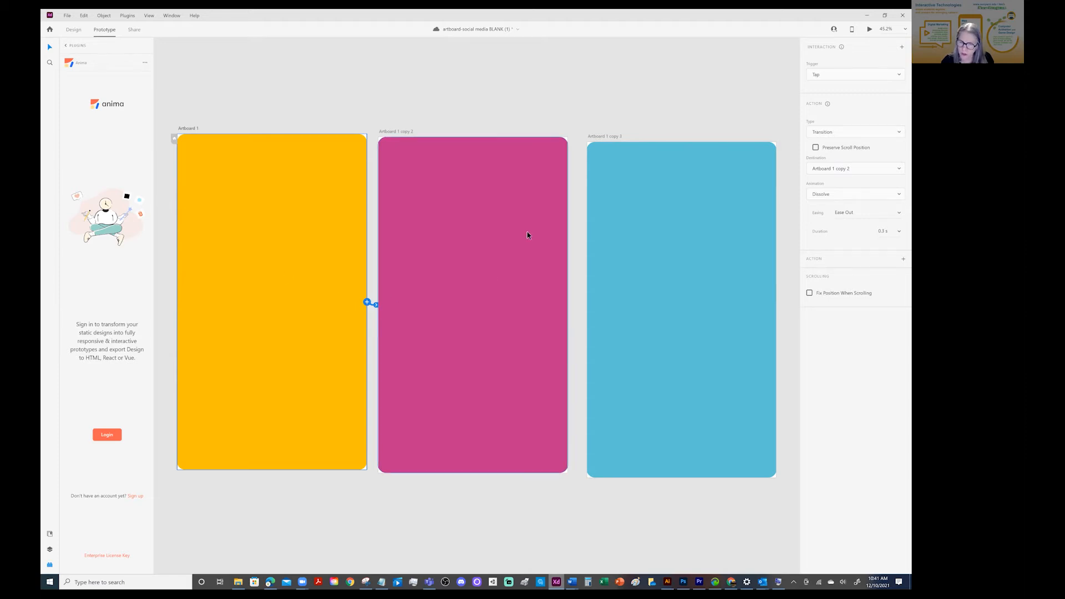
# Link the pink rectangle to Artboard 1 copy 3 and the blue rectangle back to Artboard 1, then clear the selection
pyautogui.click(506, 234)
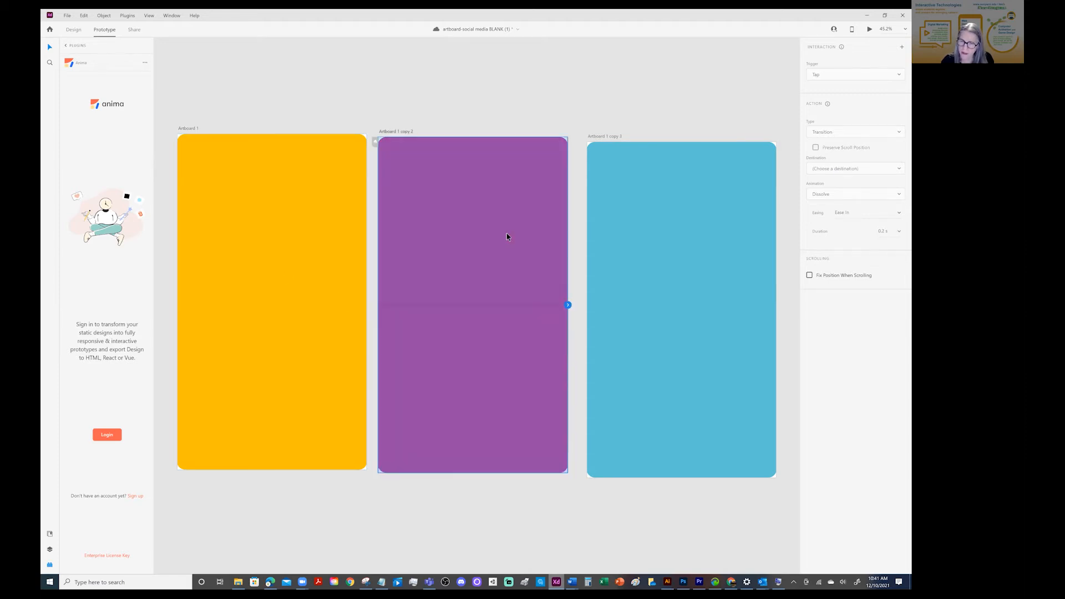
pyautogui.moveTo(568, 305); pyautogui.dragTo(692, 205)
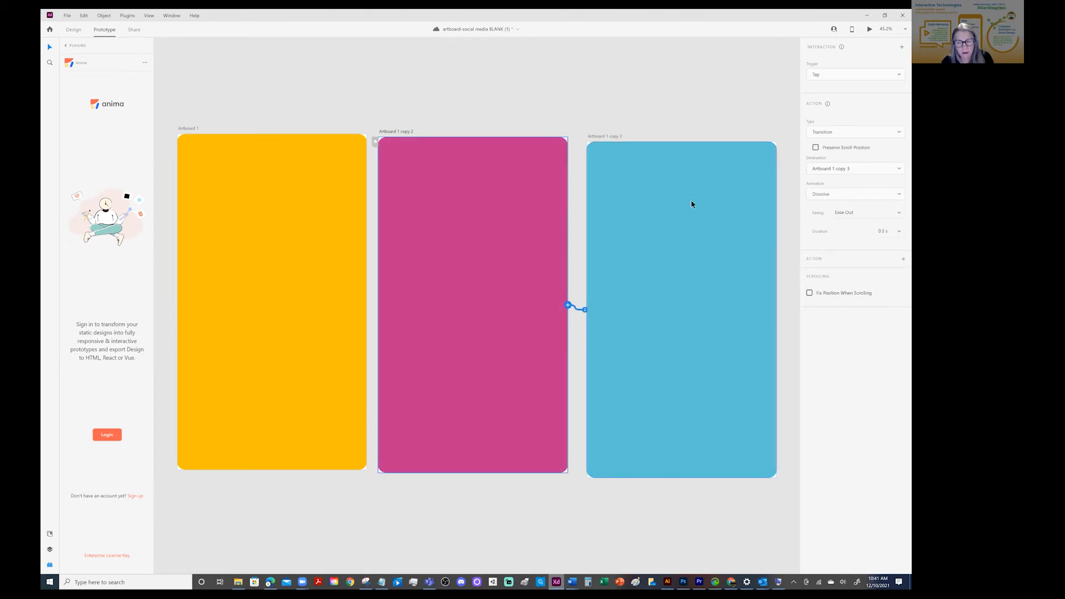
pyautogui.click(690, 203)
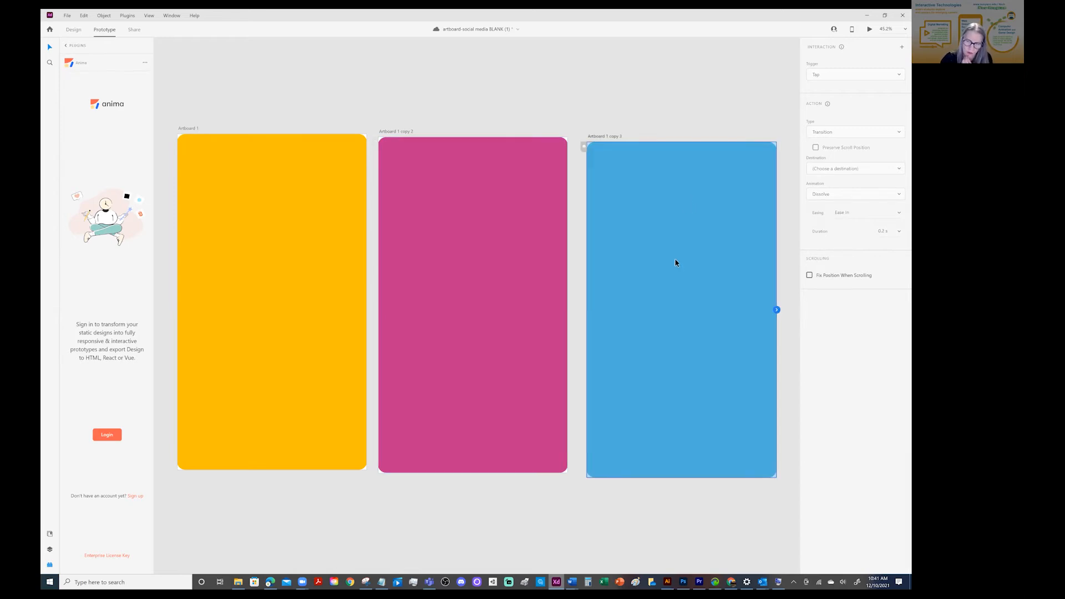
pyautogui.moveTo(777, 310); pyautogui.dragTo(242, 380)
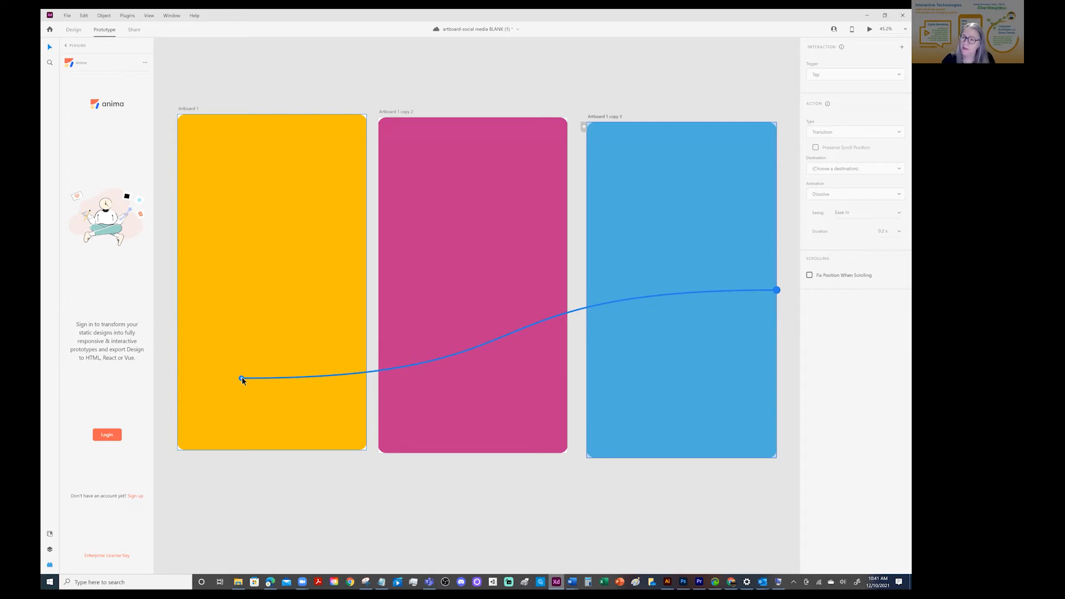
pyautogui.moveTo(243, 380); pyautogui.dragTo(242, 381)
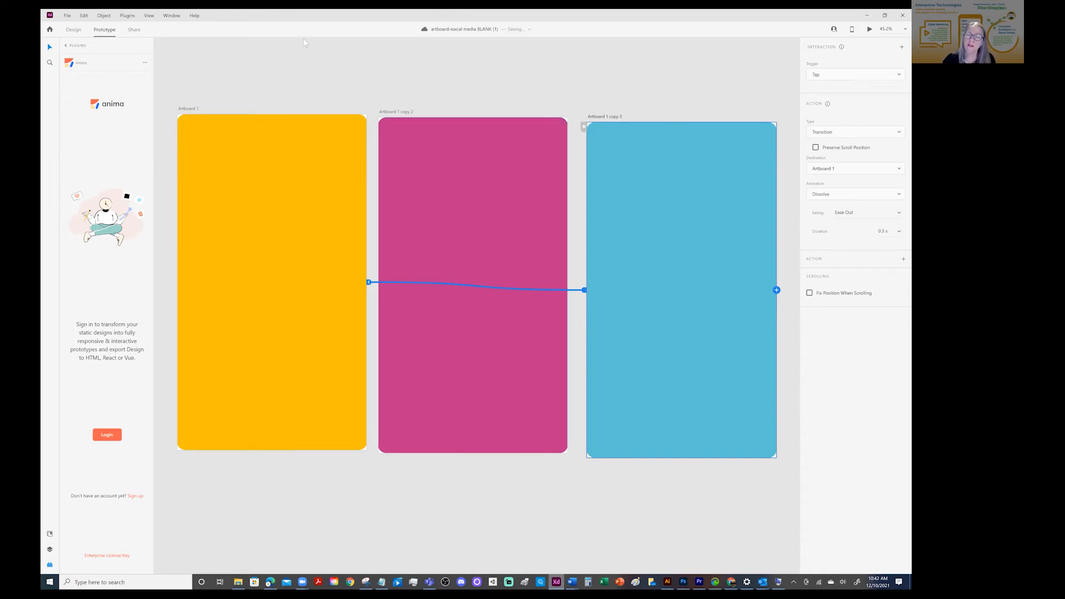
pyautogui.click(376, 68)
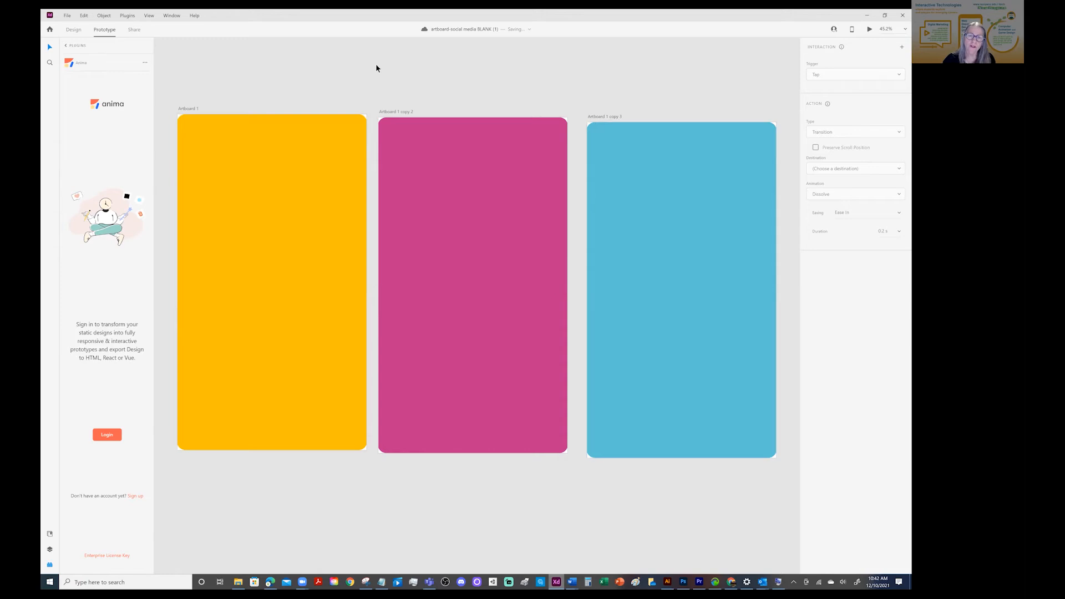
# Check the prototype links of the yellow, pink and blue rectangles, finishing with the yellow one selected
pyautogui.click(257, 172)
pyautogui.click(464, 331)
pyautogui.click(627, 282)
pyautogui.click(262, 214)
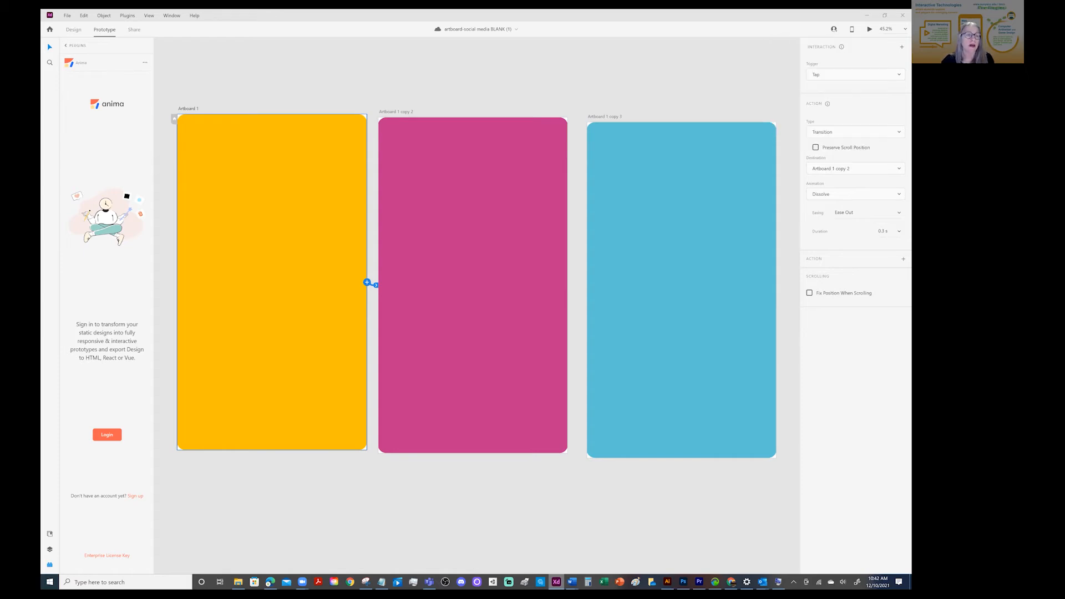
# Preview the prototype from Artboard 1, go through the linked artboards repeatedly, and close the preview
pyautogui.hotkey('ctrl', 'Return')
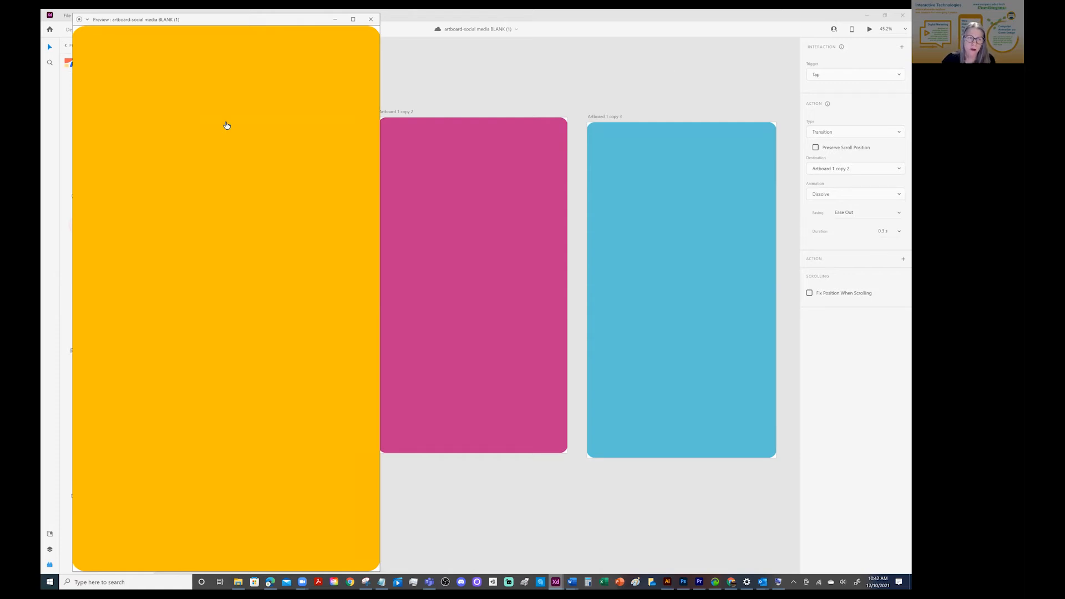
pyautogui.click(224, 167)
pyautogui.click(224, 176)
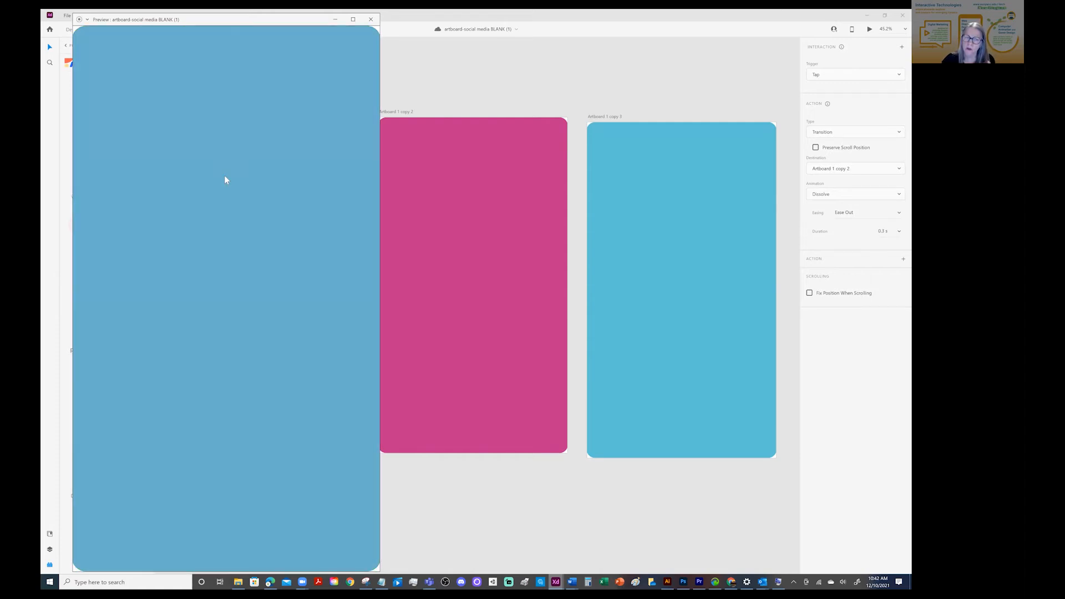
pyautogui.click(224, 178)
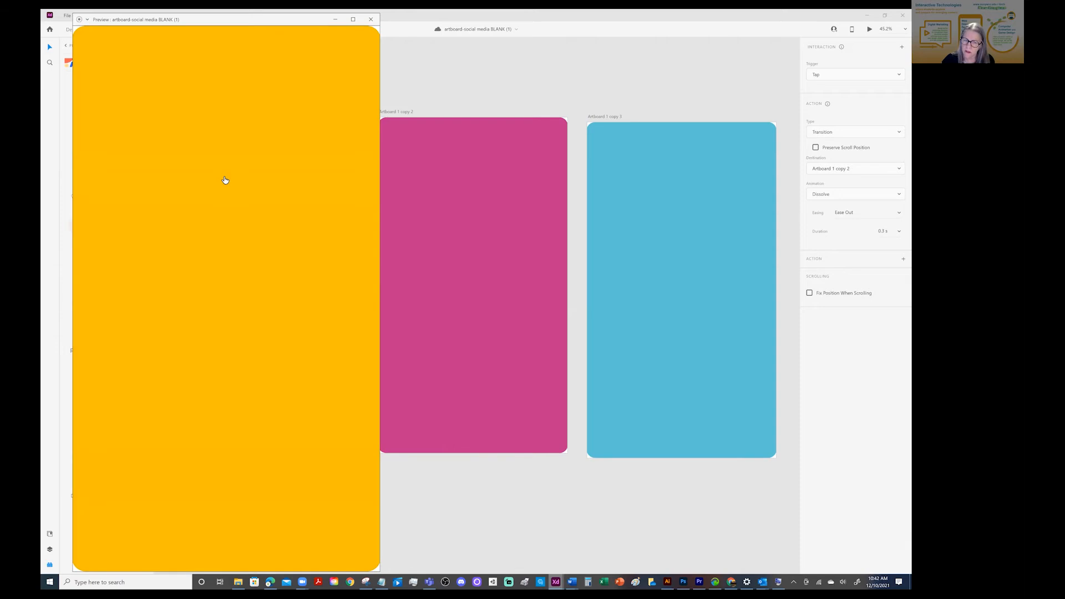
pyautogui.click(225, 180)
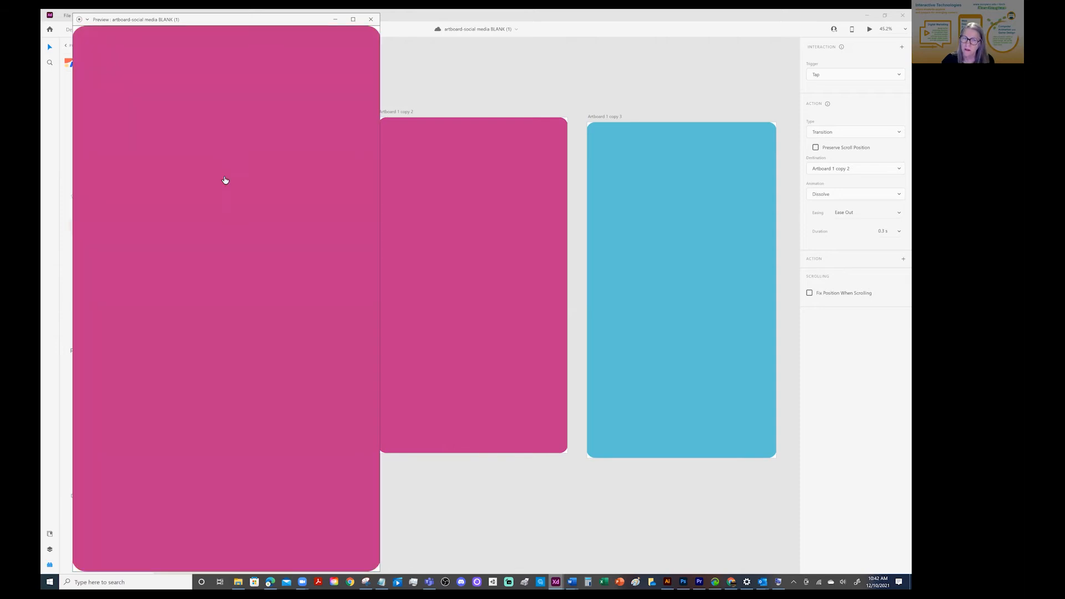
pyautogui.click(223, 180)
pyautogui.moveTo(255, 19); pyautogui.dragTo(252, 132)
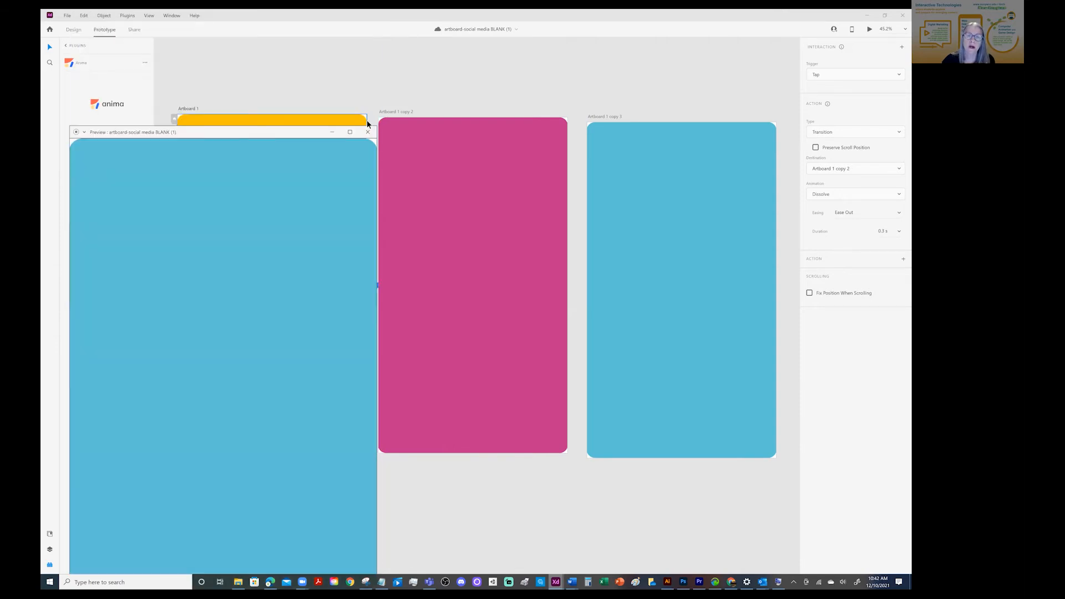
pyautogui.click(367, 133)
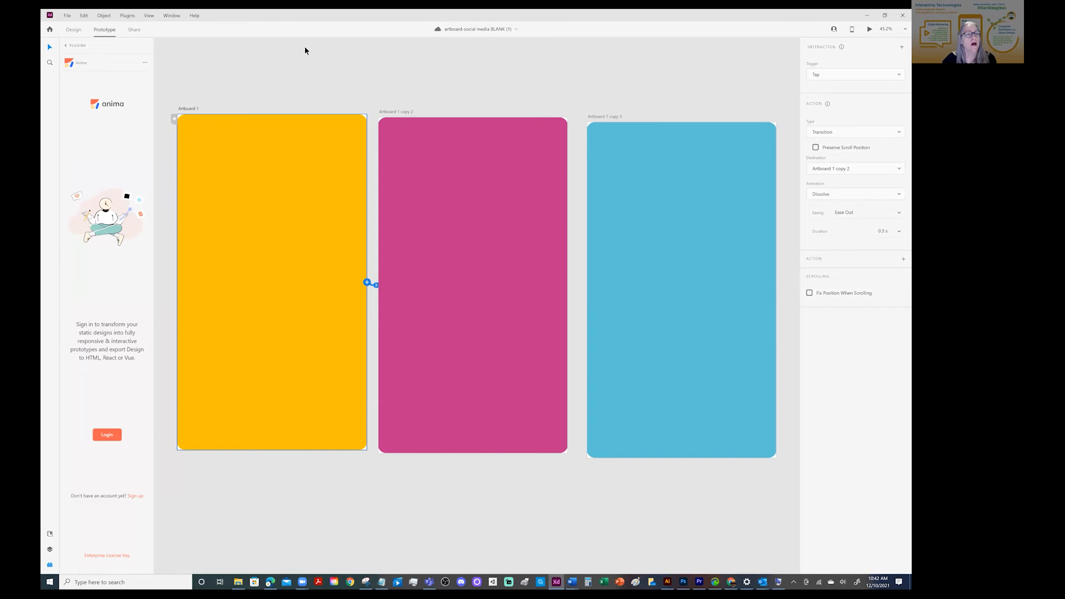
# Create a Design Review share link open to anyone with the link, and copy it
pyautogui.click(136, 30)
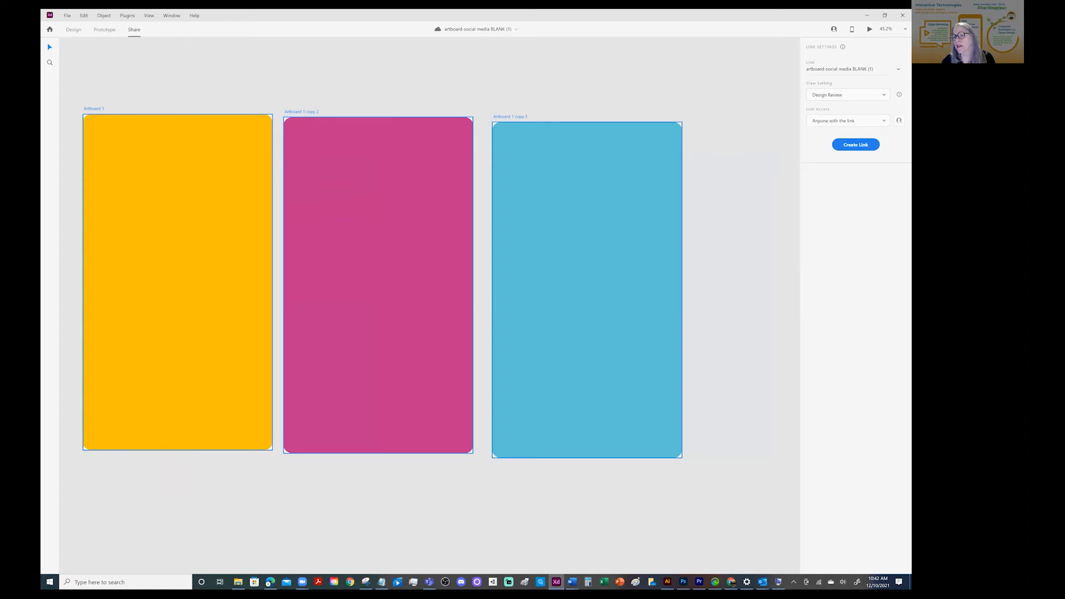
pyautogui.click(856, 145)
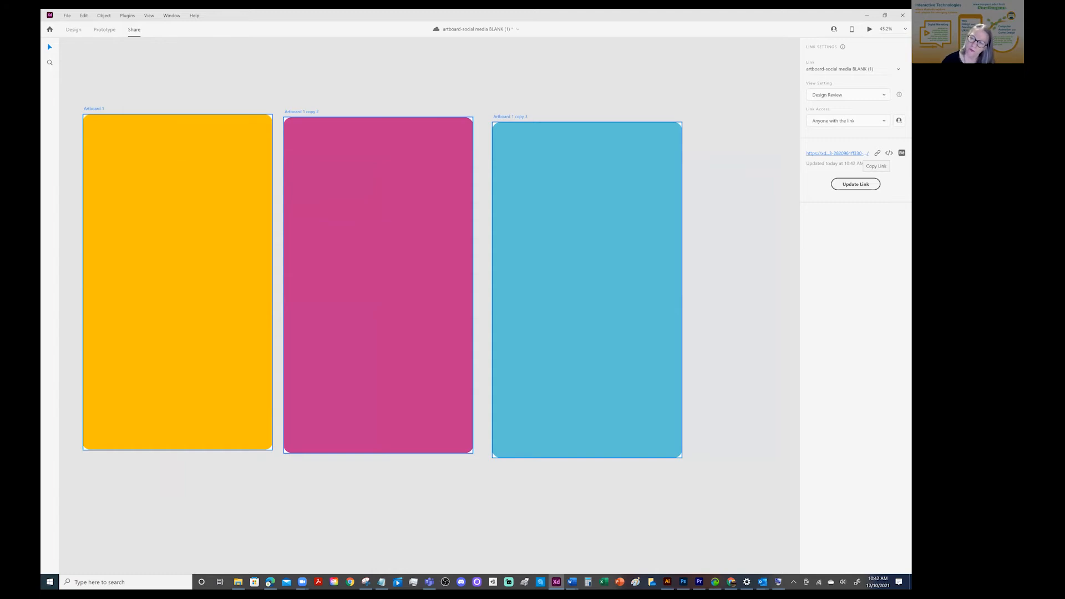
pyautogui.click(878, 154)
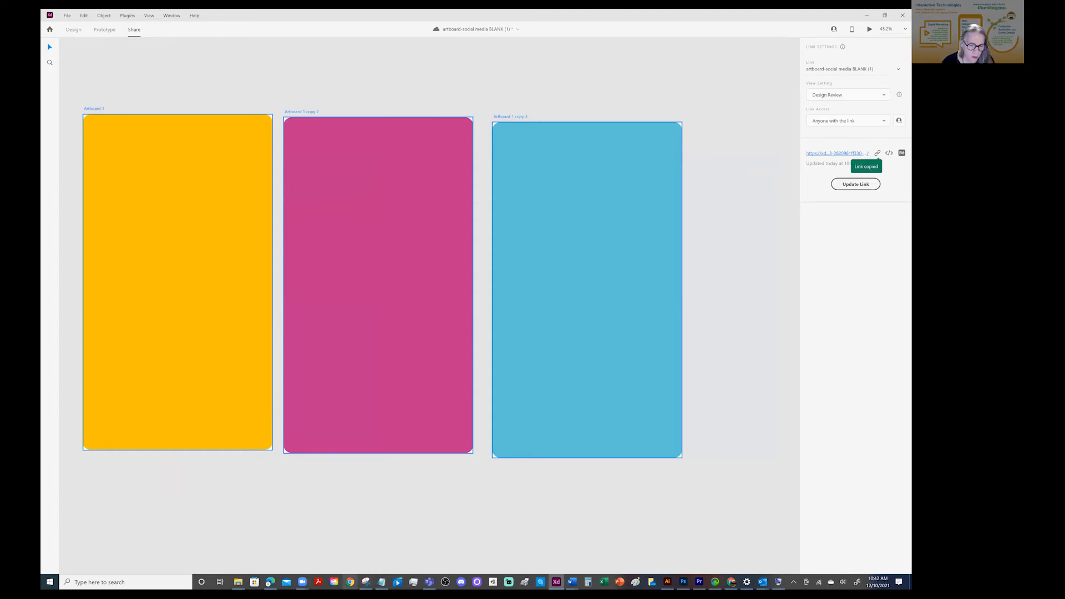
# Switch to the Edge browser and open the copied prototype link in a new tab
pyautogui.click(270, 582)
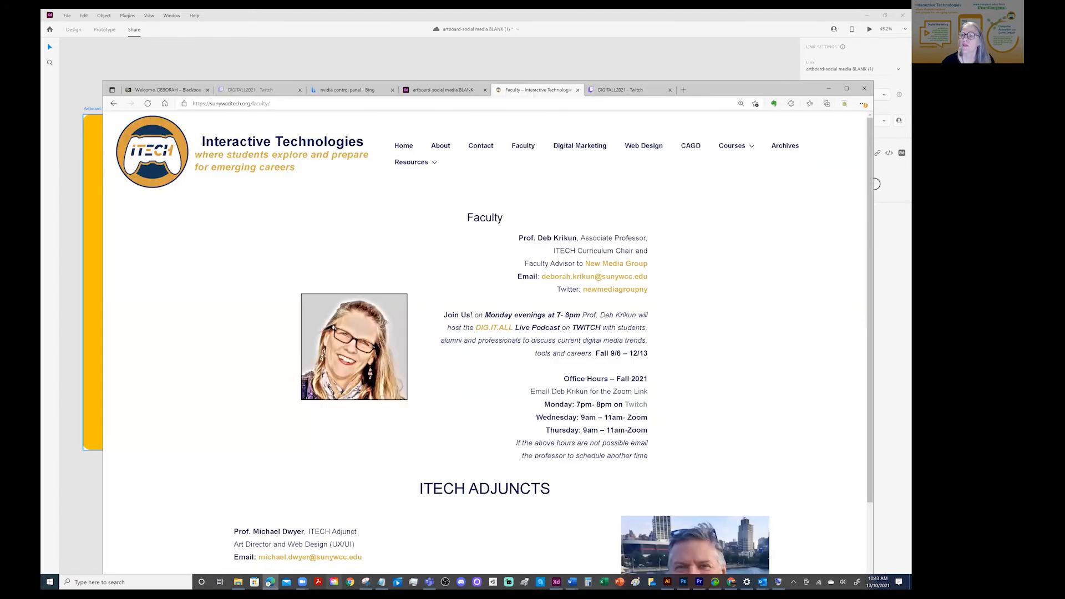
pyautogui.click(683, 90)
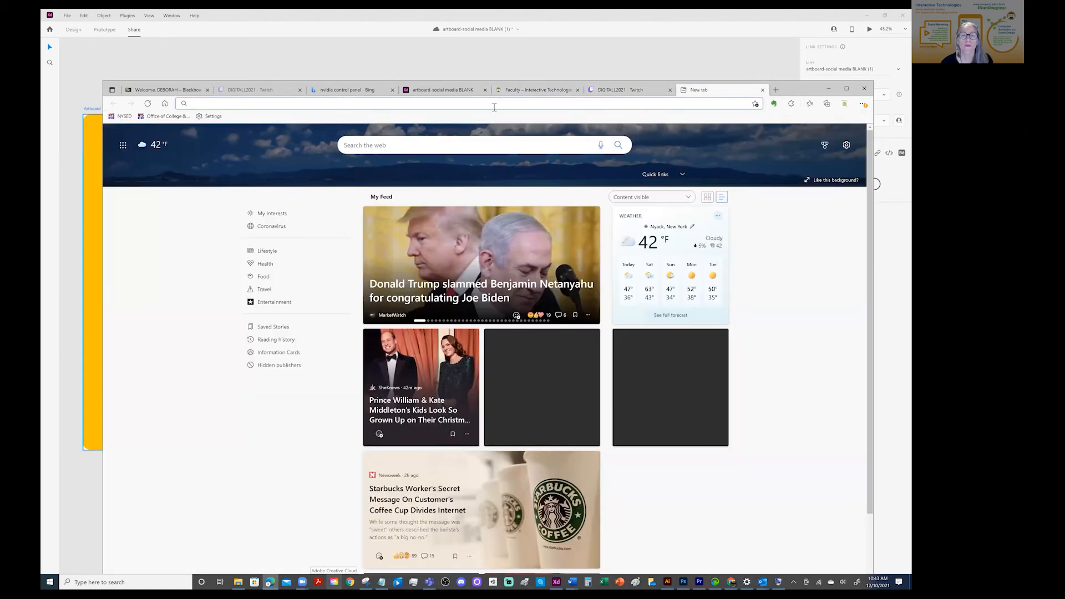
pyautogui.hotkey('ctrl', 'v')
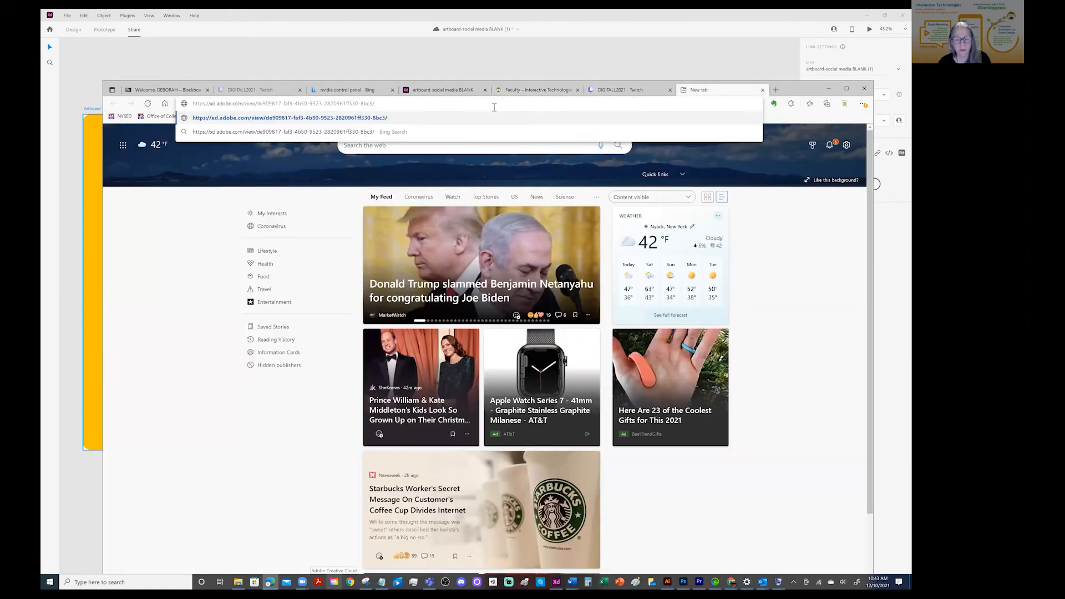
pyautogui.press('Return')
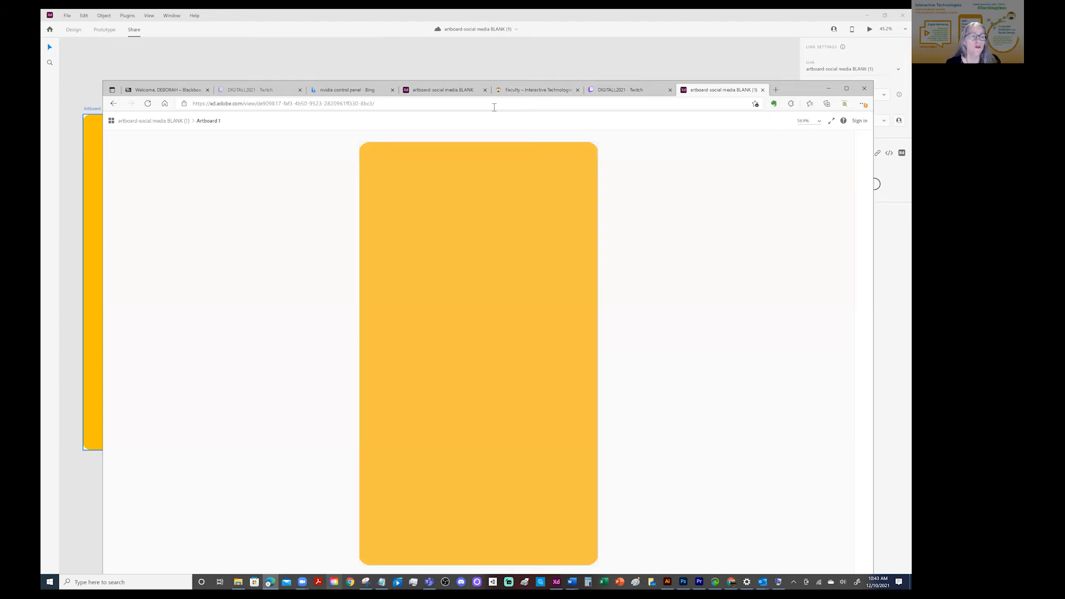
# Highlight the shared prototype's web address, test the artboard links in the browser, and return to Adobe XD
pyautogui.click(383, 103)
pyautogui.moveTo(383, 104); pyautogui.dragTo(255, 96)
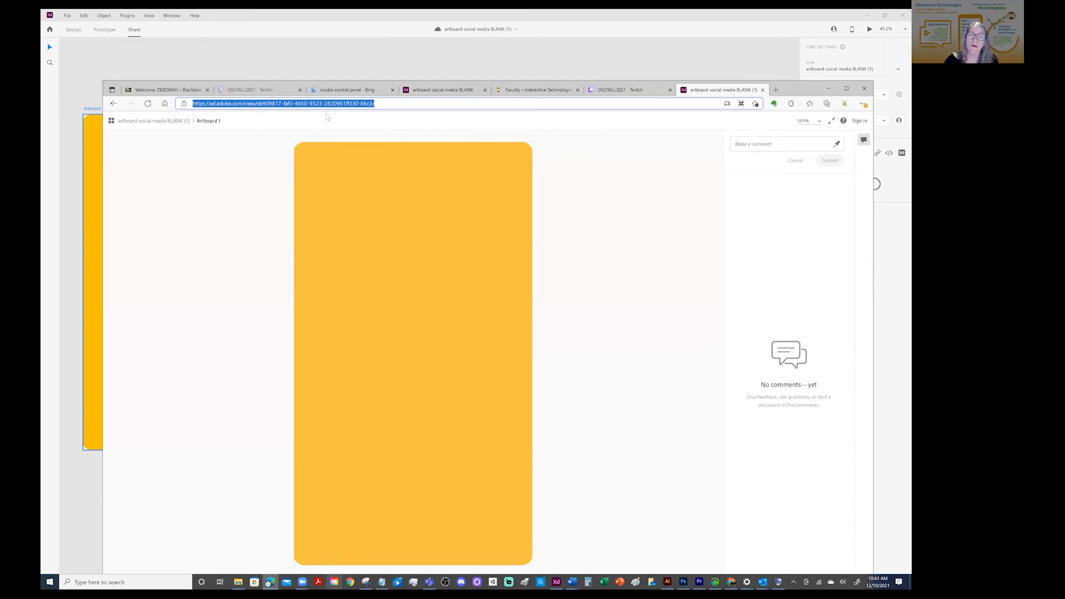
pyautogui.click(454, 221)
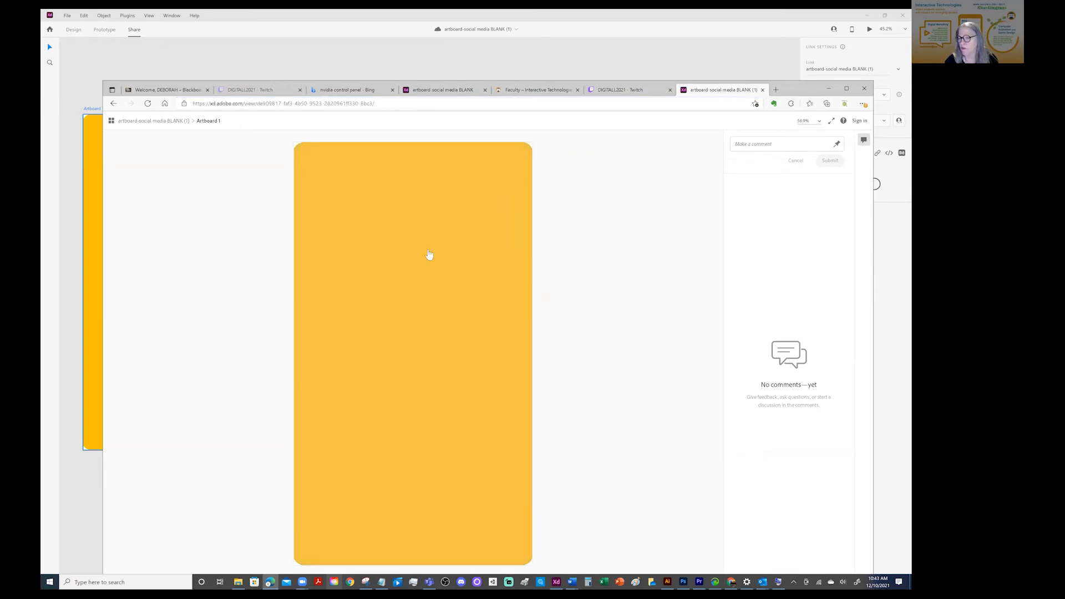
pyautogui.click(408, 266)
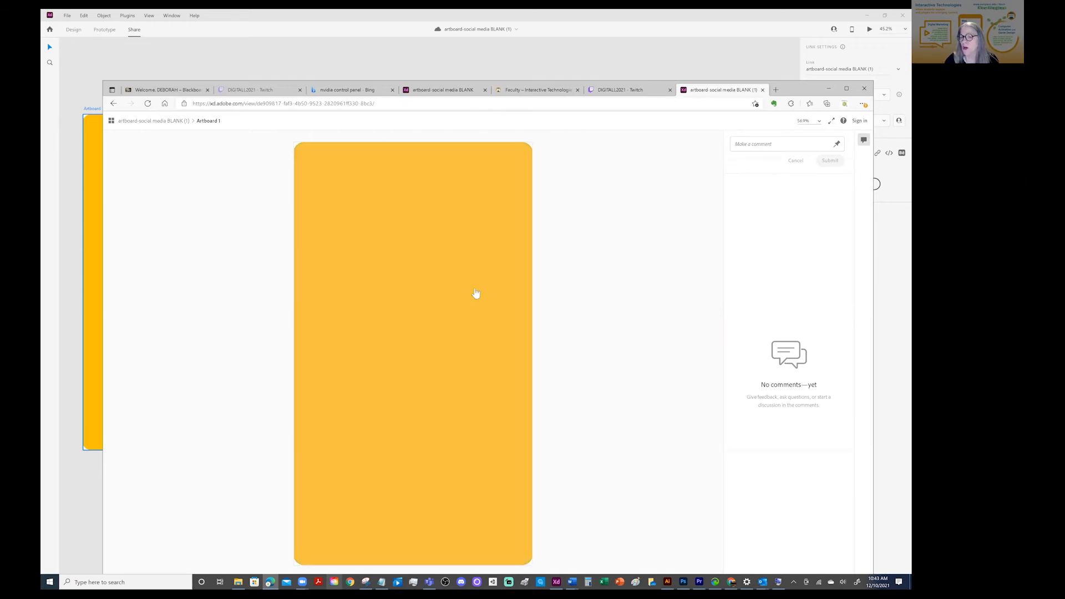
pyautogui.click(476, 293)
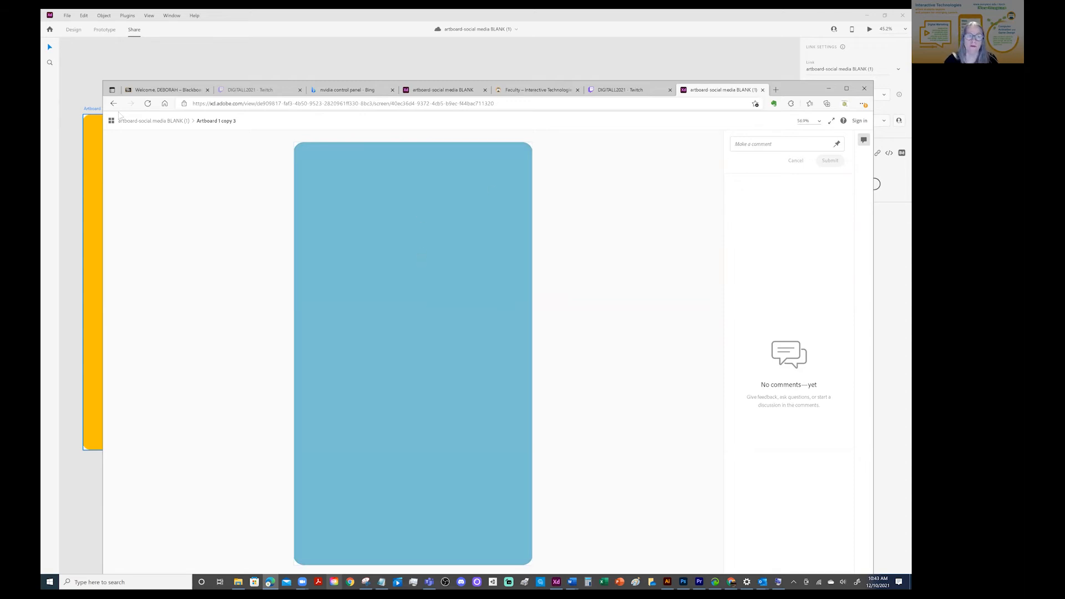
pyautogui.click(319, 61)
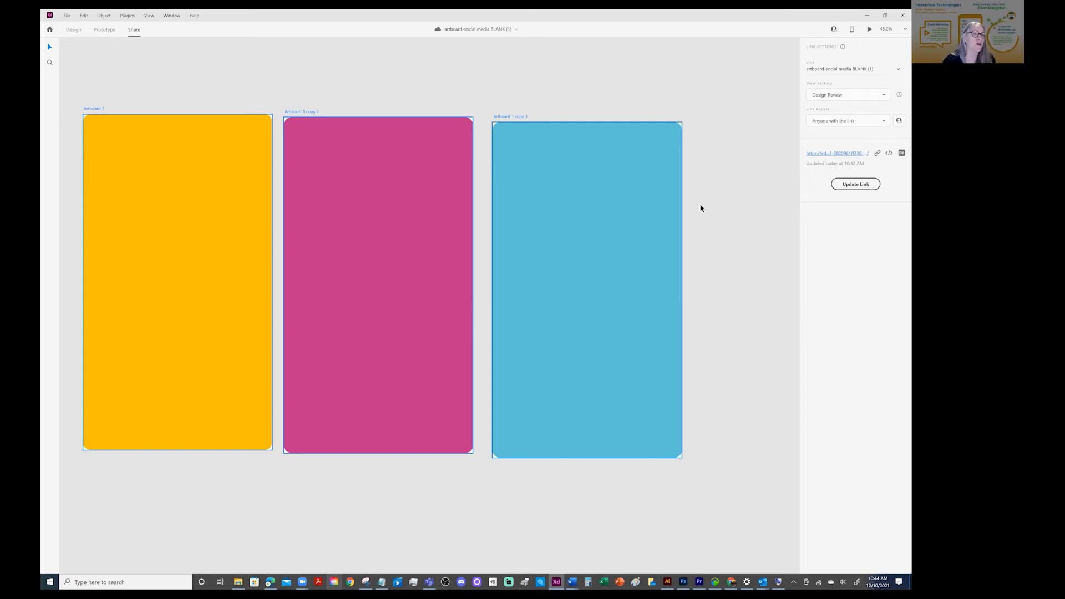
# Return the document to Design mode and go back from the Anima plugin to the plugin list
pyautogui.click(74, 30)
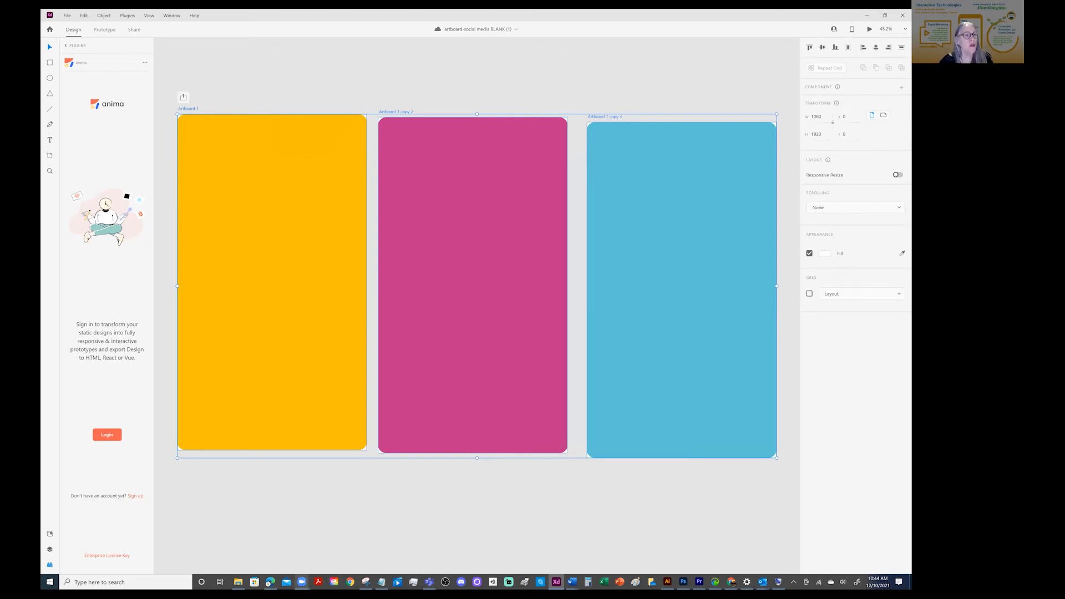
pyautogui.click(50, 565)
pyautogui.click(50, 564)
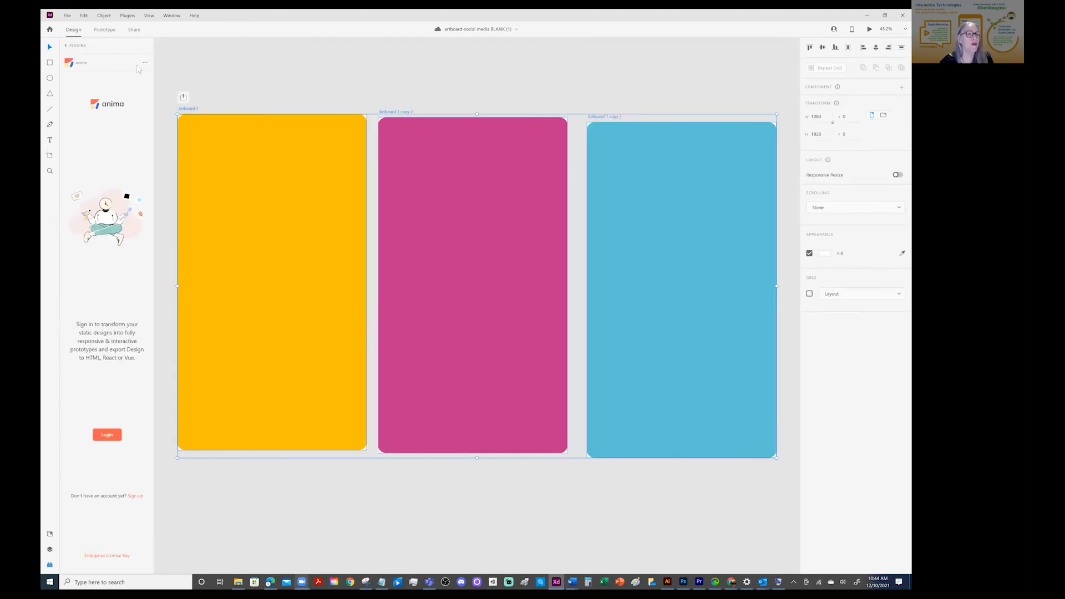
pyautogui.click(68, 46)
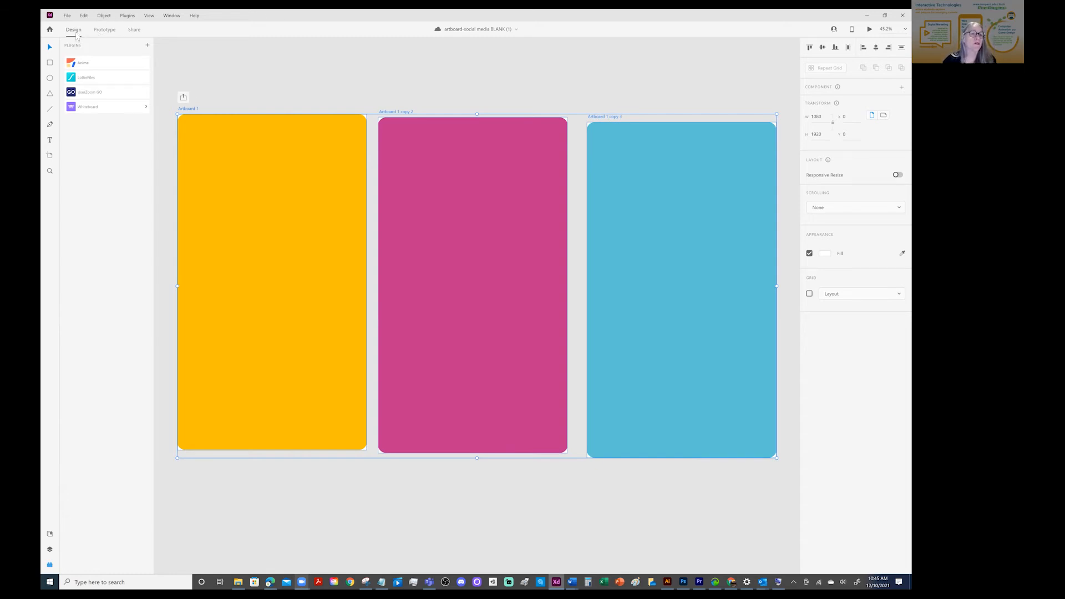
# Import the MP4 video RECOVER_SCOTT-ITECH-INTRO-08 from the PROMOTIONAL > VIDEOS folder in Design mode
pyautogui.click(104, 30)
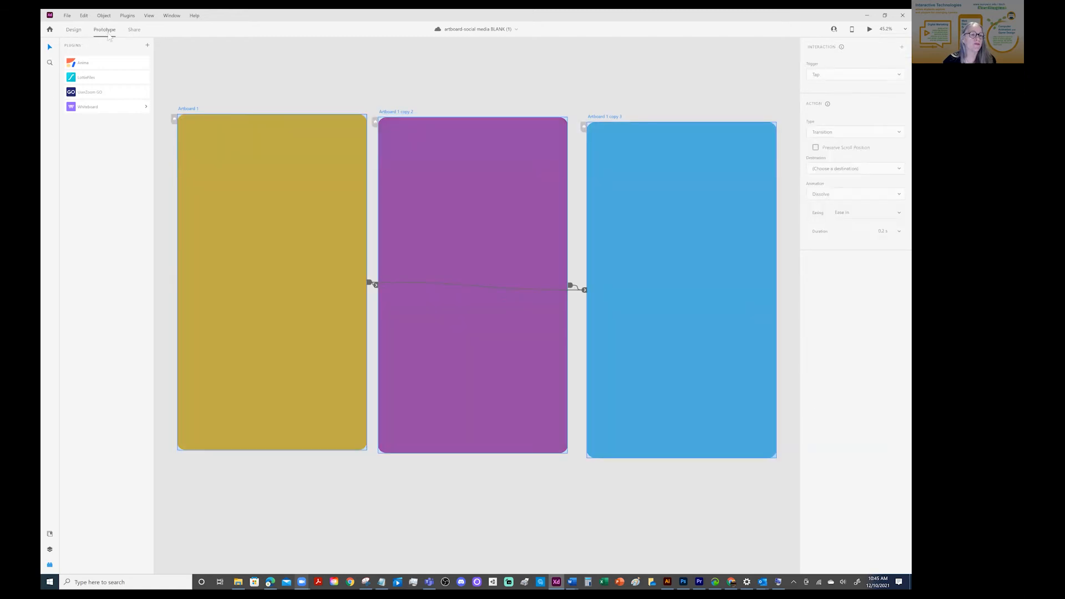
pyautogui.click(73, 30)
pyautogui.click(67, 16)
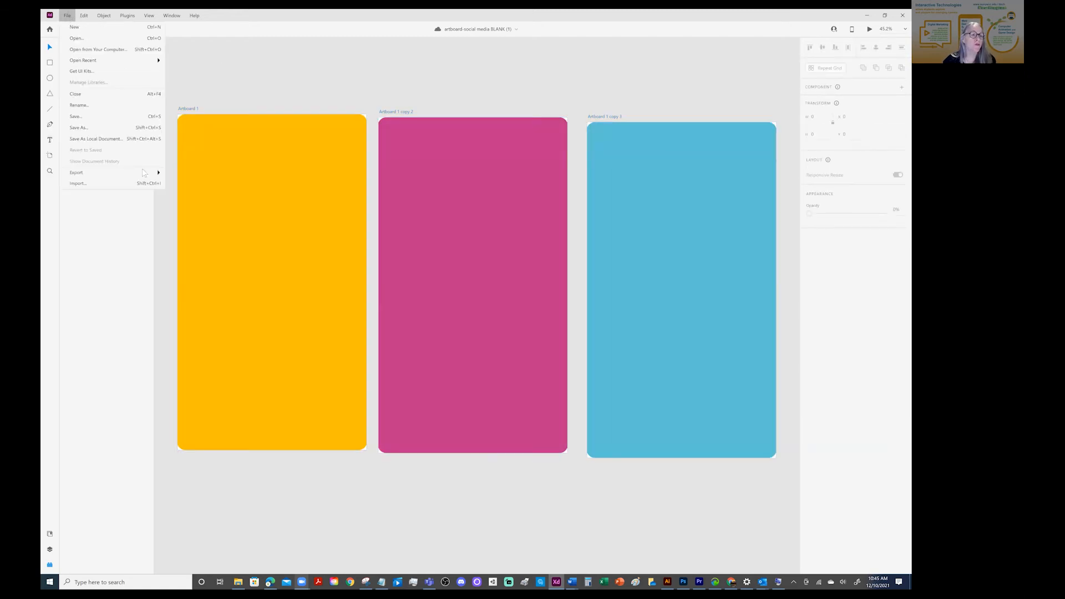
pyautogui.click(82, 186)
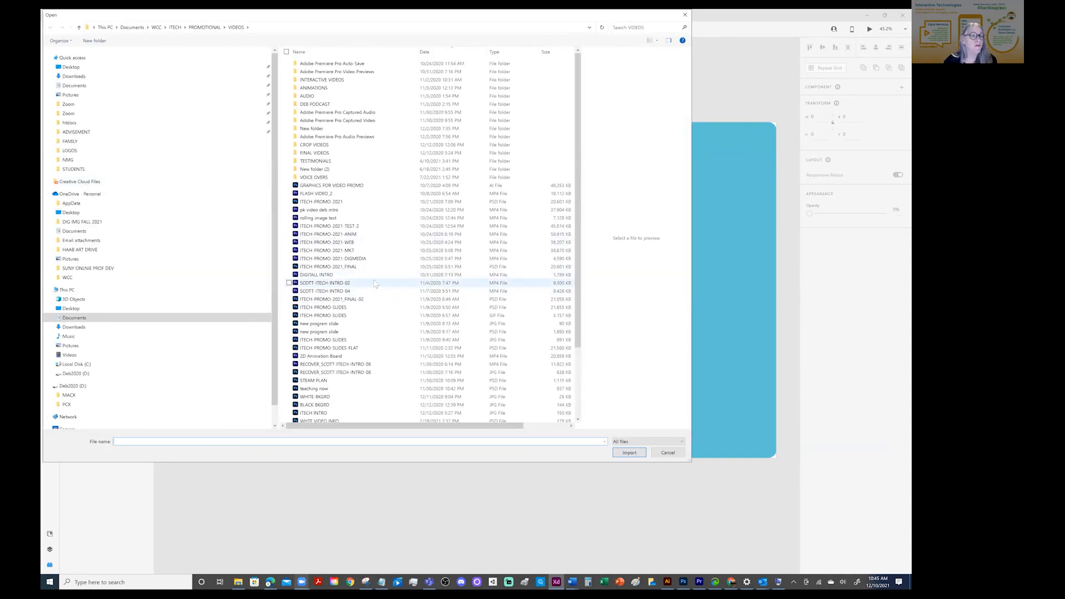
pyautogui.scroll(-3, 375, 283)
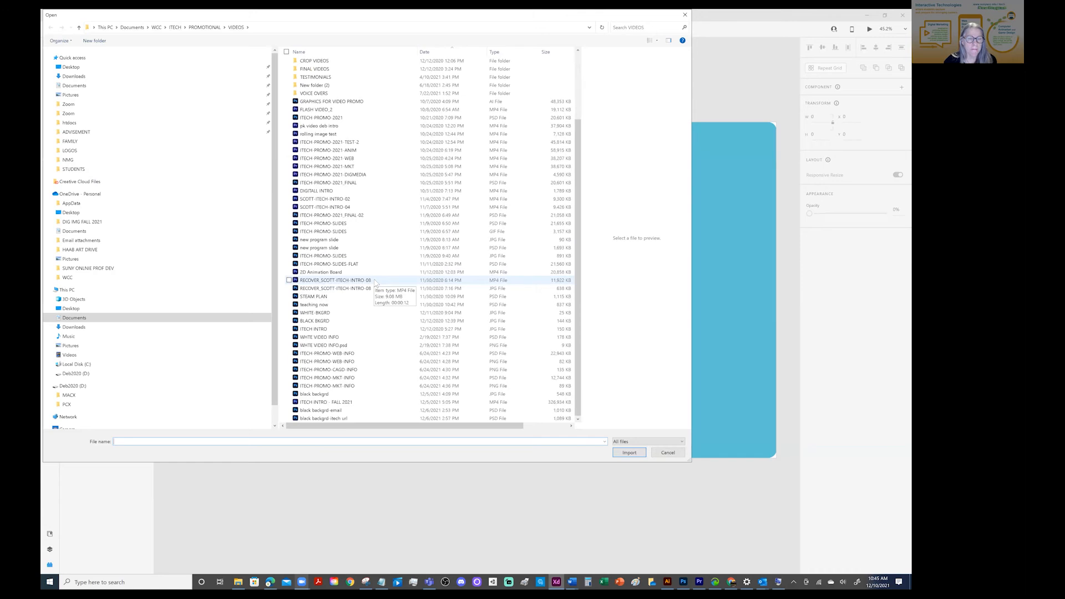
pyautogui.scroll(3, 376, 283)
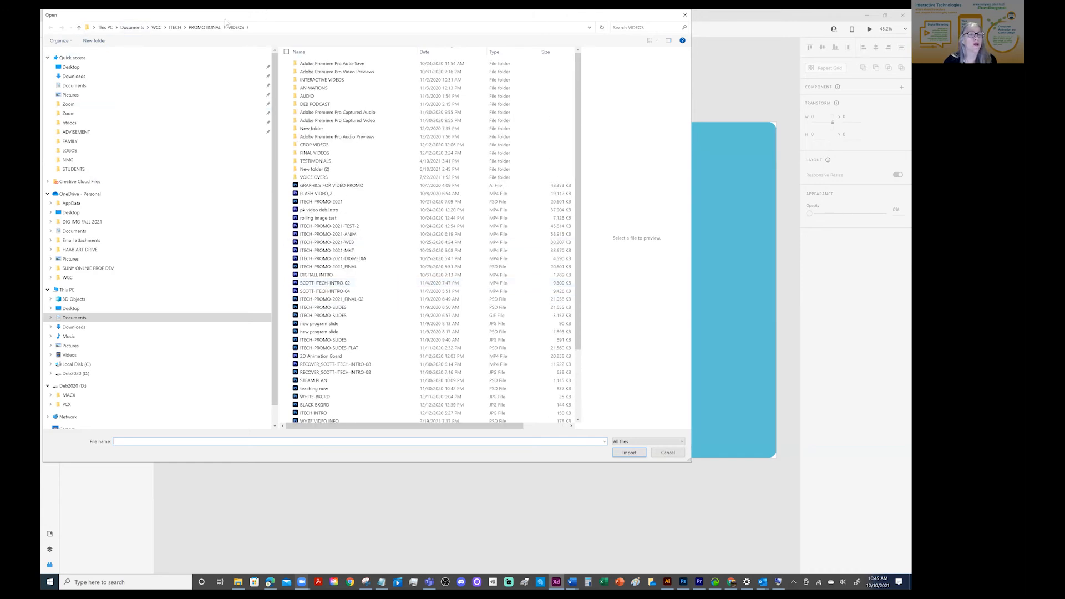
pyautogui.click(207, 27)
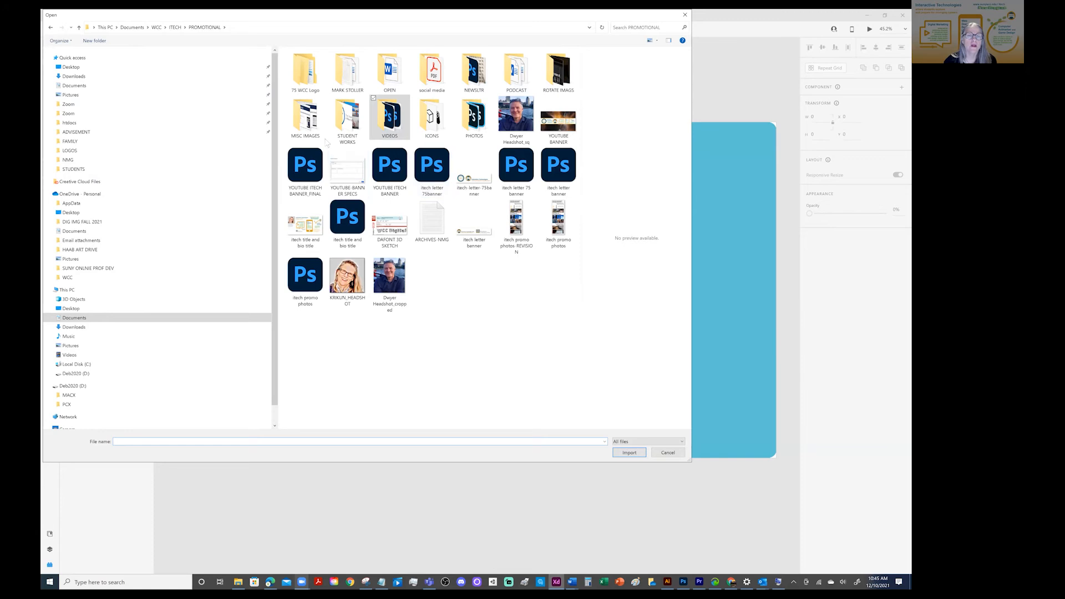
pyautogui.doubleClick(394, 113)
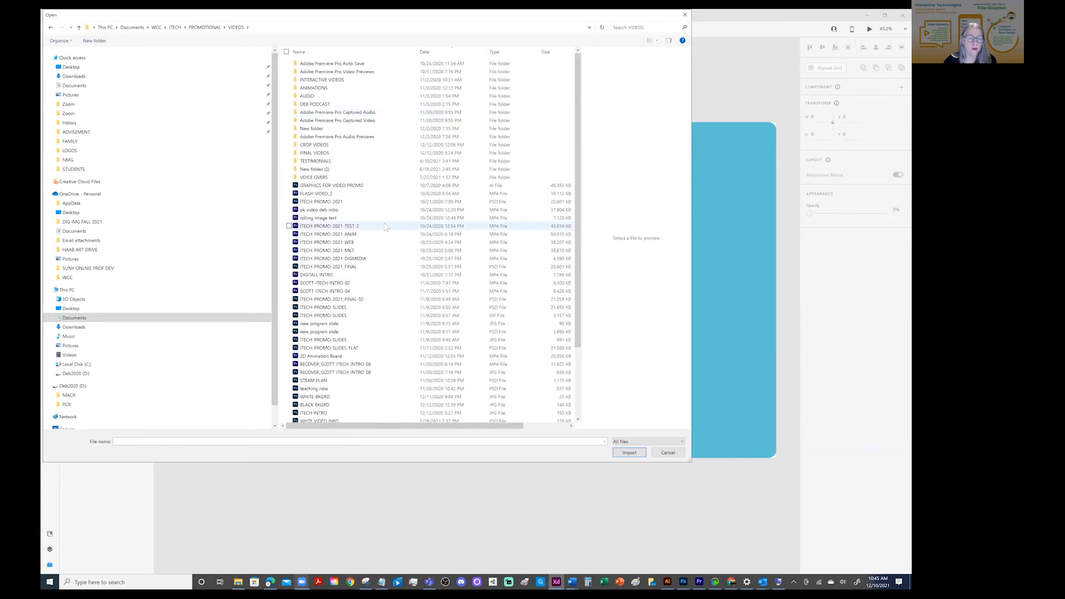
pyautogui.scroll(-3, 386, 226)
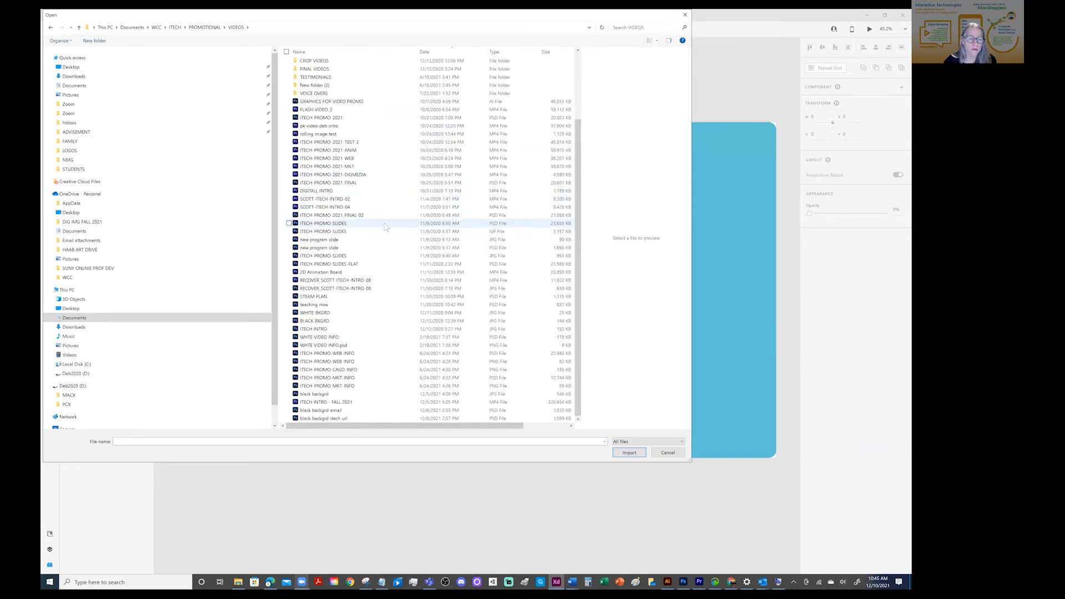
pyautogui.click(368, 282)
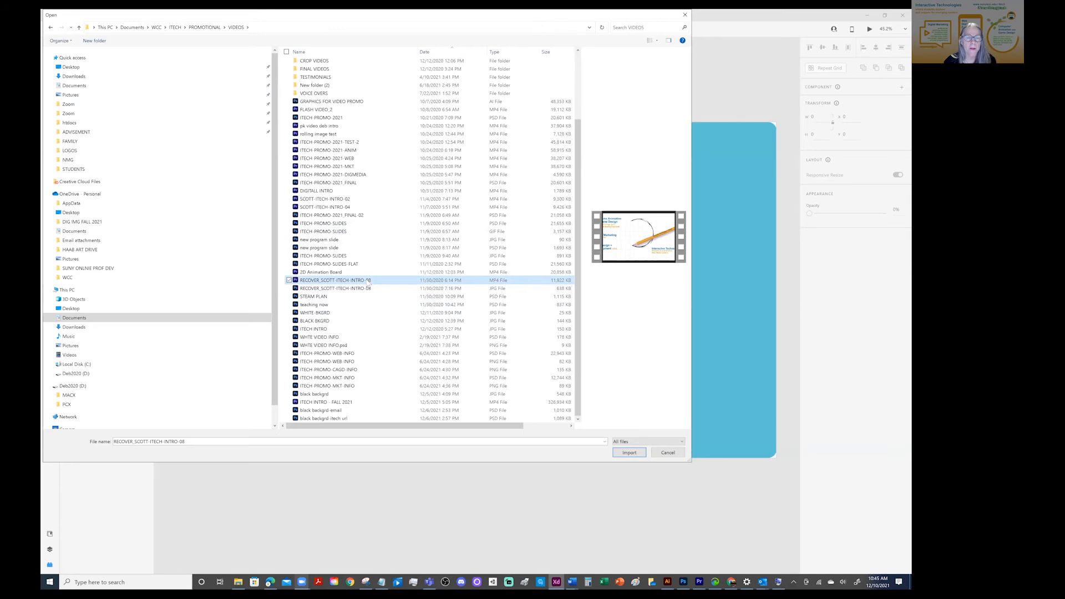
pyautogui.click(634, 454)
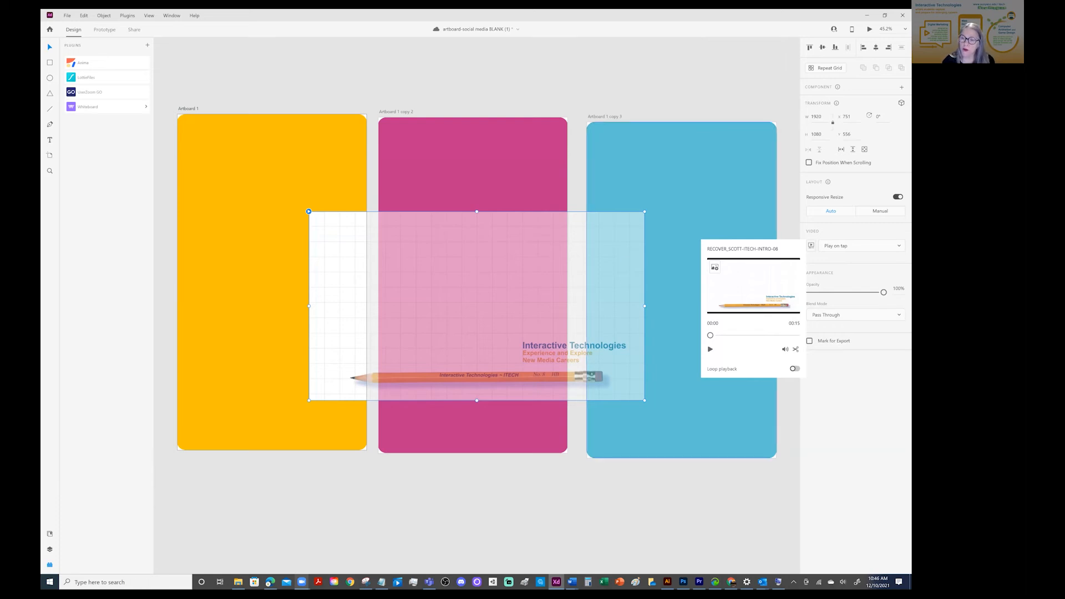
# Turn on loop playback for the imported video, and scale it to about 998 px wide on the yellow artboard
pyautogui.click(795, 368)
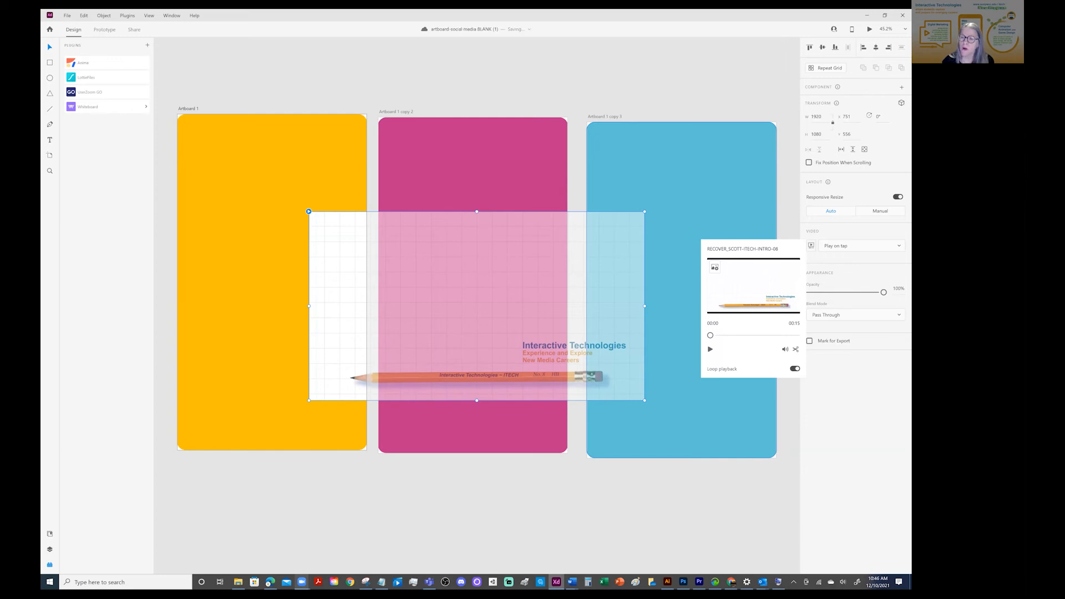
pyautogui.click(615, 278)
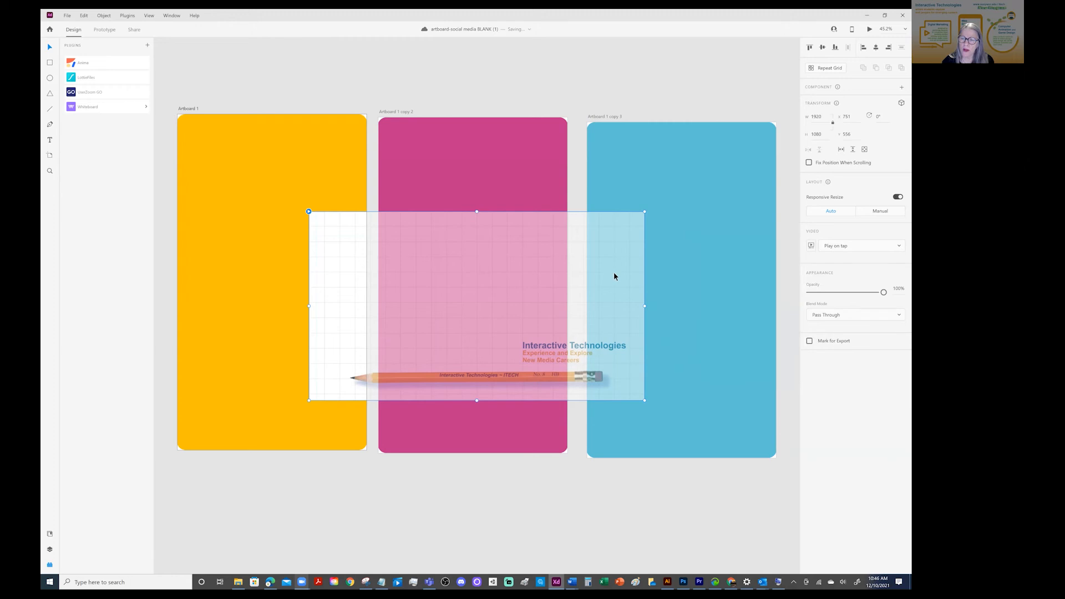
pyautogui.moveTo(644, 211); pyautogui.dragTo(481, 277)
pyautogui.moveTo(440, 324); pyautogui.dragTo(316, 222)
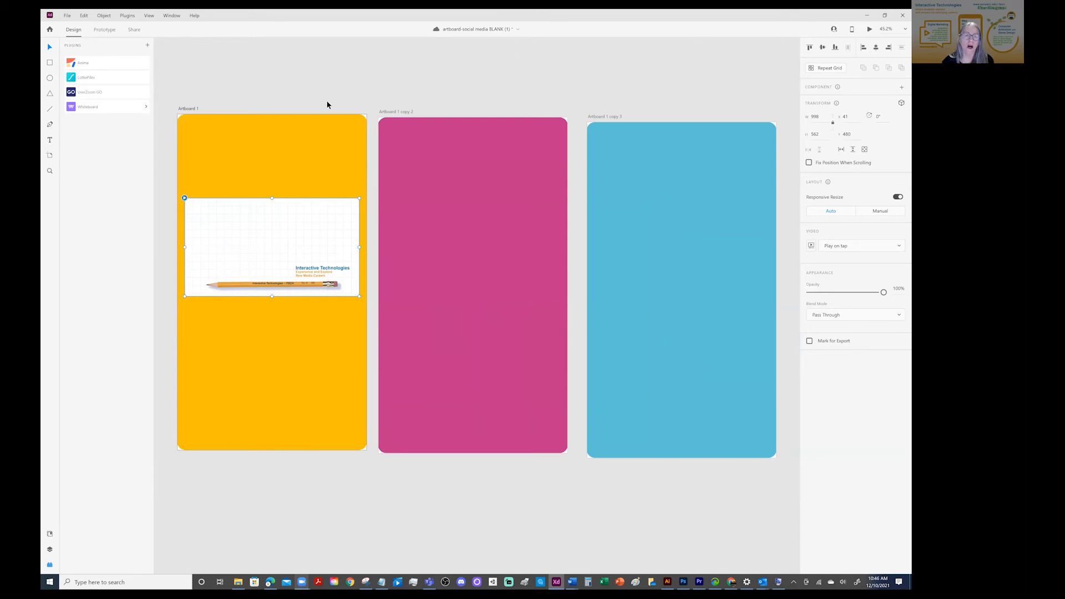
pyautogui.click(417, 77)
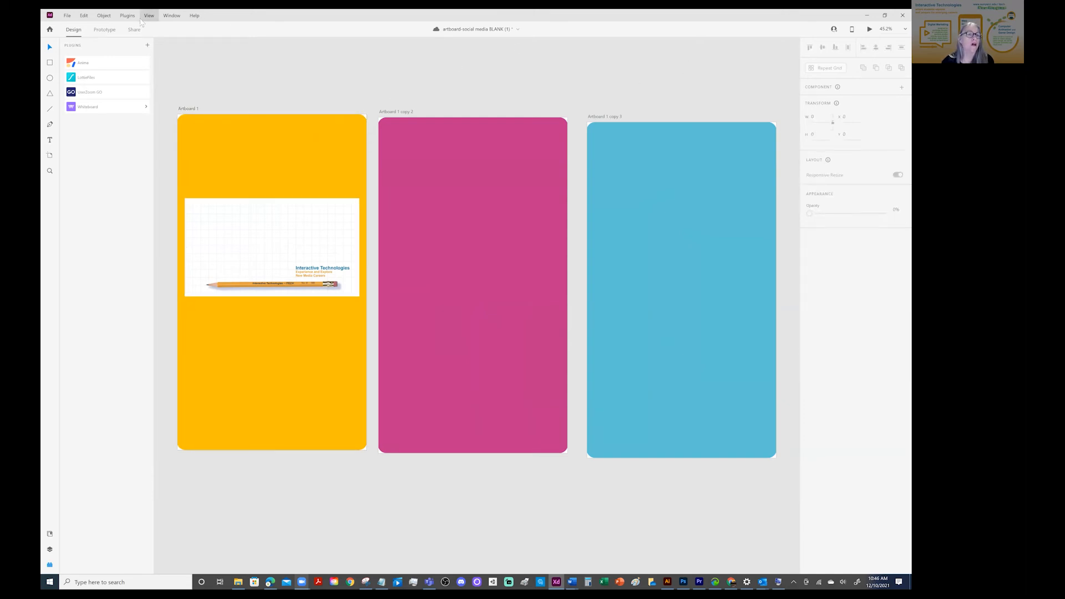
# Preview the yellow artboard from Prototype mode, play the video, test the artboard links, and close the preview
pyautogui.click(104, 29)
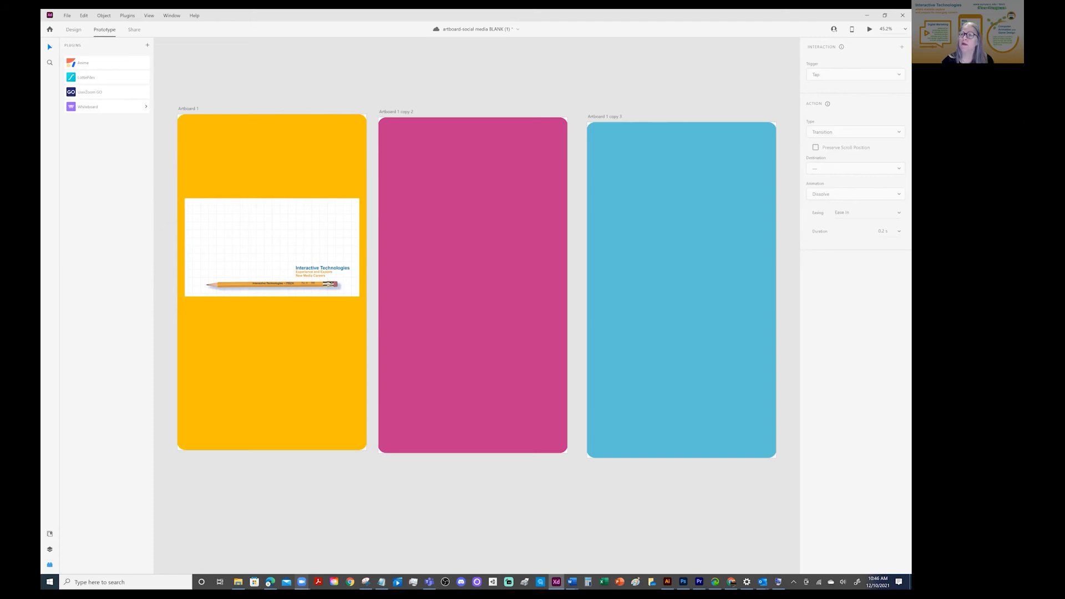
pyautogui.click(310, 156)
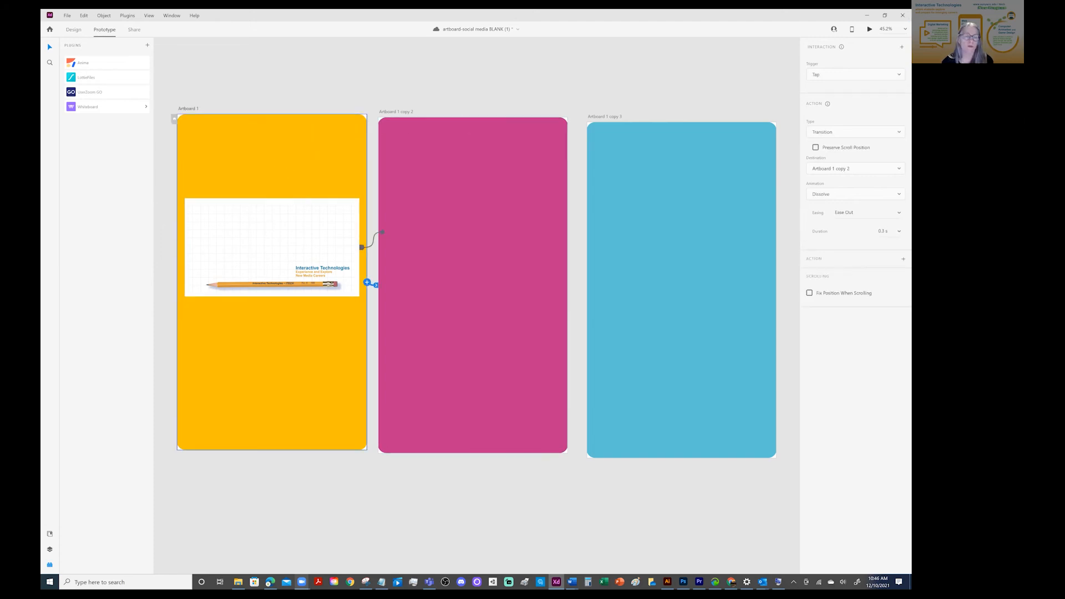
pyautogui.hotkey('ctrl', 'Return')
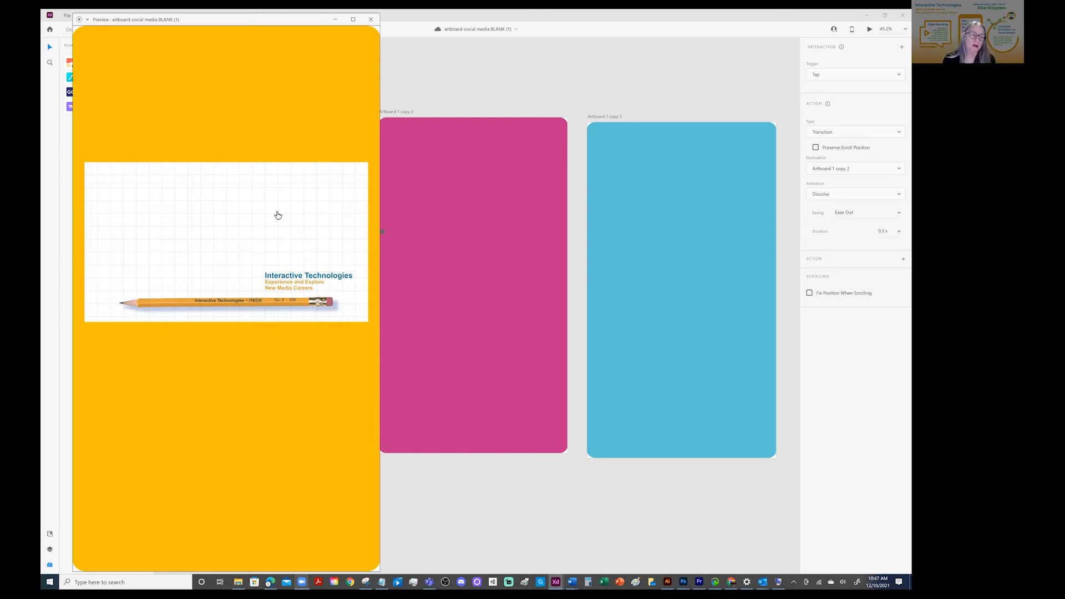
pyautogui.click(277, 214)
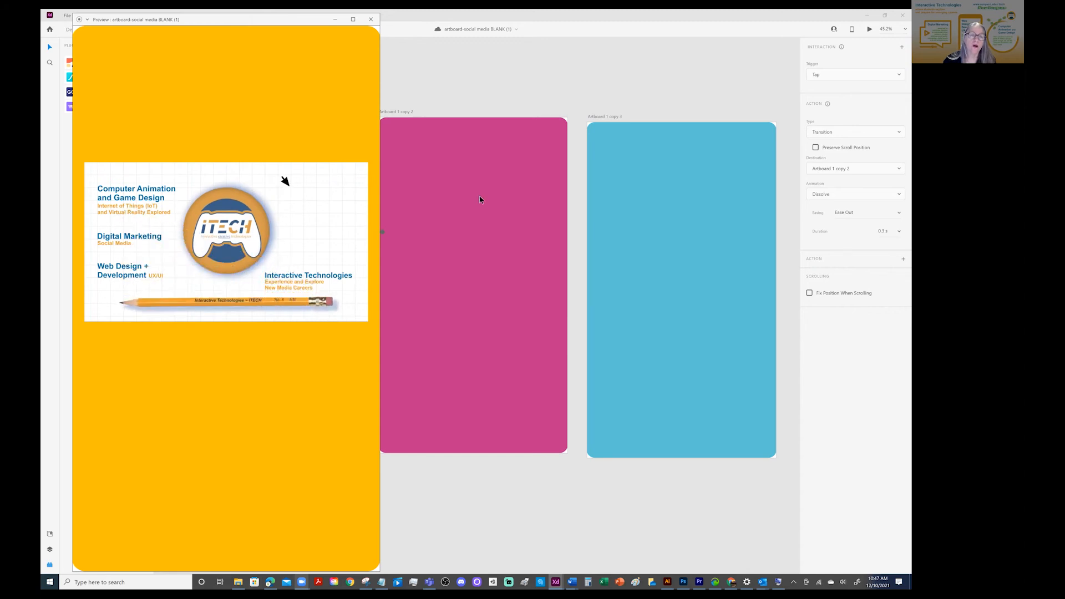
pyautogui.click(283, 115)
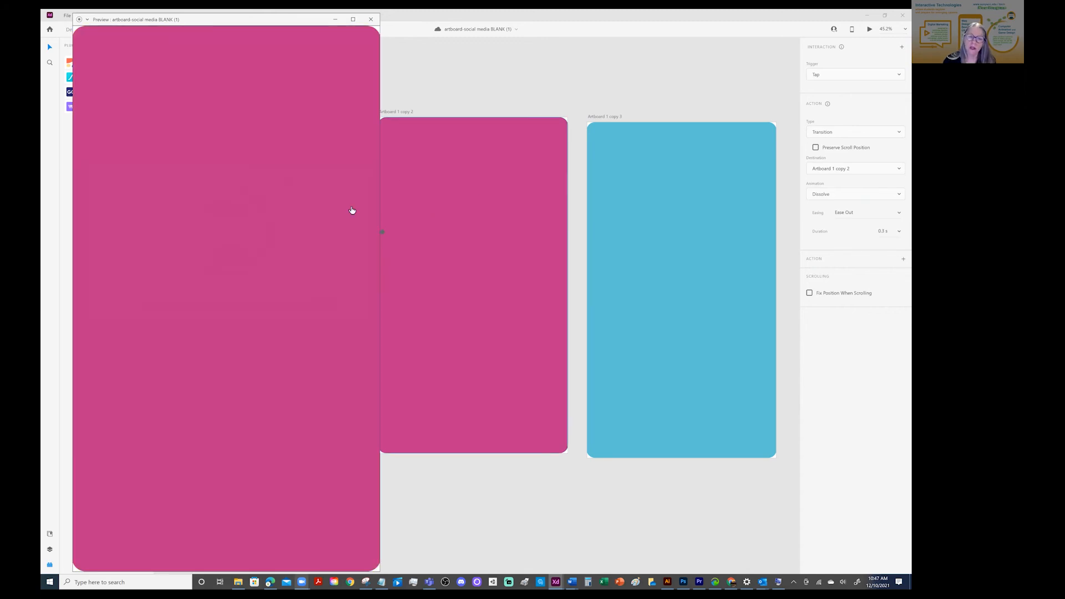
pyautogui.click(328, 198)
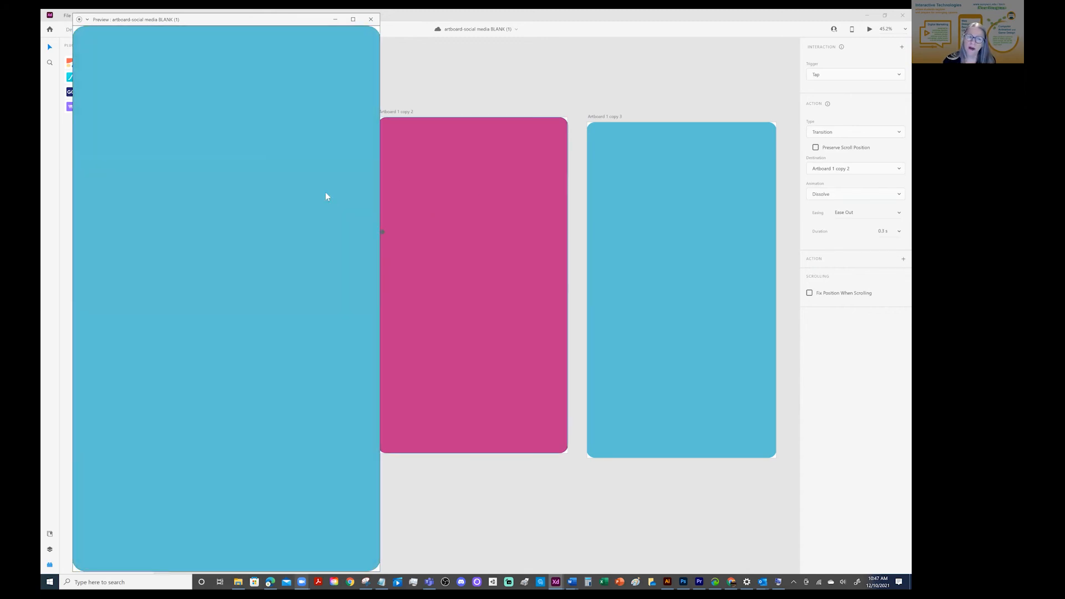
pyautogui.click(327, 197)
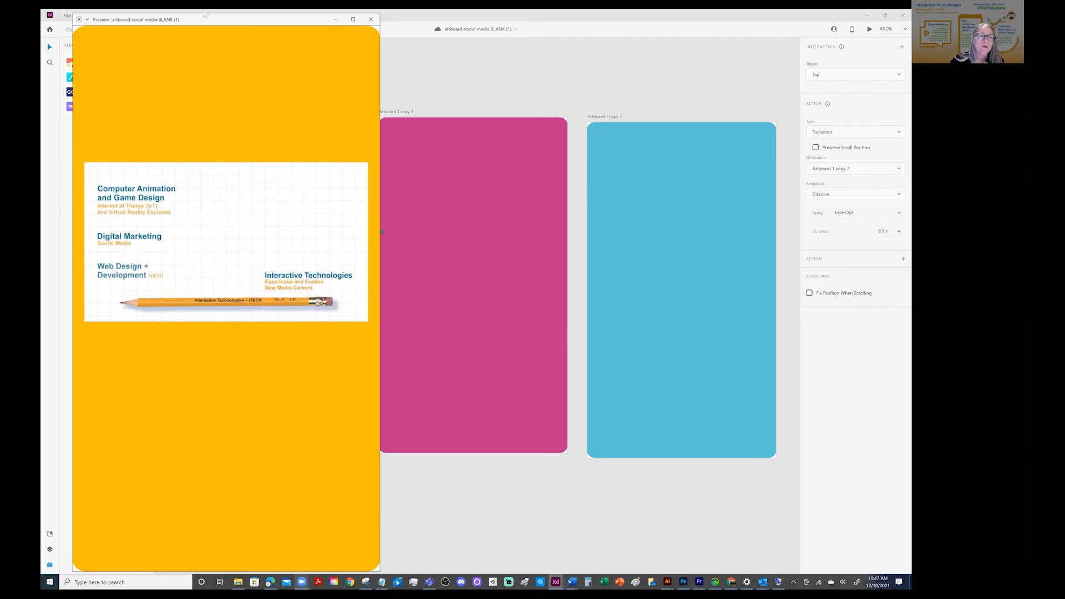
pyautogui.moveTo(255, 25); pyautogui.dragTo(229, 123)
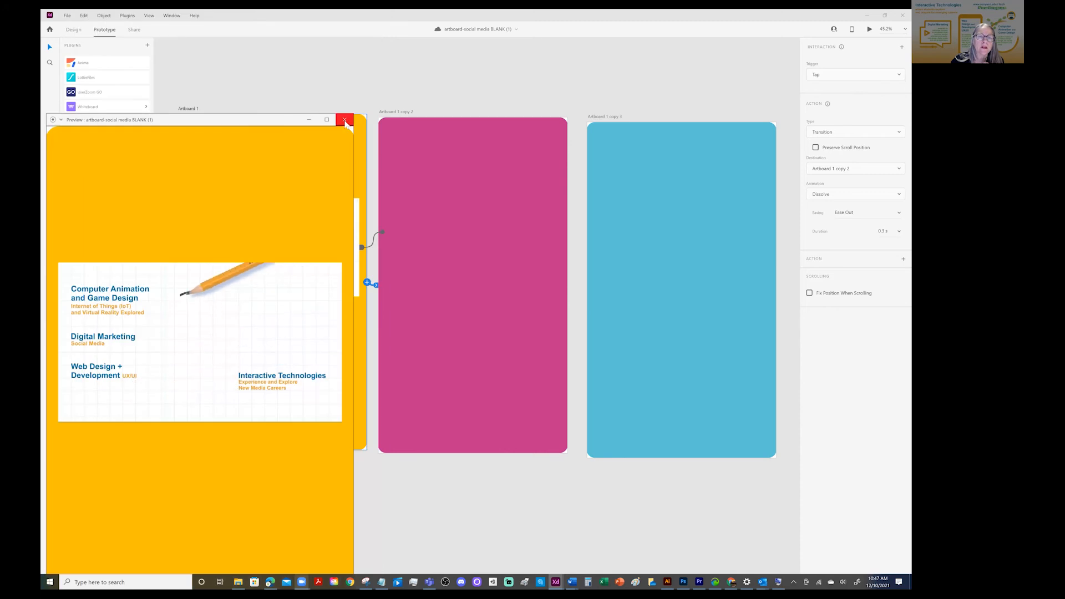
pyautogui.click(345, 116)
# Compare the interactions of the video and the yellow artboard, and play the video once more in a preview
pyautogui.click(300, 232)
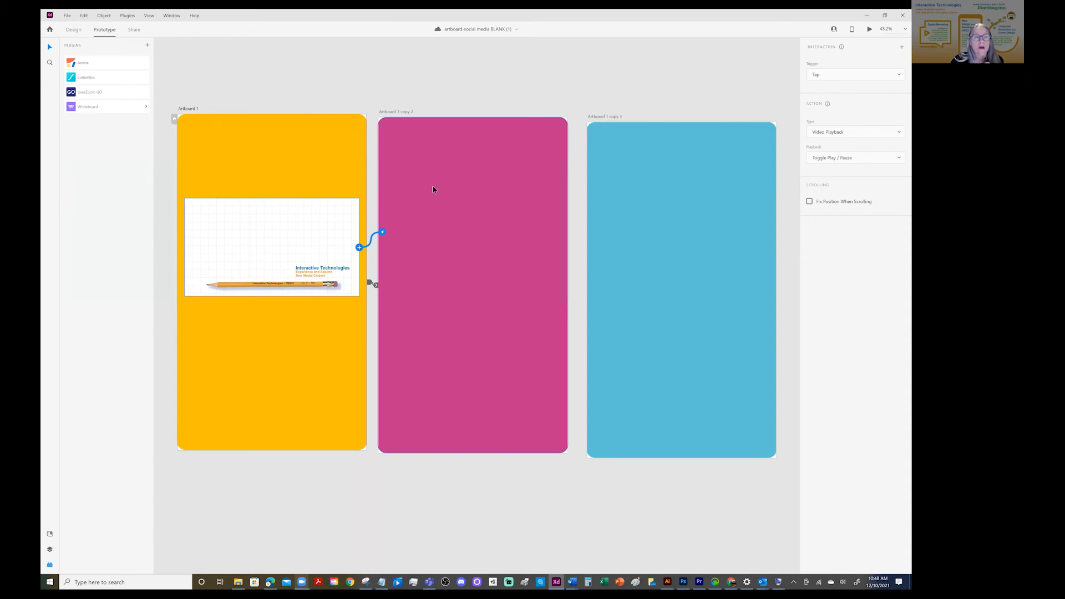
pyautogui.click(308, 357)
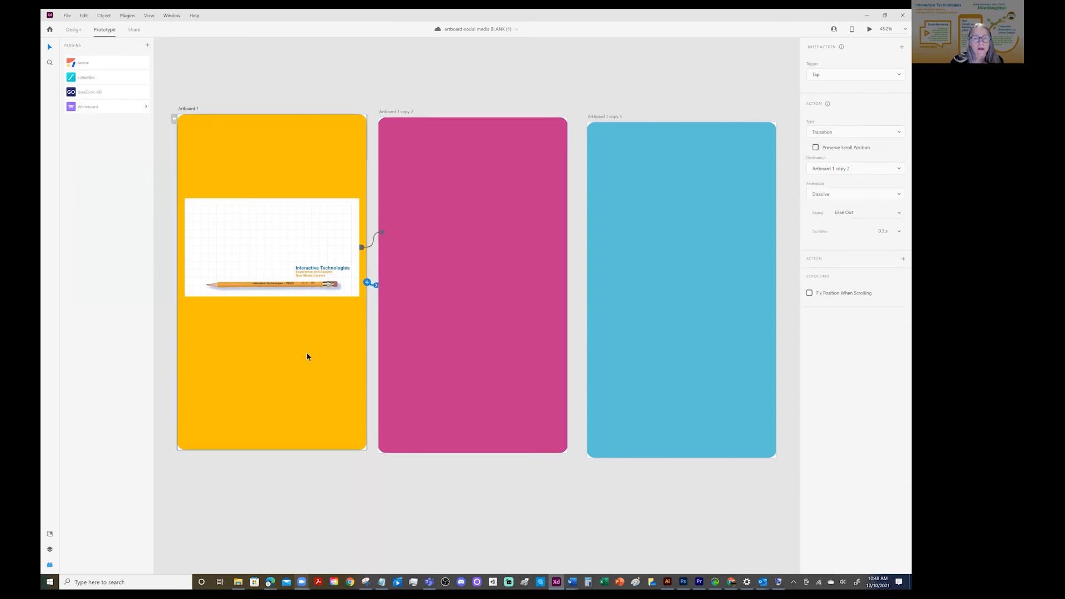
pyautogui.click(302, 227)
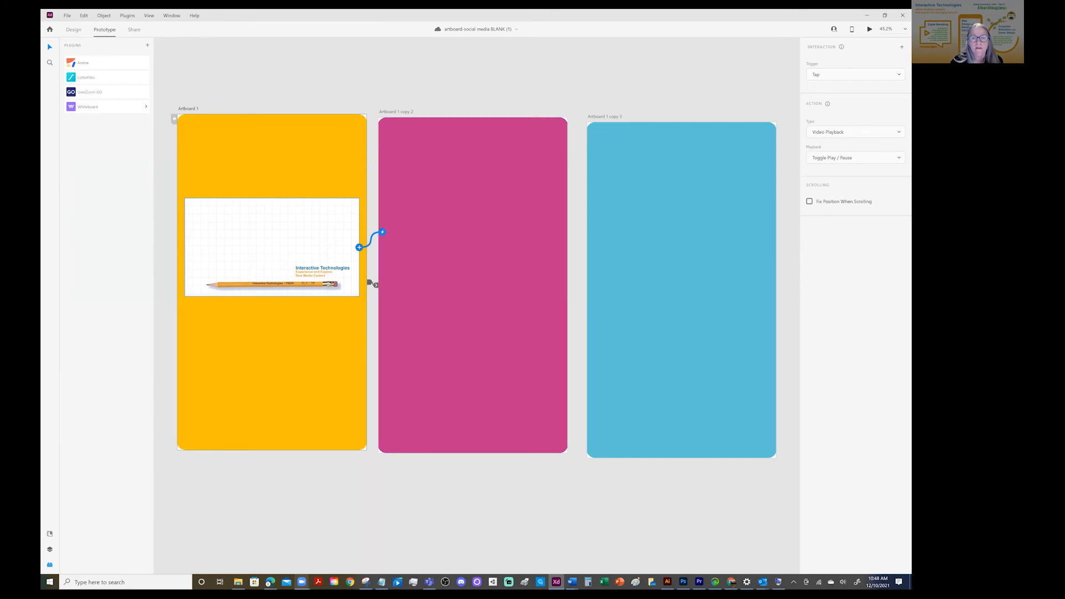
pyautogui.hotkey('ctrl', 'Return')
pyautogui.click(232, 226)
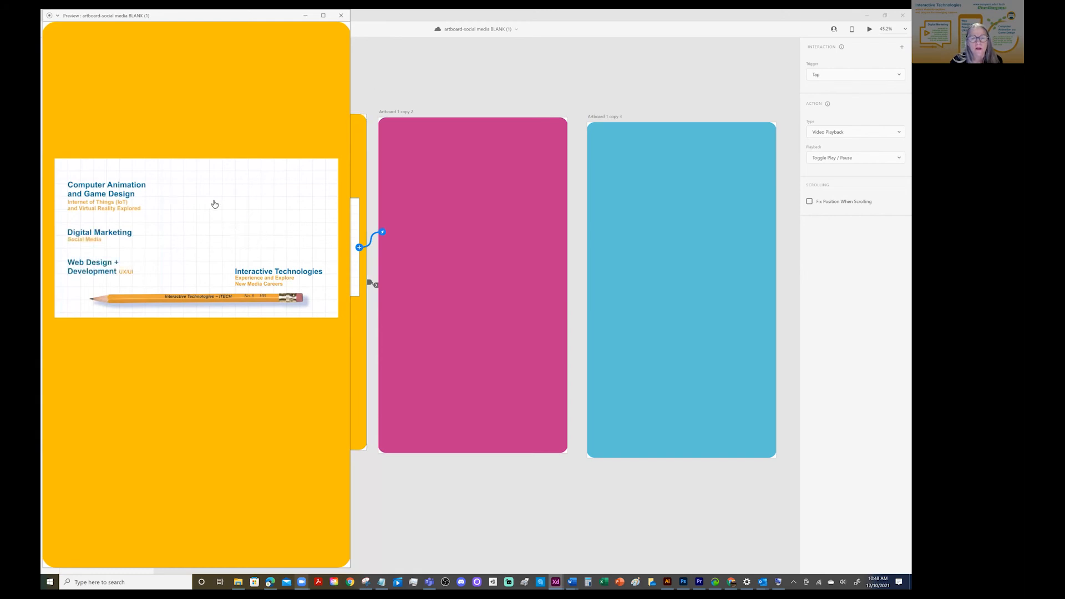
pyautogui.doubleClick(241, 23)
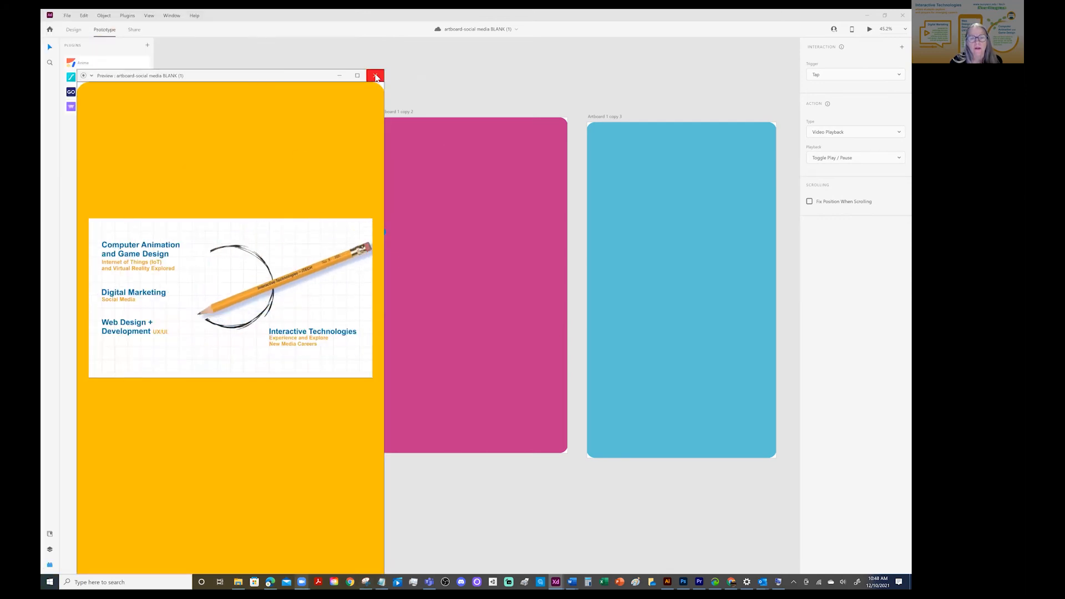
pyautogui.click(376, 76)
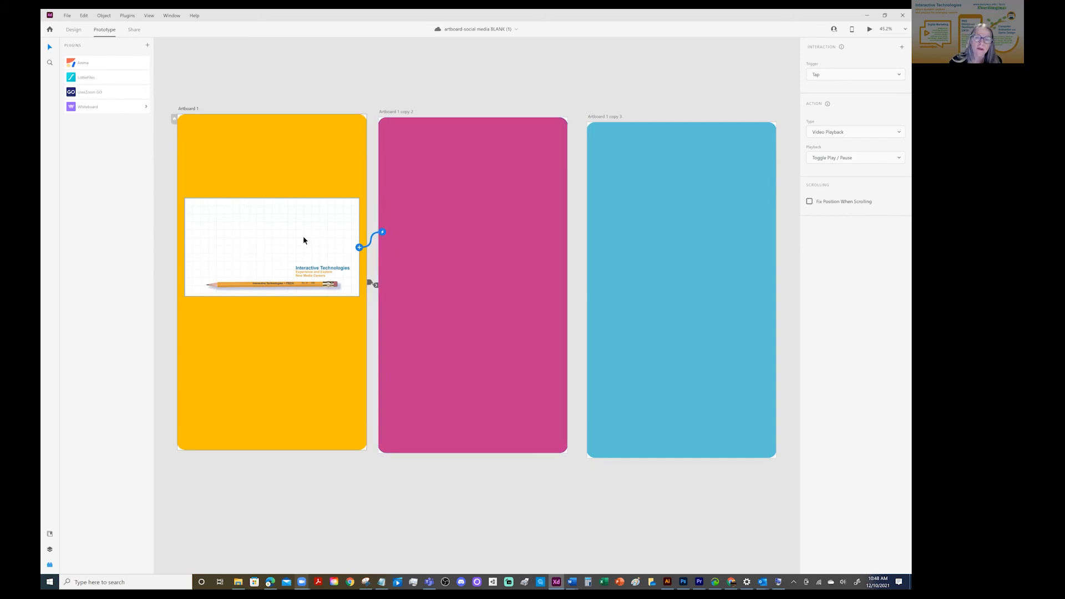
# Remove the video's playback interaction and link the video to the blue Artboard 1 copy 3 with a tap transition
pyautogui.click(320, 250)
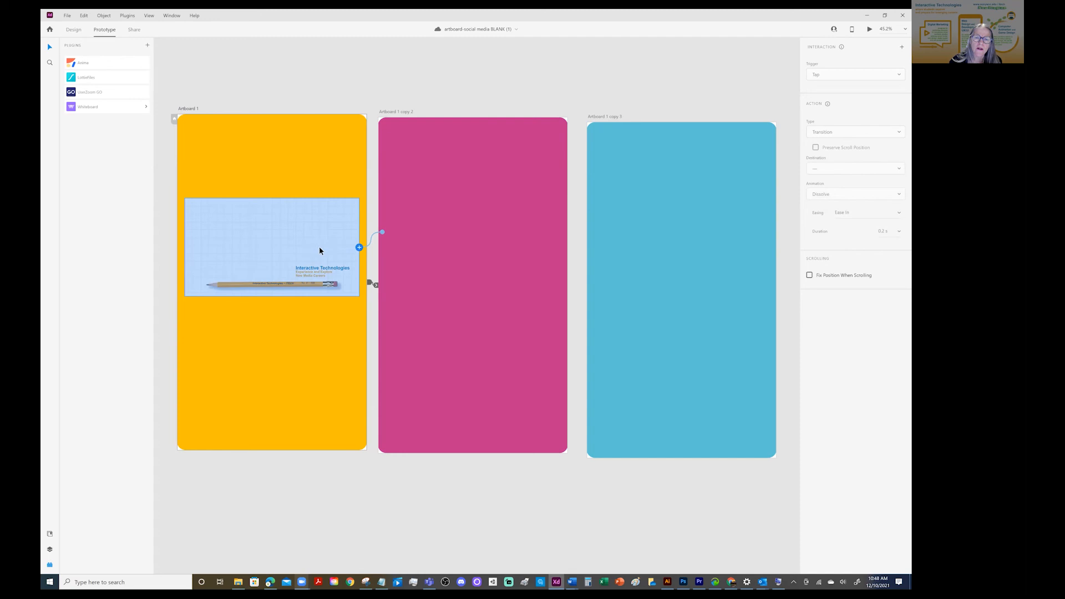
pyautogui.click(383, 232)
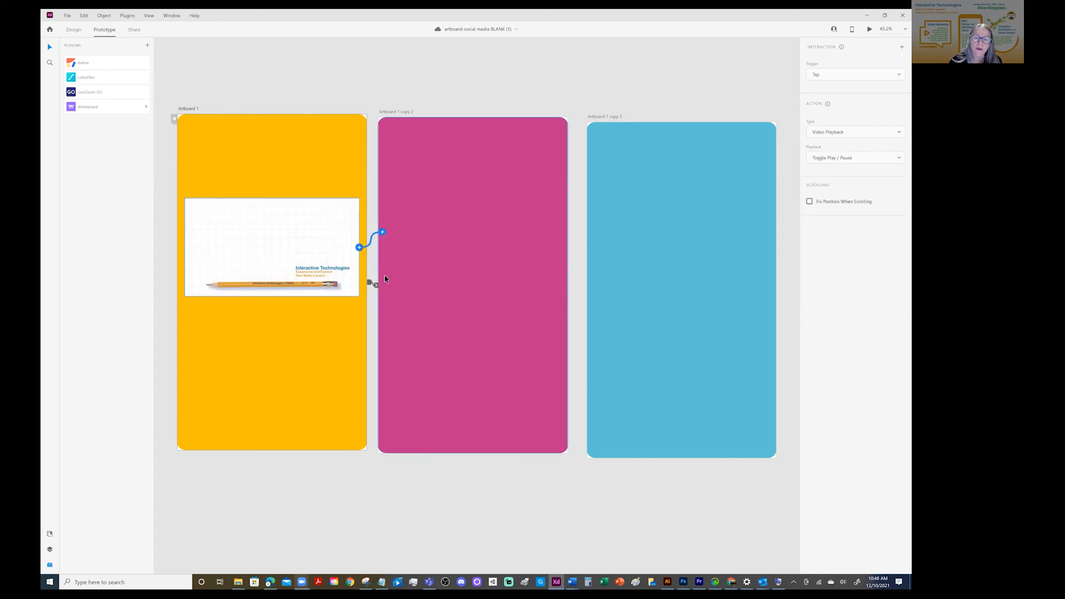
pyautogui.click(360, 247)
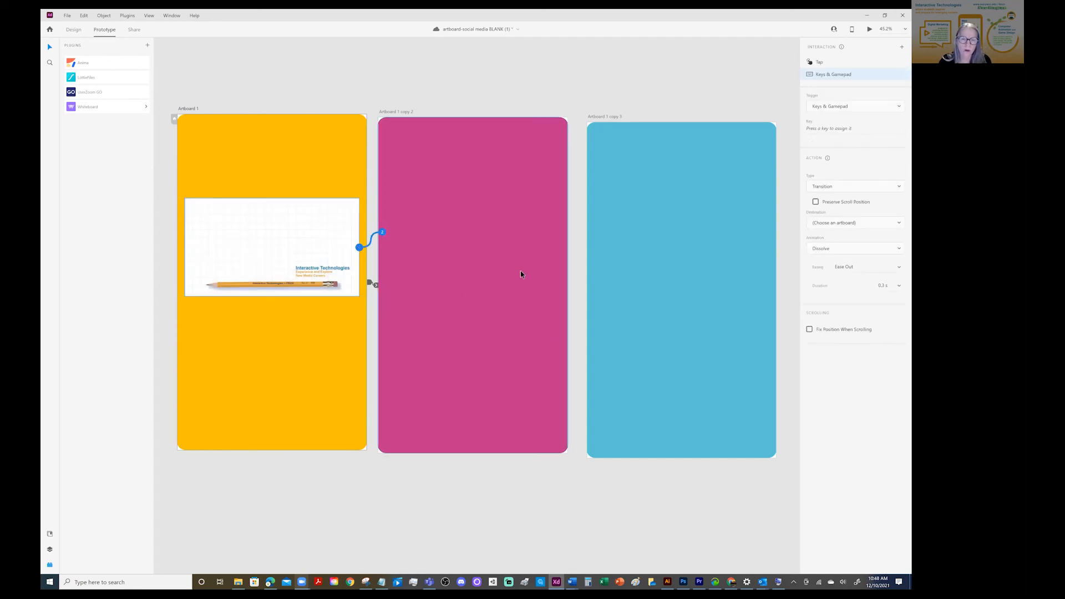
pyautogui.press('Delete')
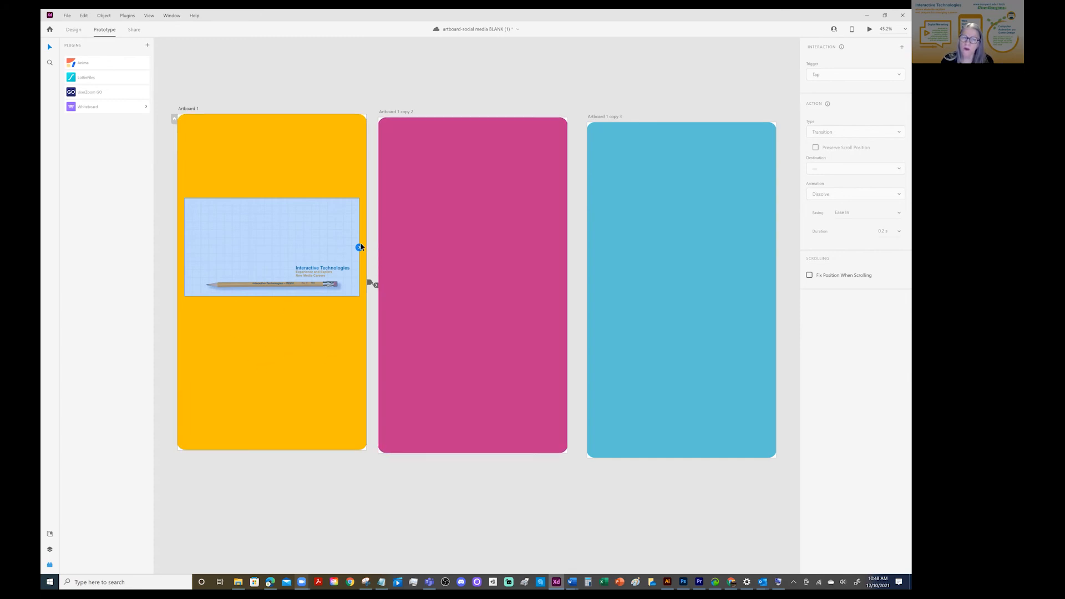
pyautogui.moveTo(359, 246); pyautogui.dragTo(681, 266)
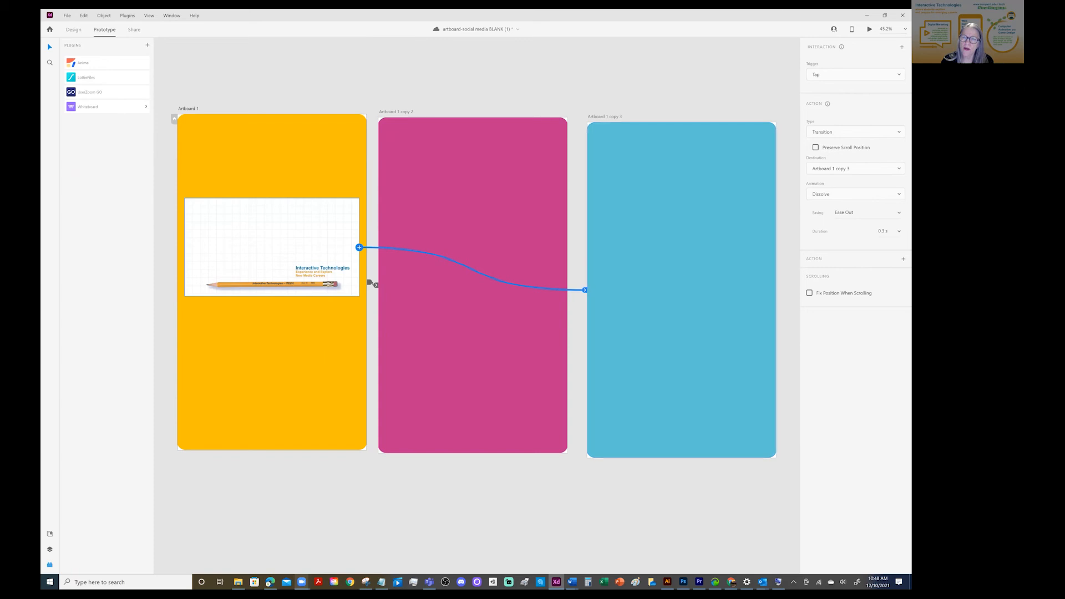
# Preview the yellow artboard and test the video's link to the blue artboard
pyautogui.click(270, 132)
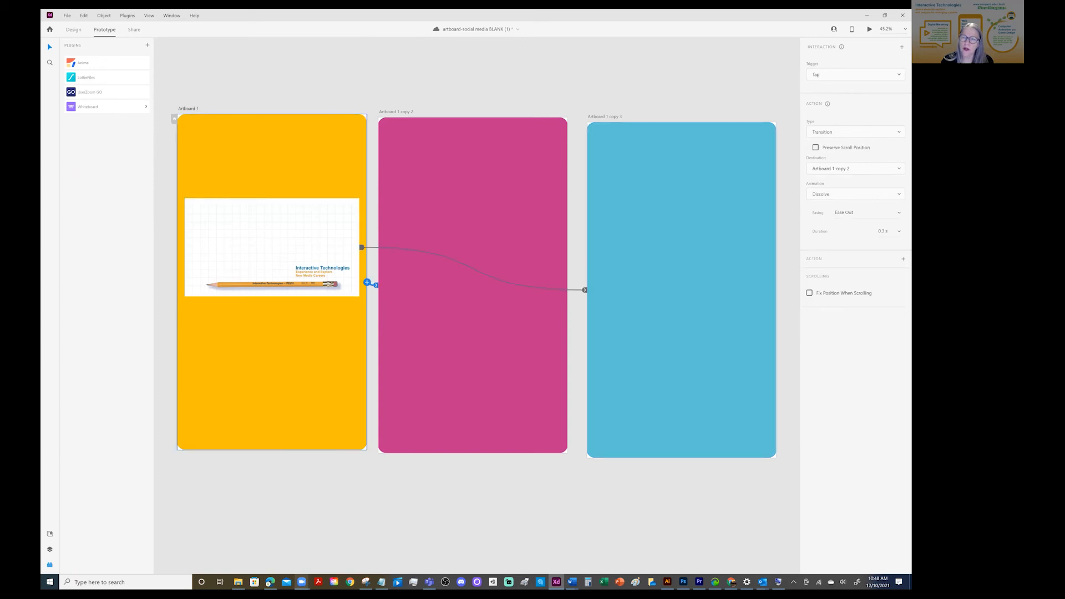
pyautogui.hotkey('ctrl', 'Return')
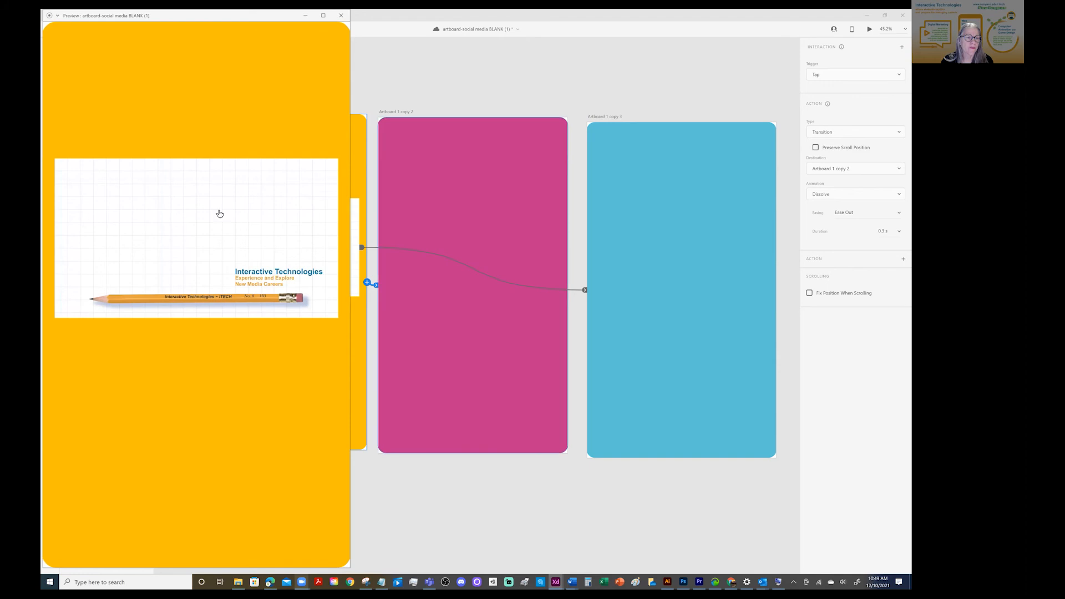
pyautogui.click(160, 224)
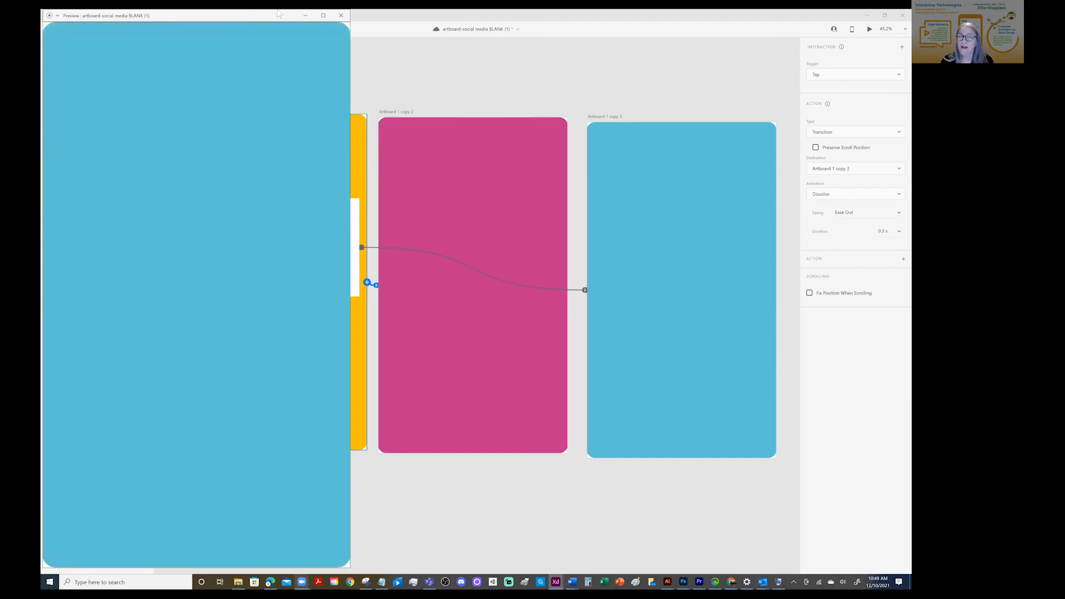
# Close the current preview, and preview the yellow artboard once more before closing it again
pyautogui.moveTo(277, 15); pyautogui.dragTo(272, 83)
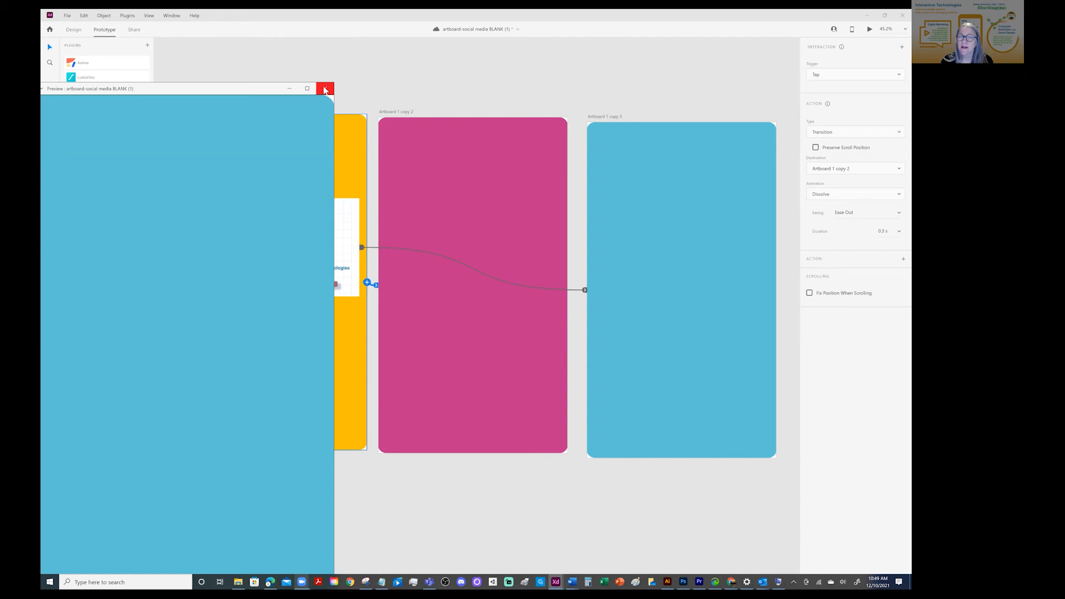
pyautogui.click(324, 91)
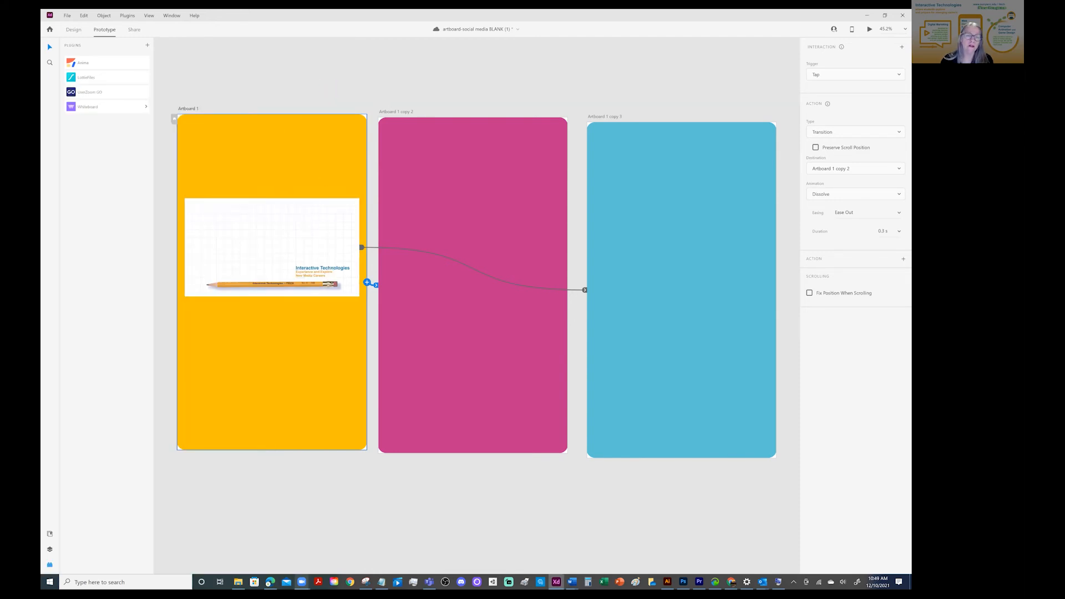
pyautogui.hotkey('ctrl', 'Return')
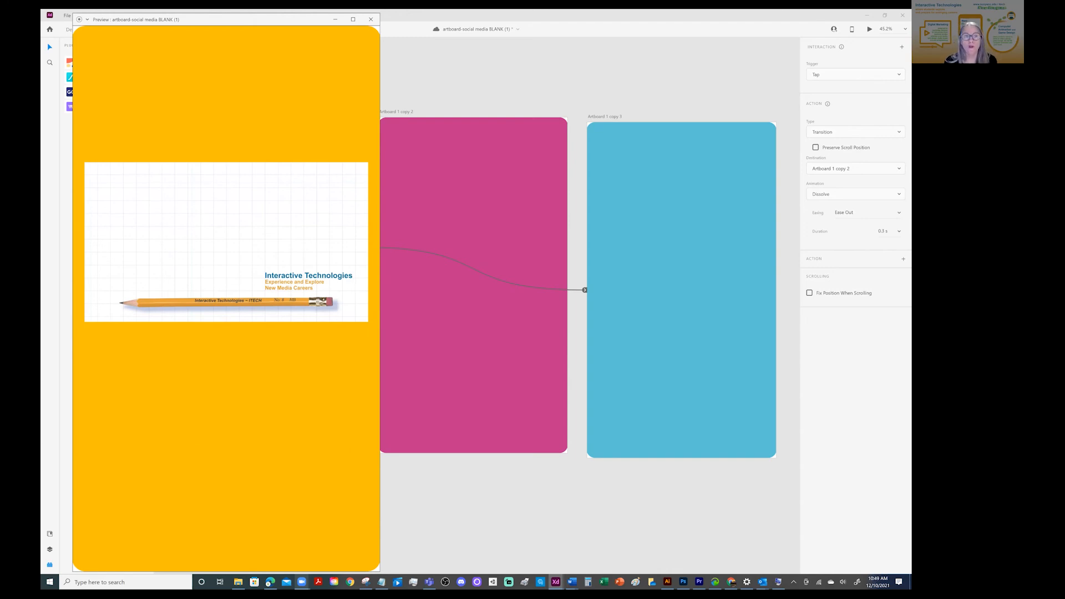
pyautogui.moveTo(283, 20); pyautogui.dragTo(286, 118)
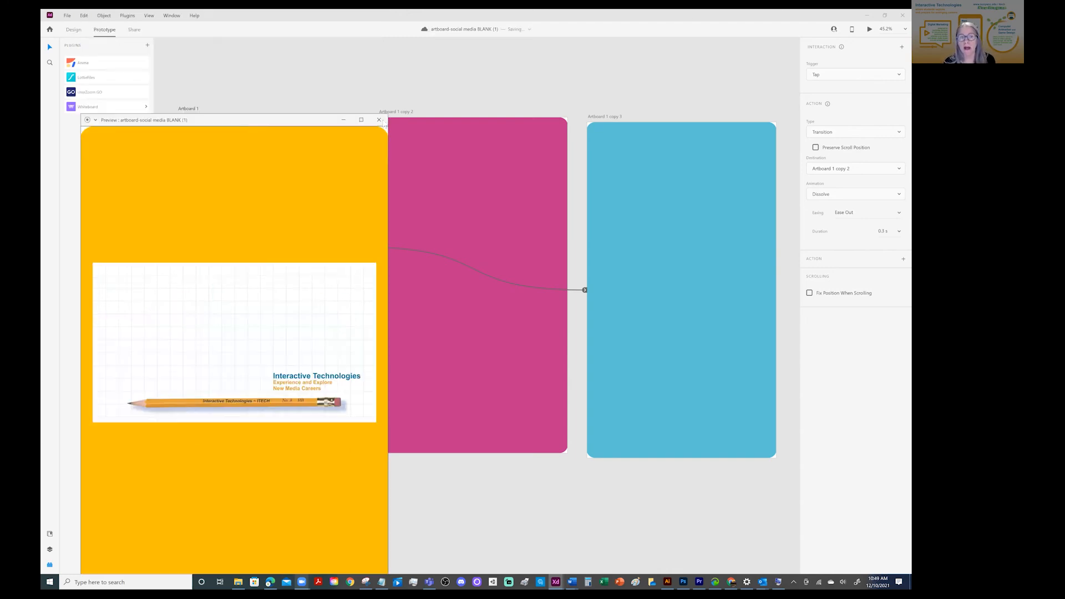
pyautogui.click(369, 117)
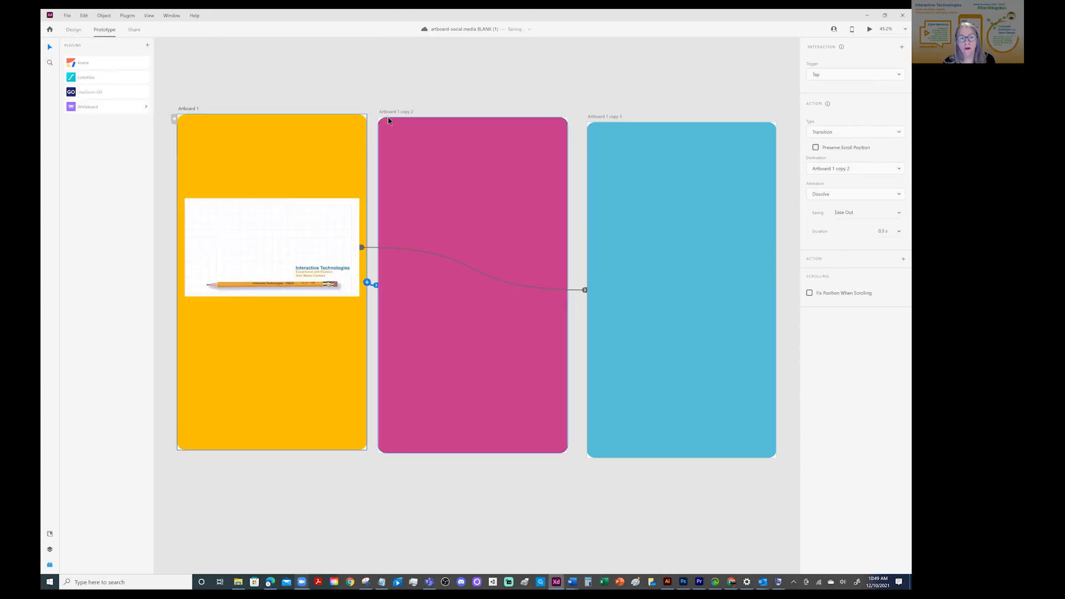
# Remove the video's tap link to the blue Artboard 1 copy 3 and deselect the video
pyautogui.click(314, 236)
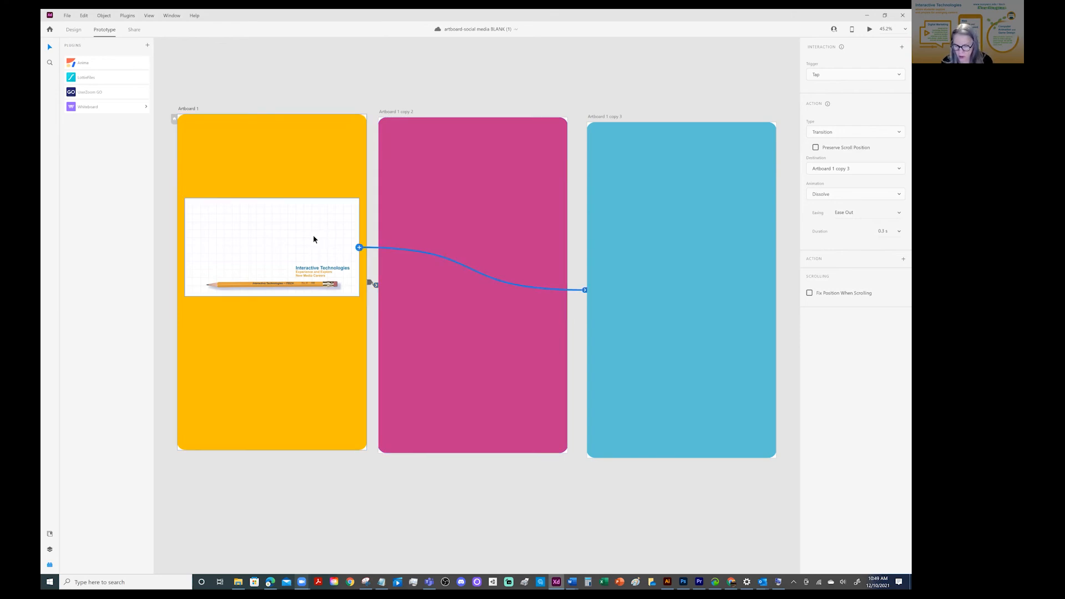
pyautogui.press('Delete')
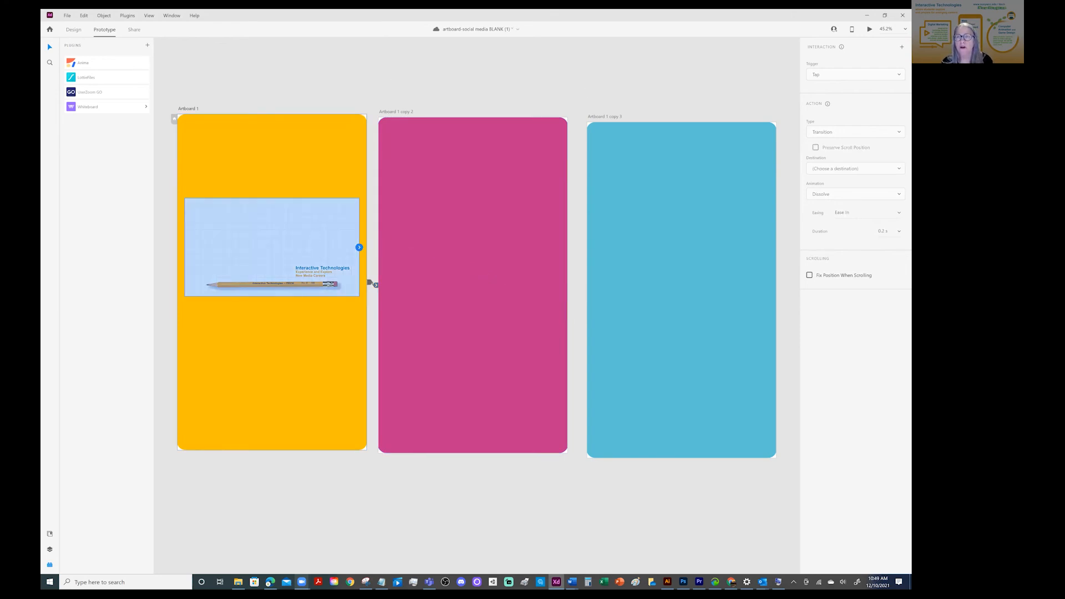
pyautogui.click(314, 78)
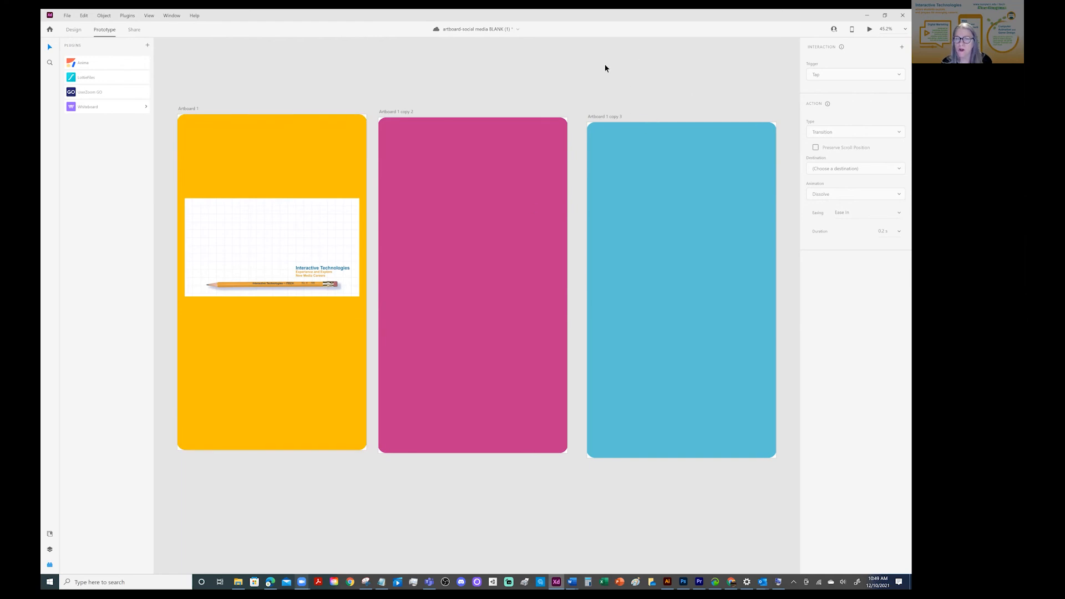
# Preview the yellow artboard, test the tap transition over the video, and close the preview
pyautogui.click(322, 162)
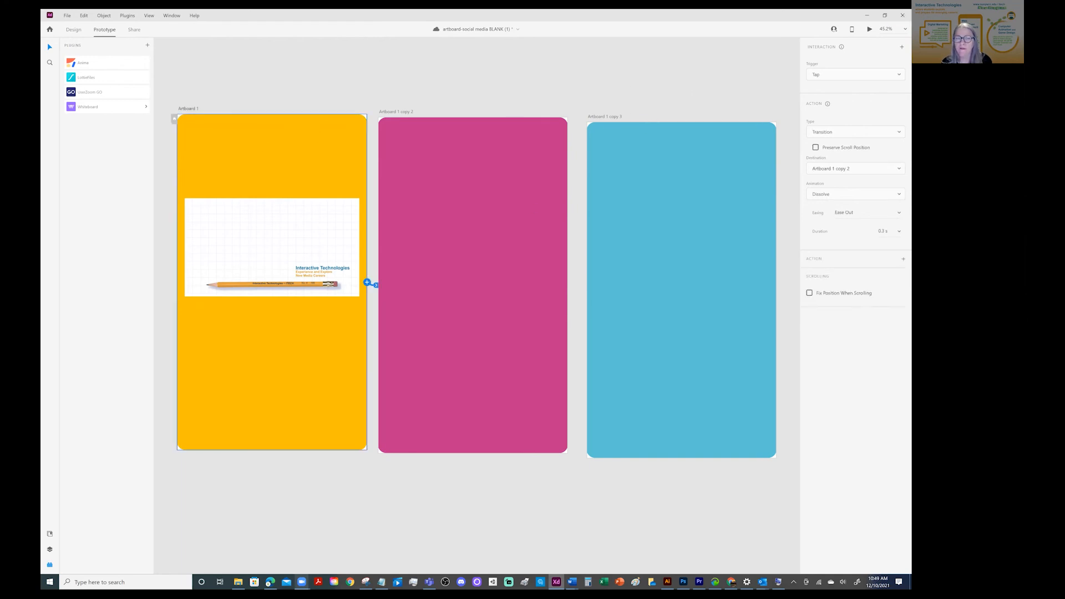
pyautogui.hotkey('ctrl', 'Return')
pyautogui.click(210, 208)
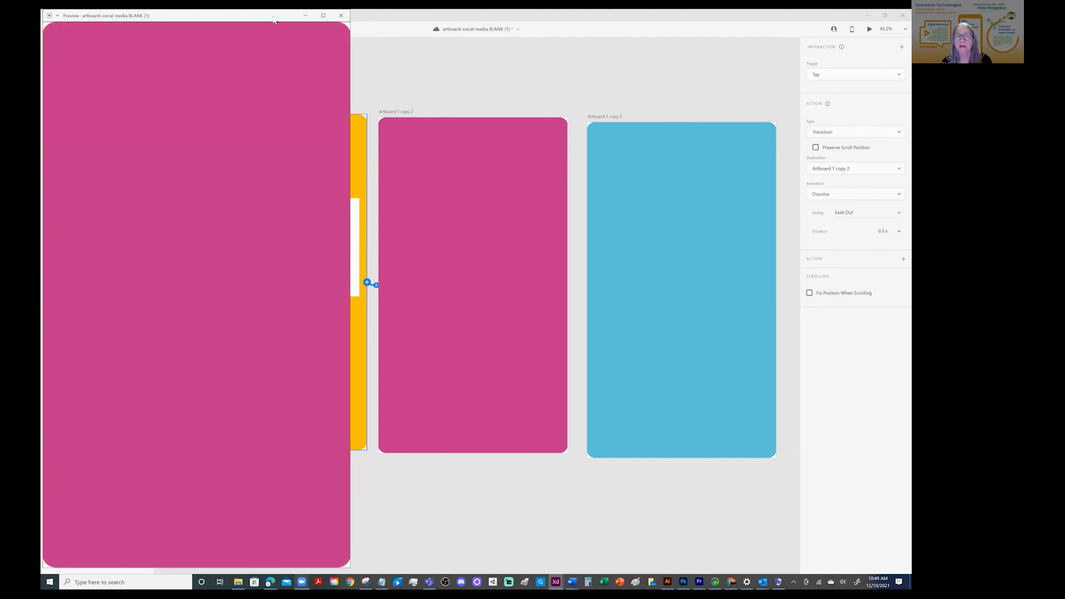
pyautogui.moveTo(273, 20); pyautogui.dragTo(276, 103)
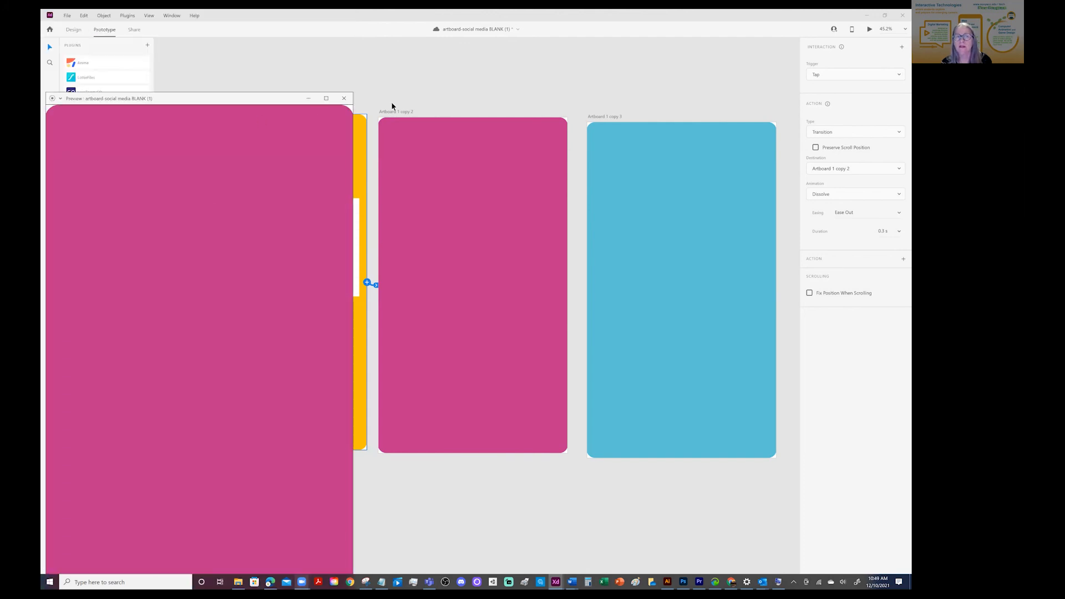
pyautogui.click(344, 98)
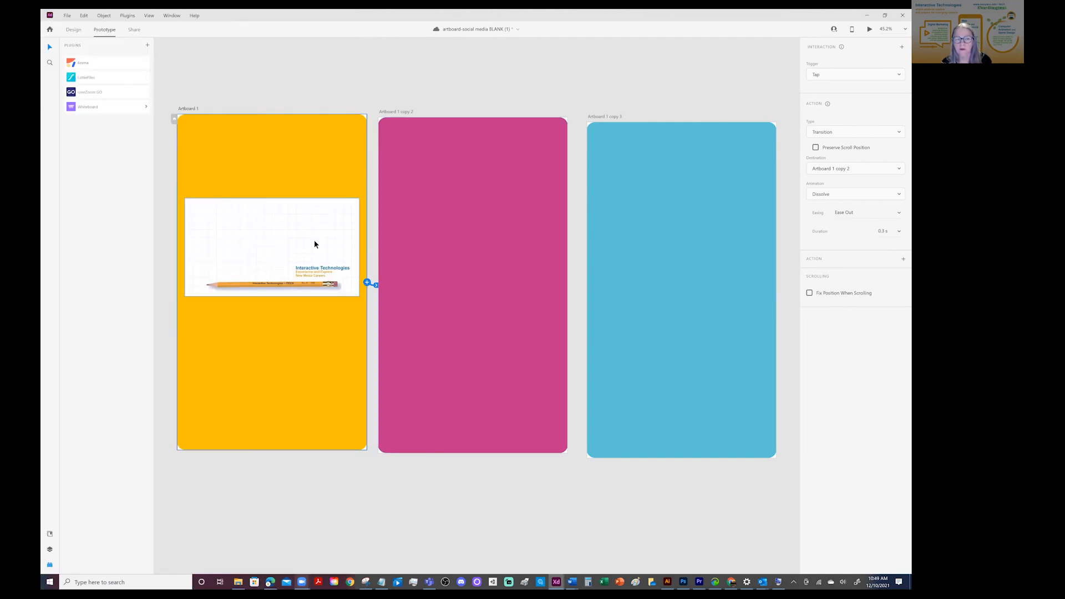
# Check the video's interaction settings, and test tapping the video again in a preview of Artboard 1
pyautogui.click(230, 247)
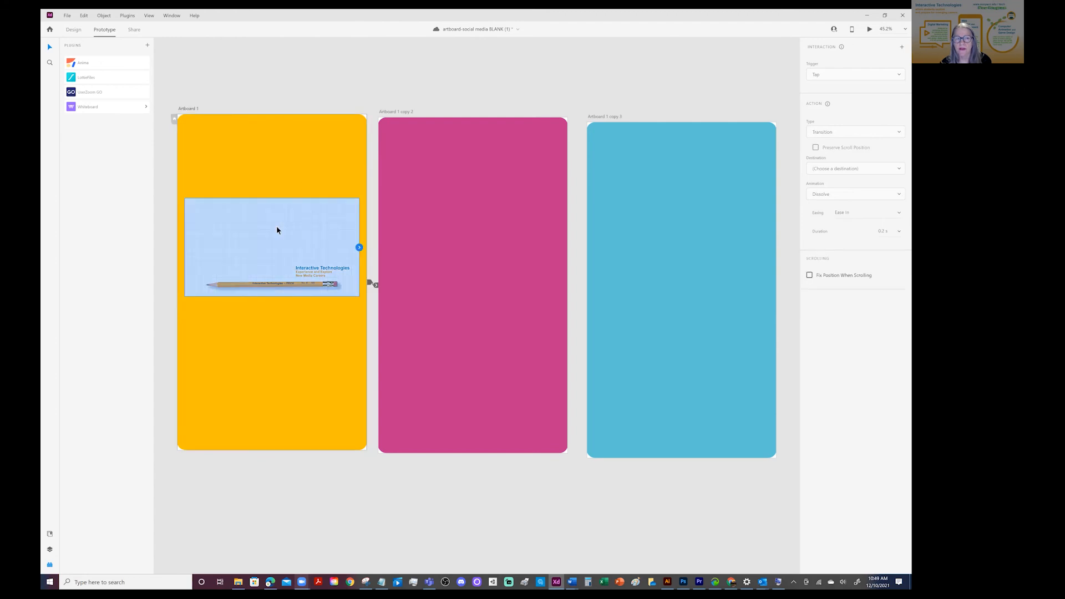
pyautogui.click(632, 72)
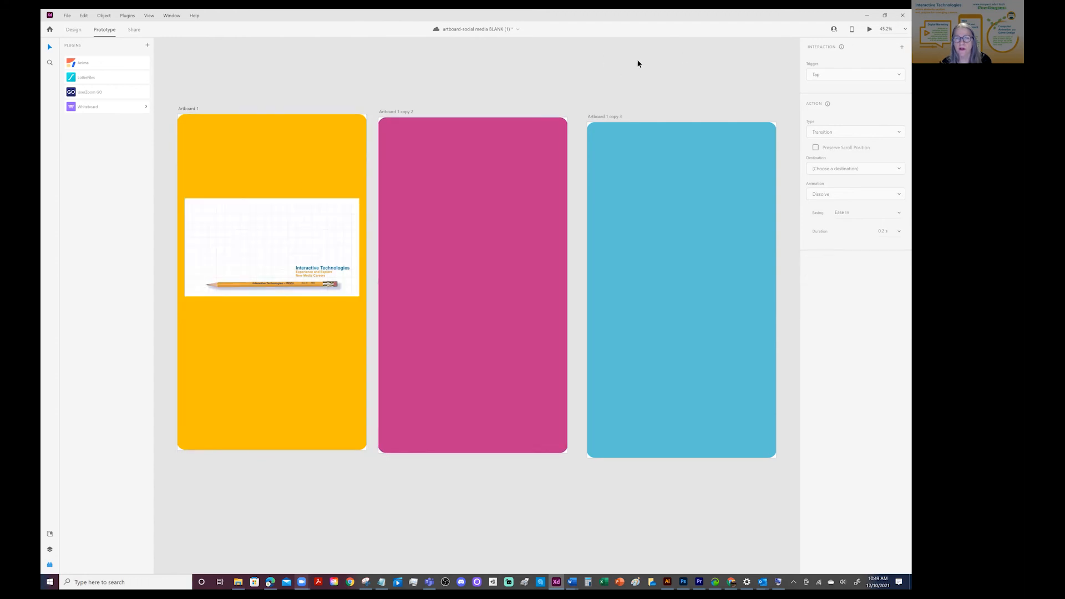
pyautogui.click(189, 108)
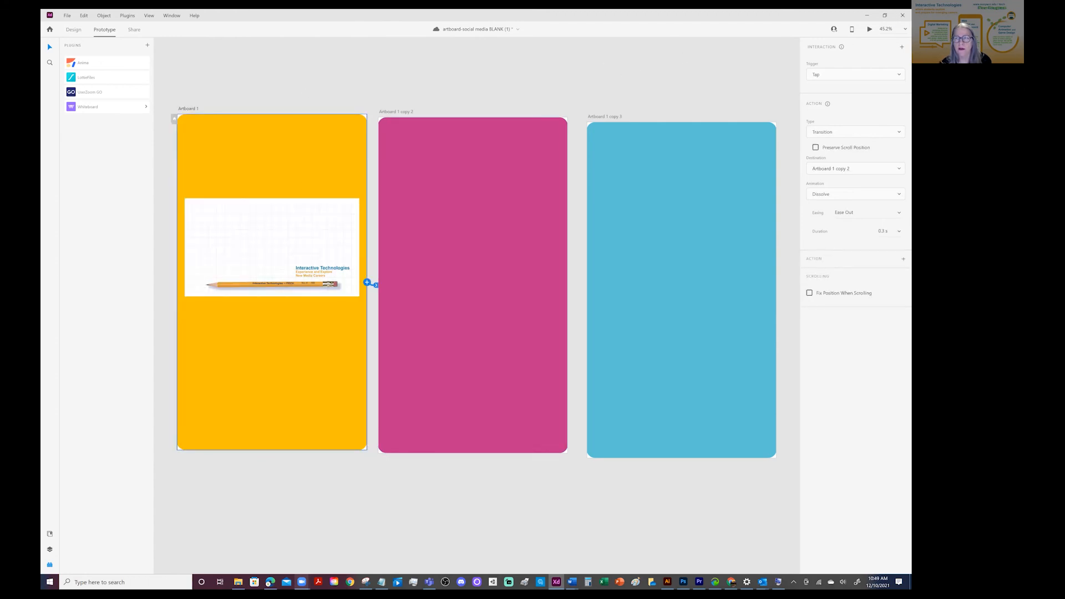
pyautogui.hotkey('ctrl', 'Return')
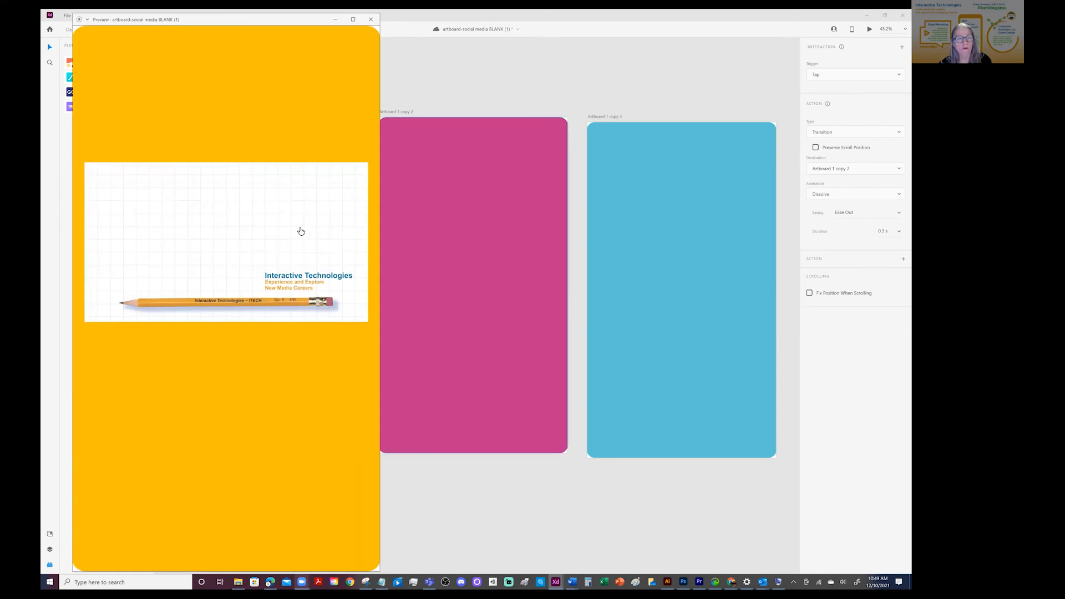
pyautogui.click(279, 237)
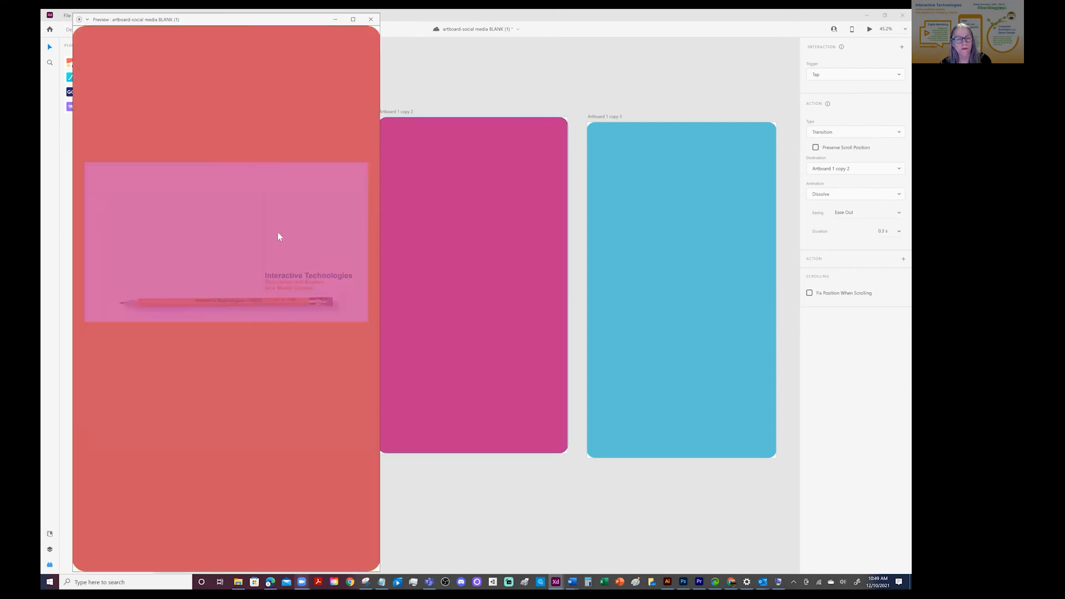
pyautogui.moveTo(243, 21); pyautogui.dragTo(243, 109)
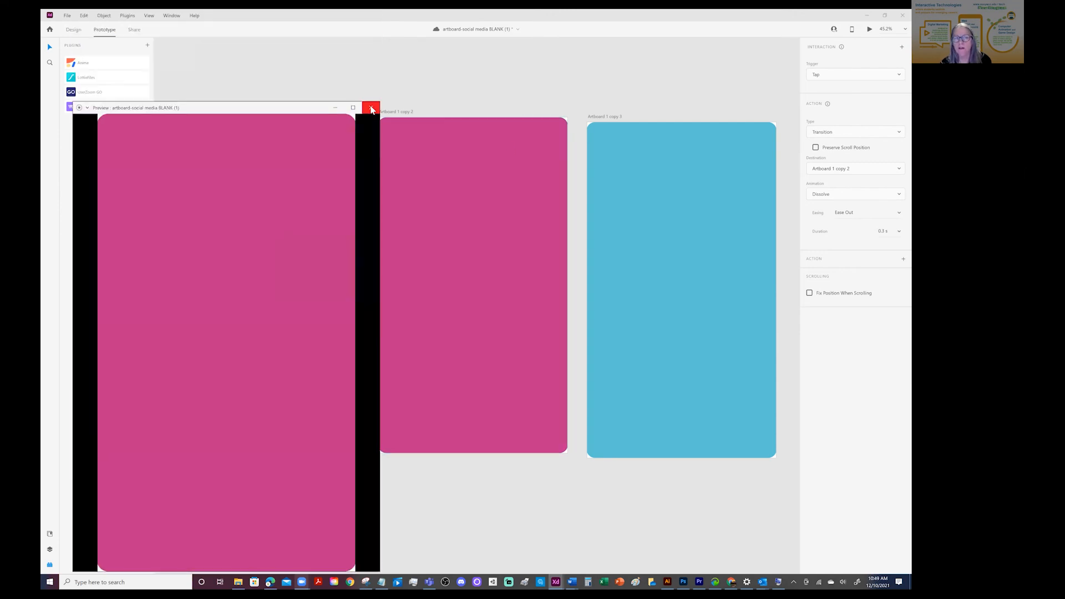
pyautogui.click(370, 107)
# Delete the video from the yellow artboard
pyautogui.click(279, 290)
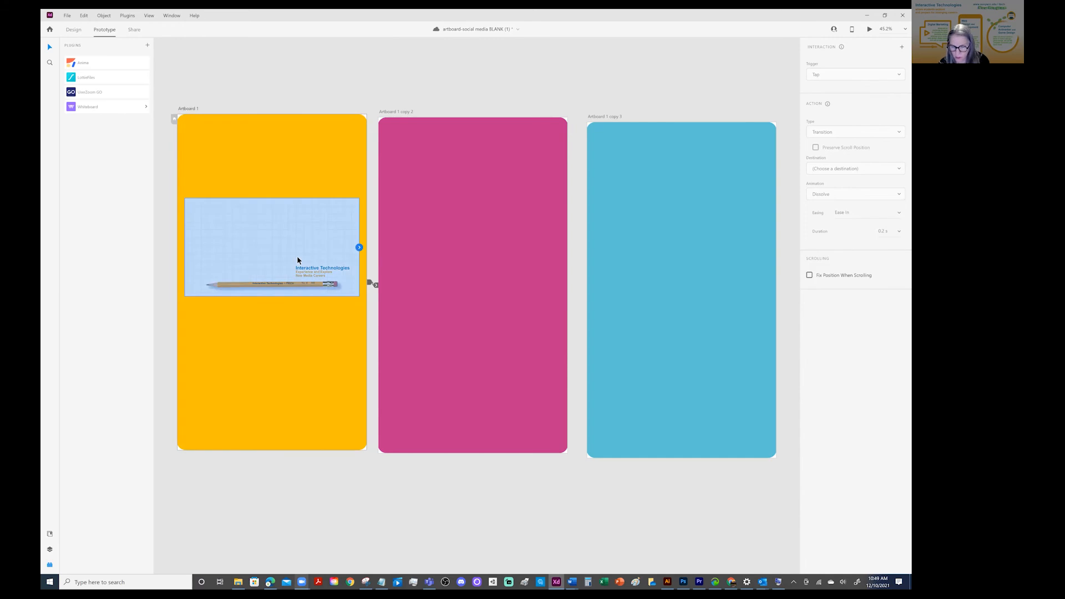
pyautogui.press('Delete')
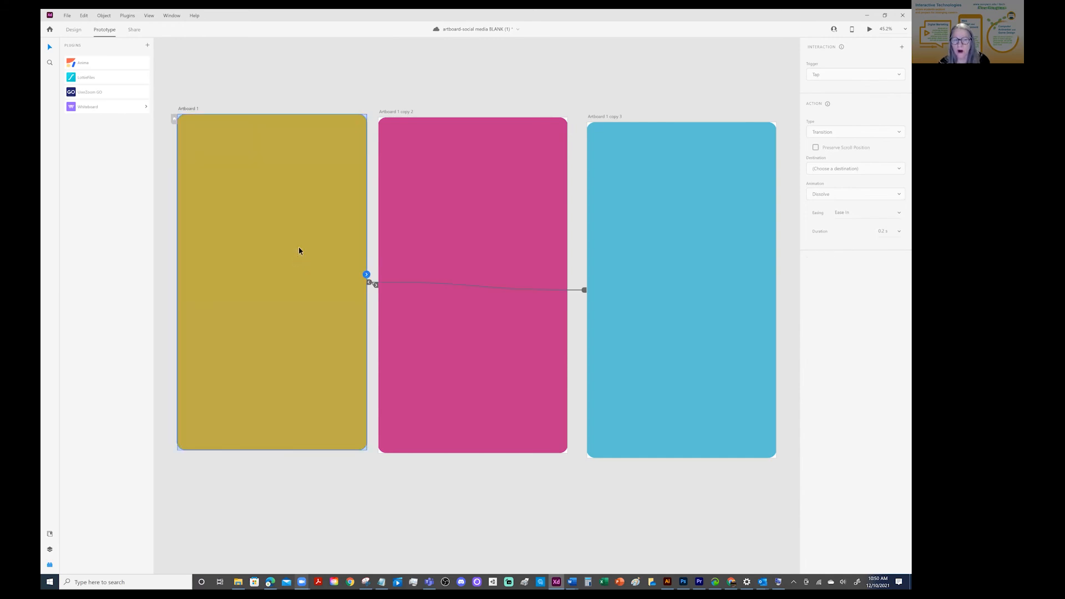
# Remove the yellow artboard's link to the pink Artboard 1 copy 2, and undo the accidental deletion of its yellow background
pyautogui.click(369, 282)
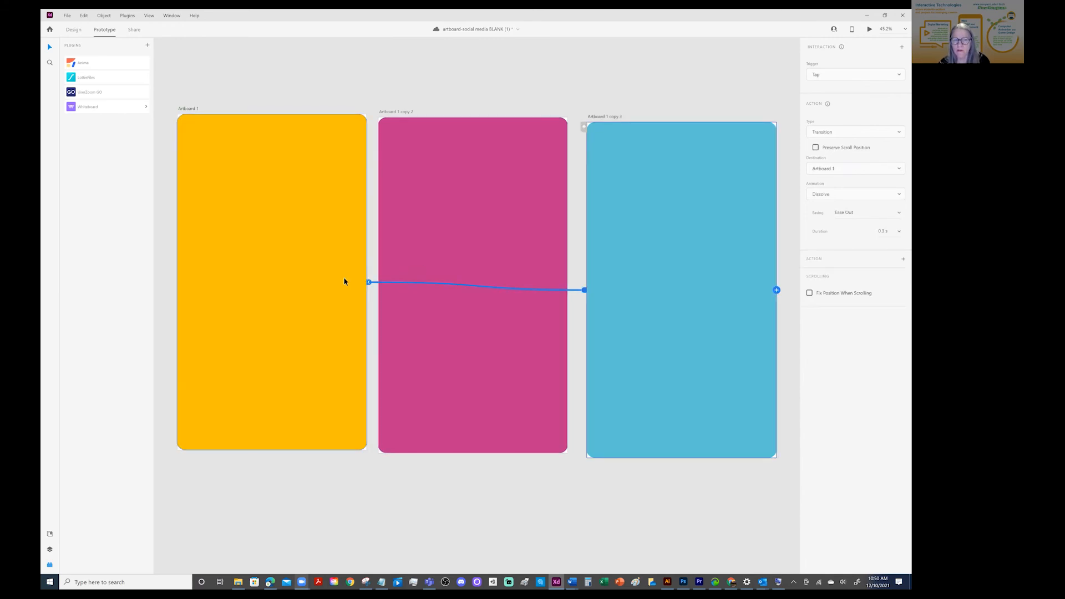
pyautogui.click(368, 282)
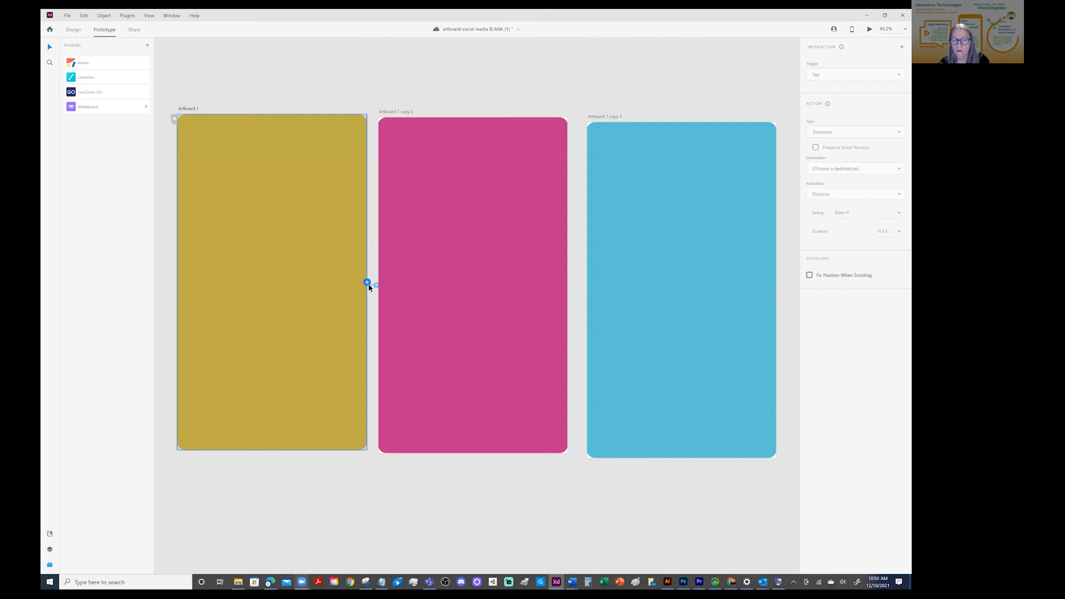
pyautogui.press('Delete')
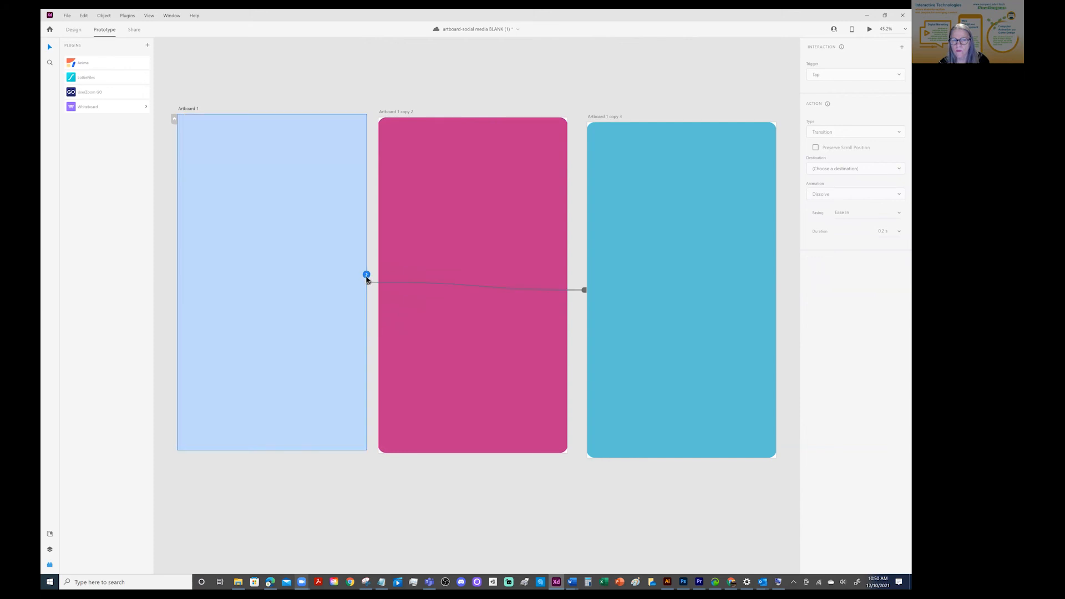
pyautogui.click(422, 272)
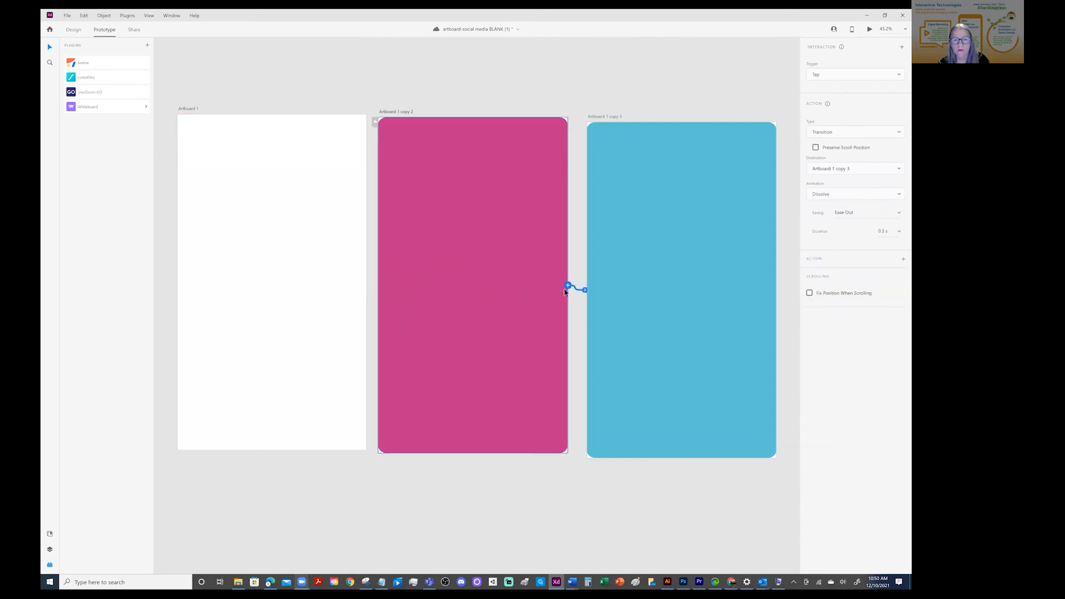
pyautogui.click(606, 292)
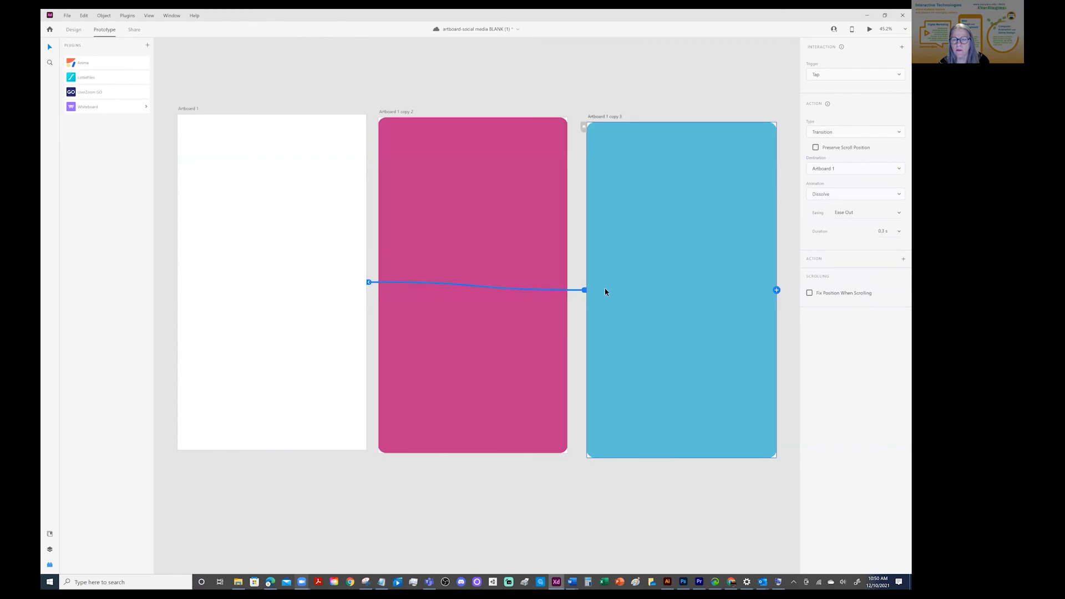
pyautogui.press('Delete')
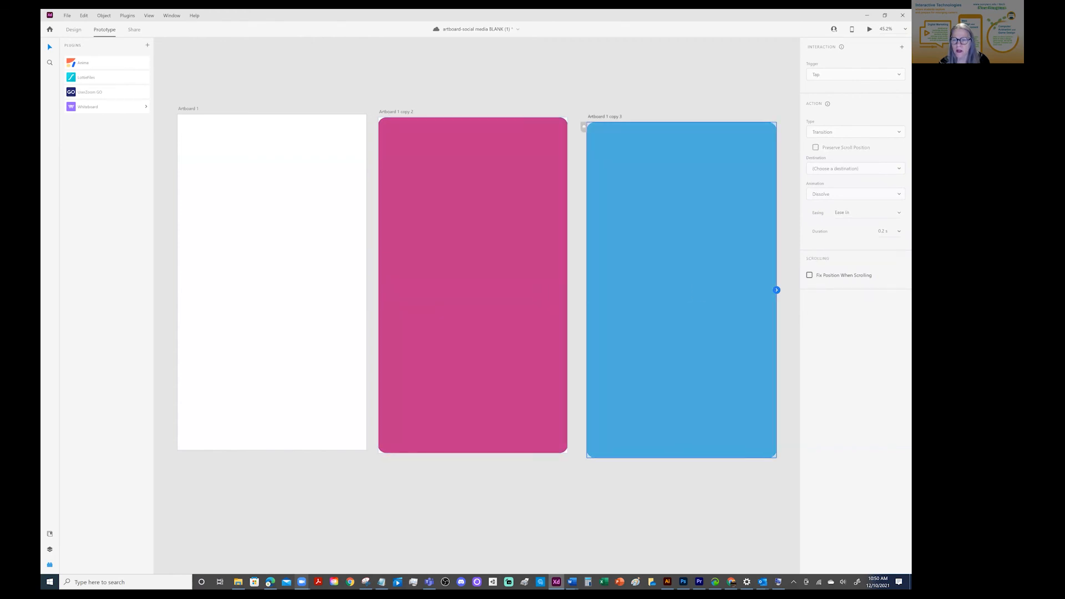
pyautogui.moveTo(777, 289); pyautogui.dragTo(368, 282)
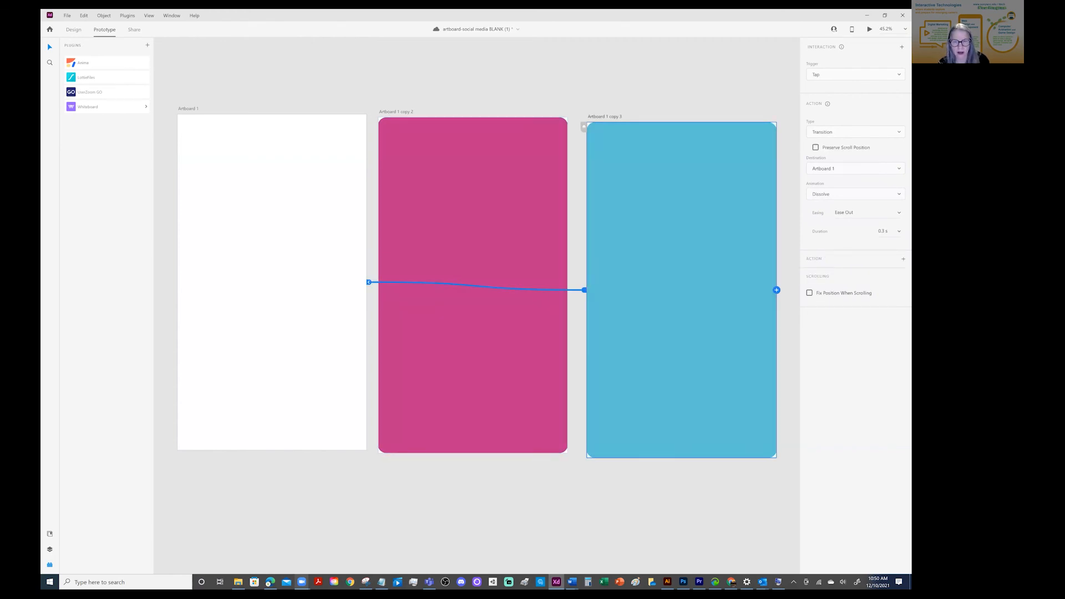
pyautogui.hotkey('ctrl', 'z')
pyautogui.hotkey('ctrl', 'z')
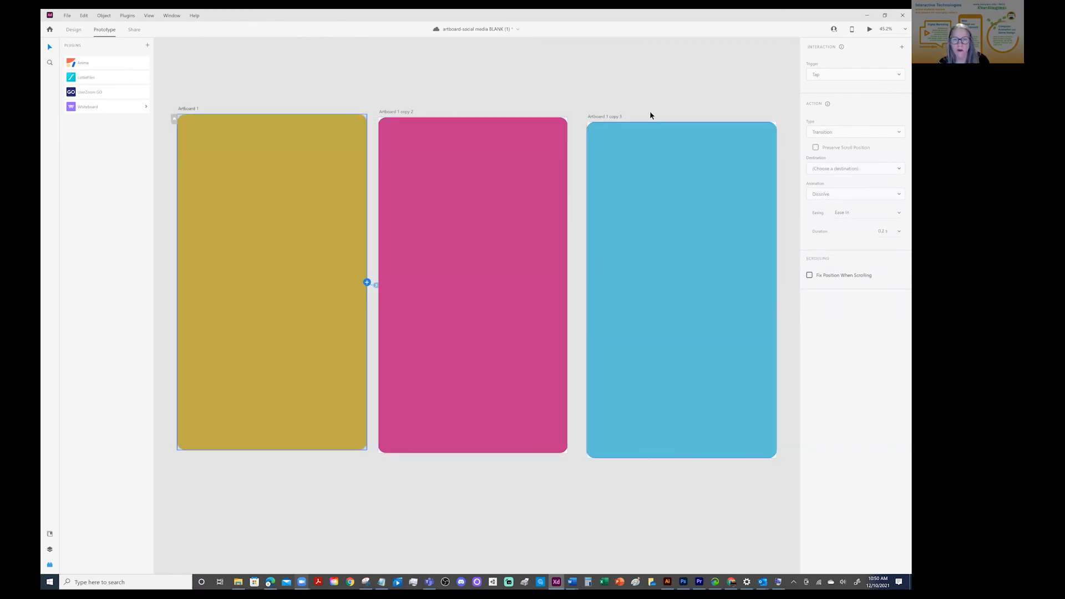
# Remove the blue artboard's link to Artboard 1, and undo the stray link drawn from the blue artboard
pyautogui.click(611, 73)
pyautogui.click(674, 290)
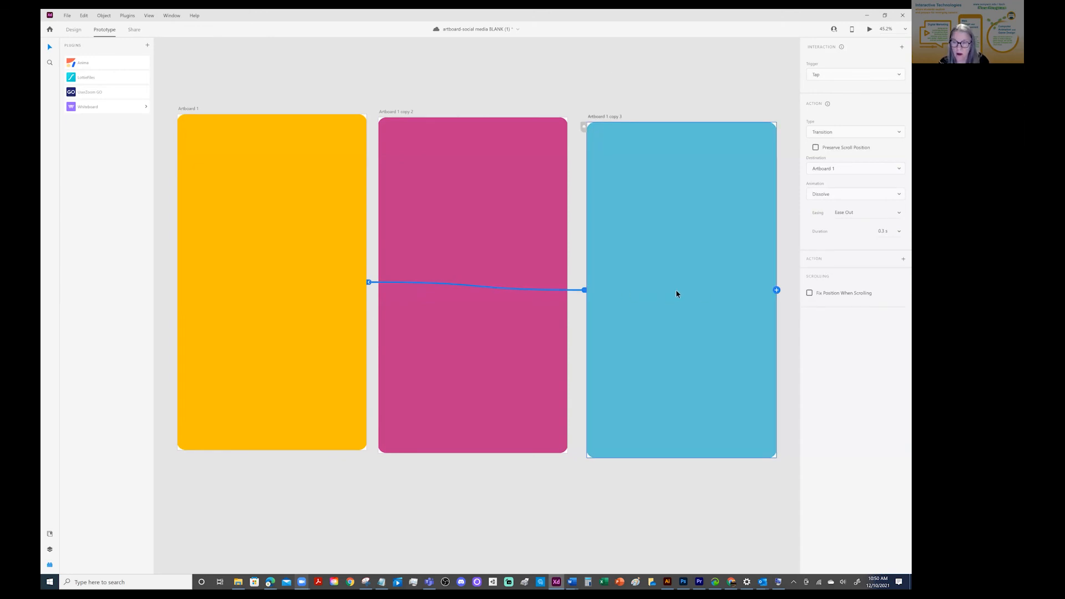
pyautogui.hotkey('ctrl', 'z')
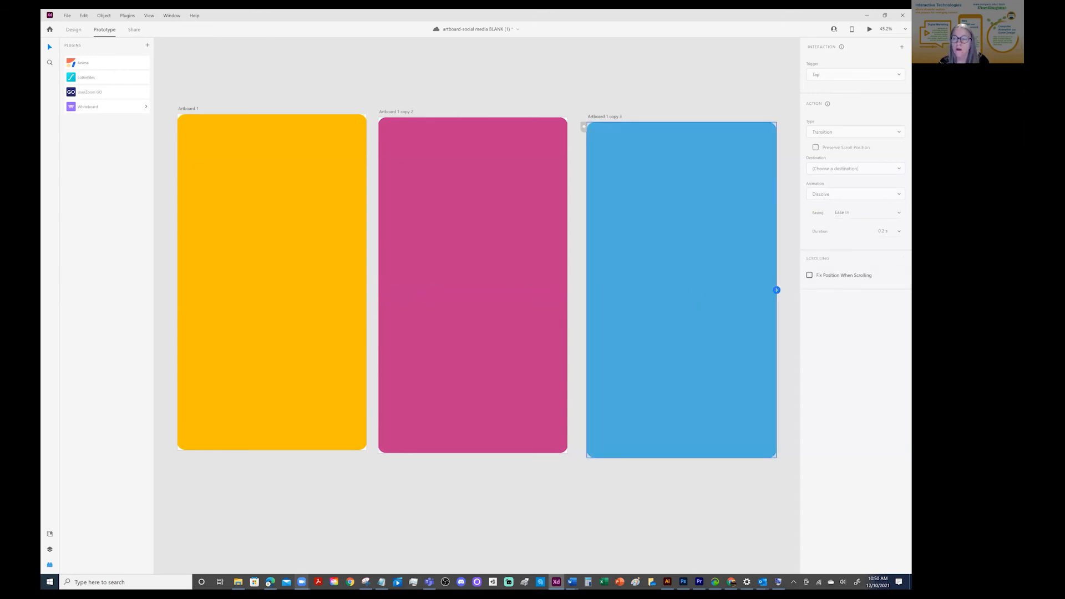
pyautogui.moveTo(777, 290); pyautogui.dragTo(798, 274)
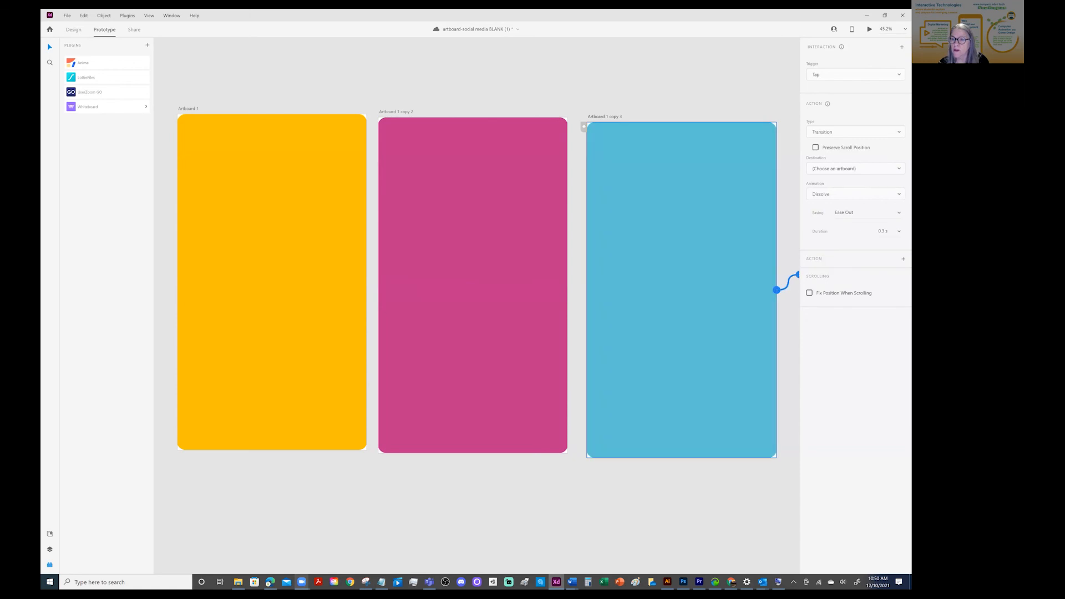
pyautogui.hotkey('ctrl', 'z')
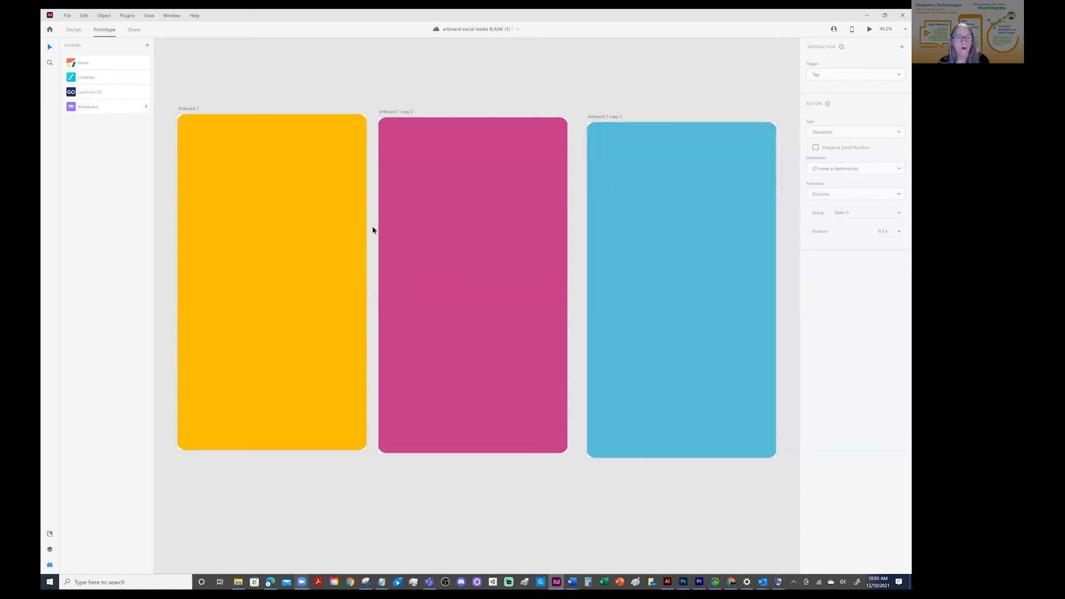
# Check the interactions of the yellow, pink and blue artboards for remaining links
pyautogui.click(278, 139)
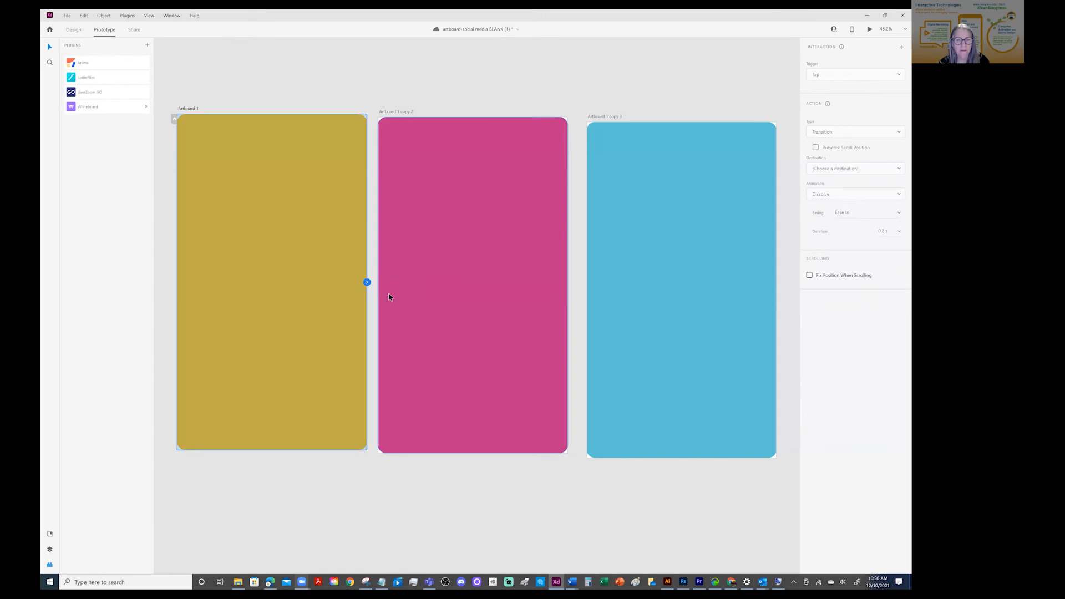
pyautogui.click(438, 262)
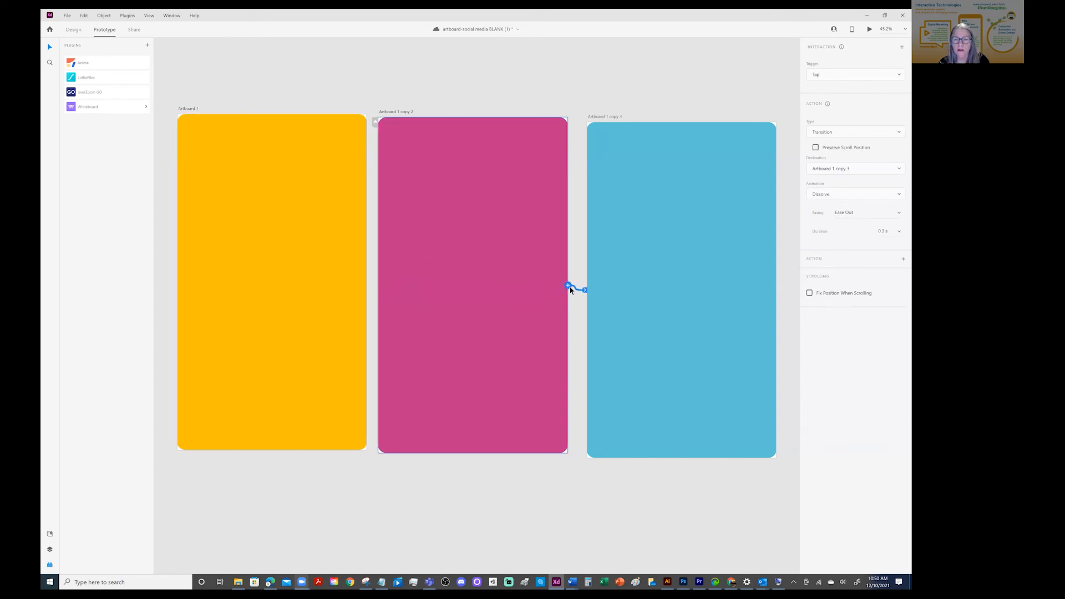
pyautogui.click(638, 289)
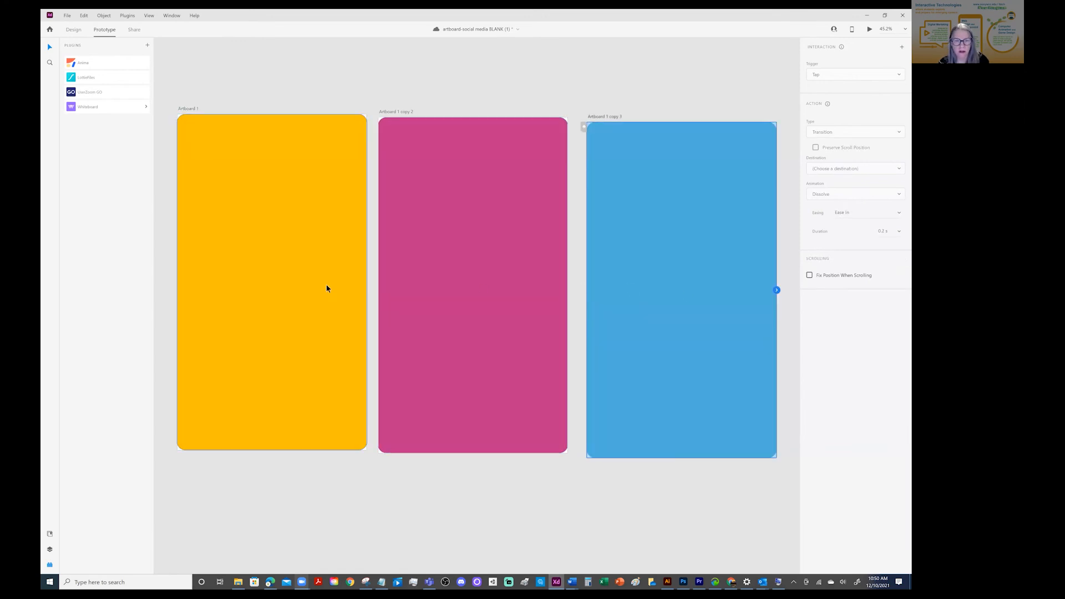
# Recheck each of the three artboards for leftover links or transitions, and clear the selection
pyautogui.click(327, 288)
pyautogui.click(525, 300)
pyautogui.click(653, 301)
pyautogui.click(527, 292)
pyautogui.click(319, 281)
pyautogui.click(440, 292)
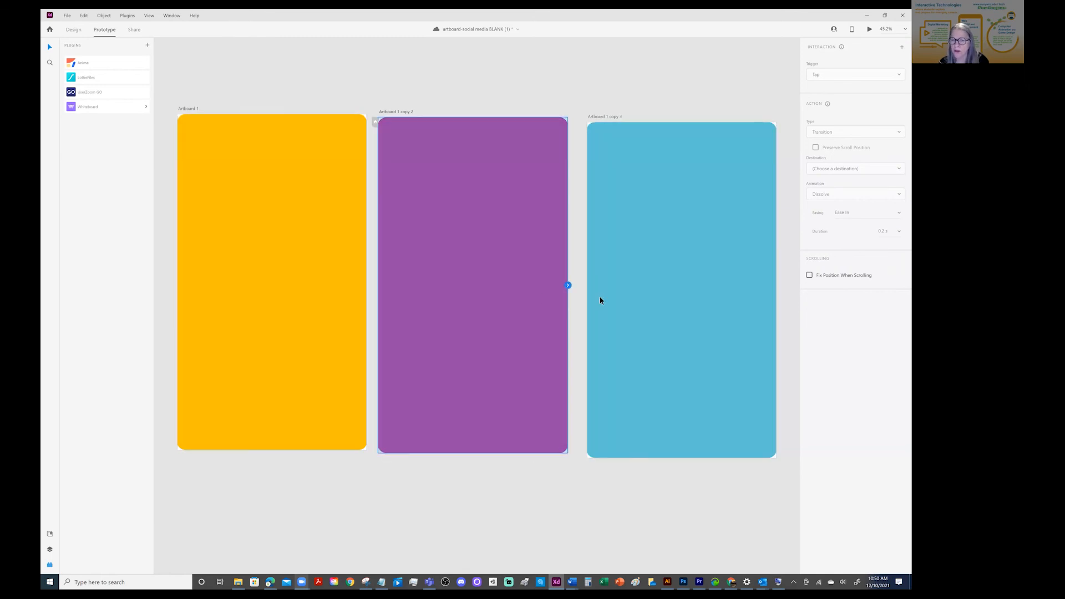
pyautogui.click(629, 297)
pyautogui.click(333, 263)
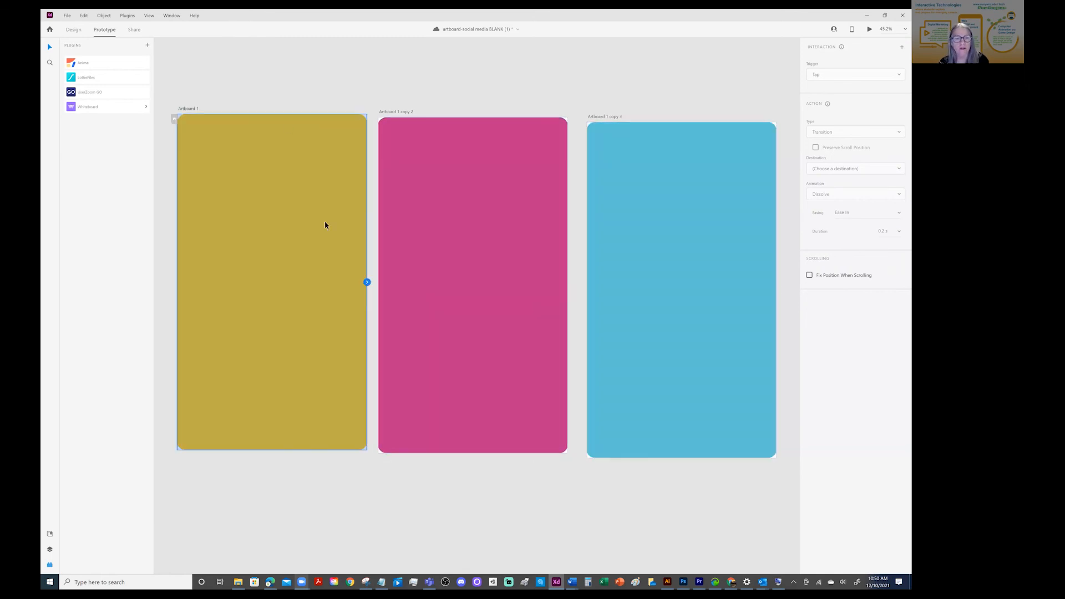
pyautogui.click(294, 82)
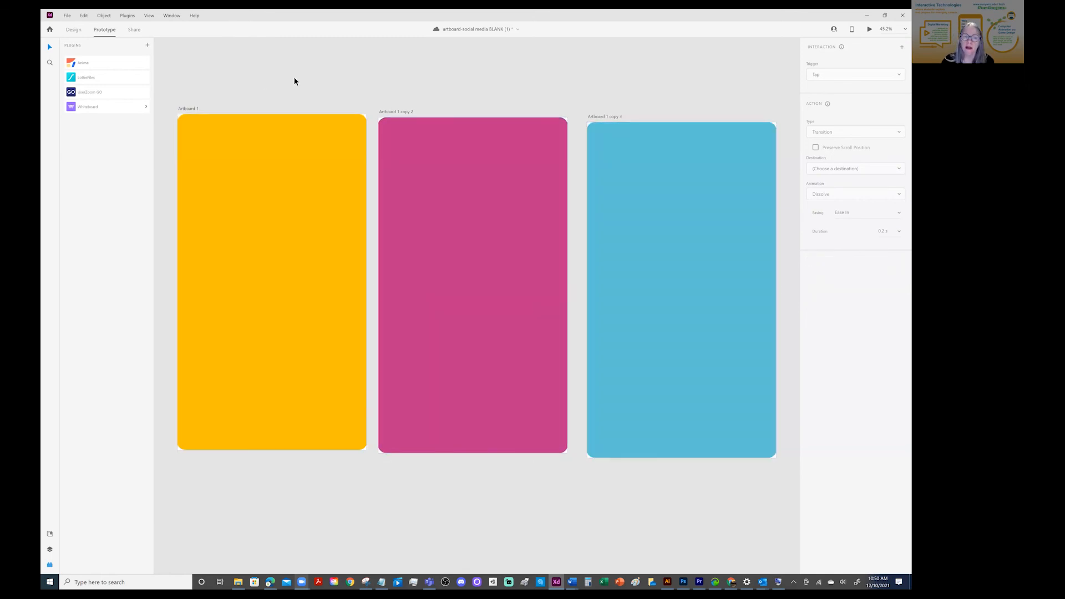
# Import the MP4 video RECOVER_SCOTT-ITECH-INTRO-08 into the document while in prototype mode
pyautogui.click(68, 16)
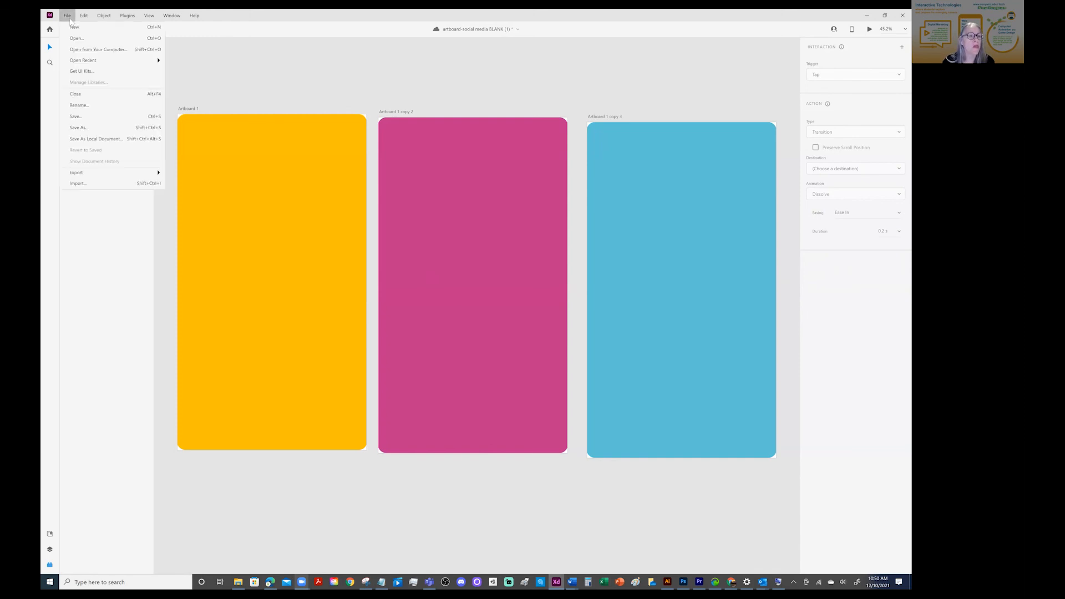
pyautogui.click(82, 185)
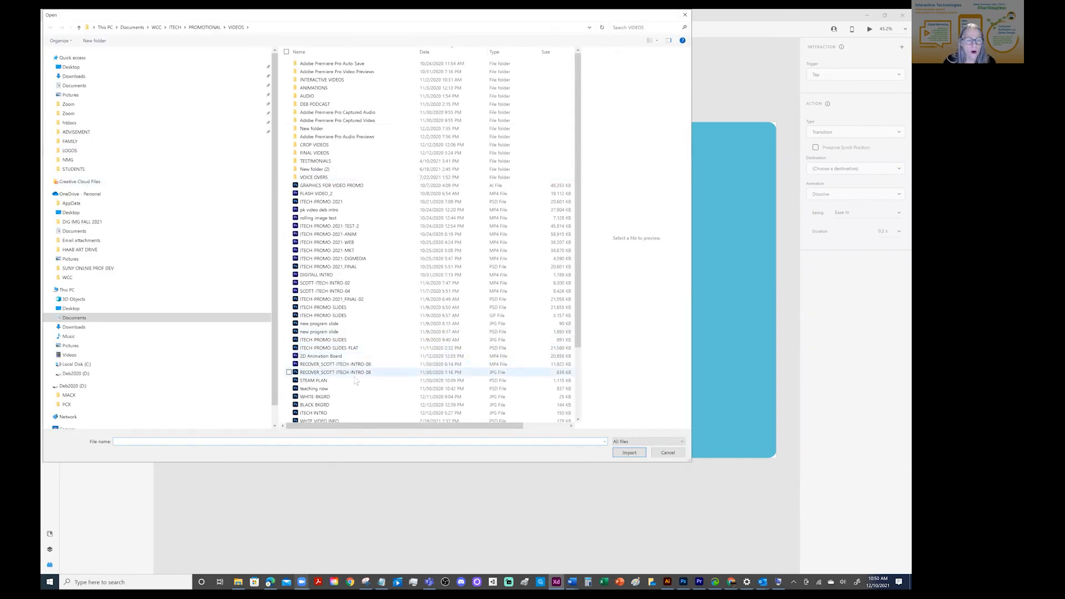
pyautogui.click(355, 365)
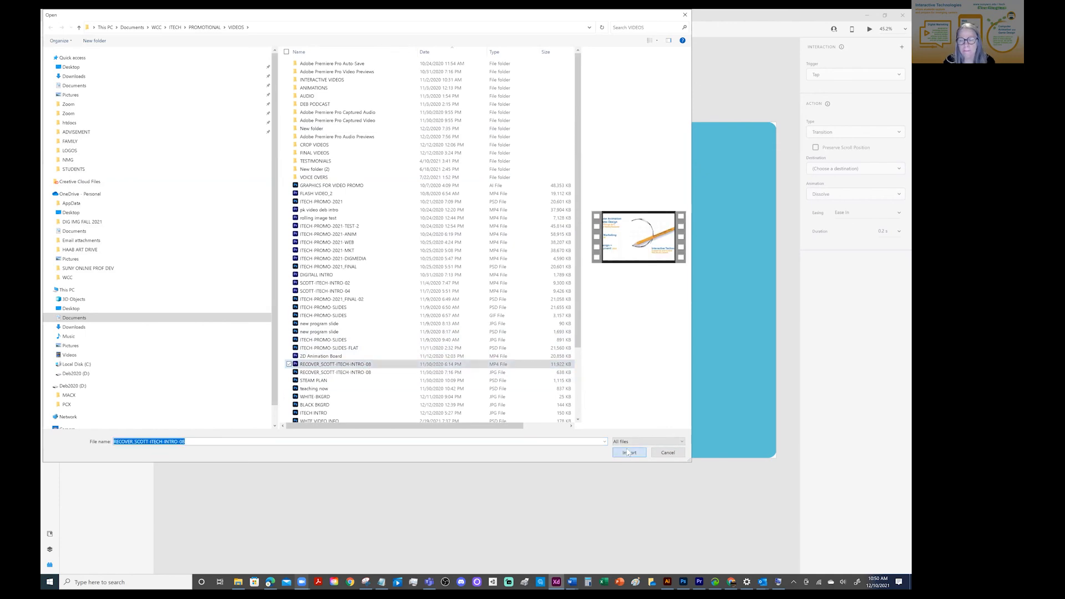
pyautogui.click(629, 452)
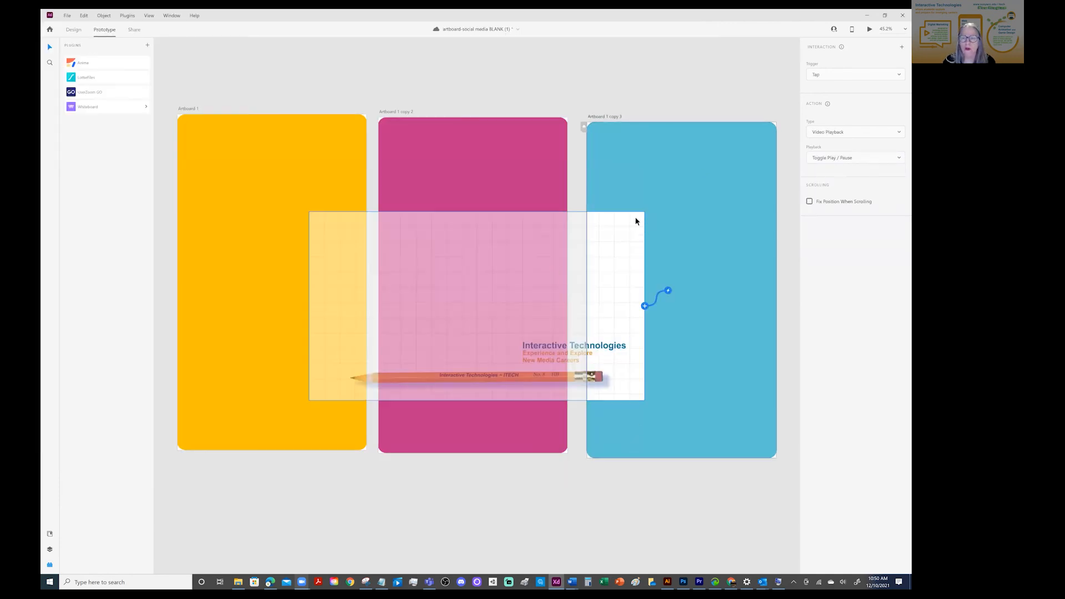
# Place the imported video on the yellow artboard and scale it to about 1086 × 611 to span the artboard's width
pyautogui.moveTo(438, 259); pyautogui.dragTo(339, 240)
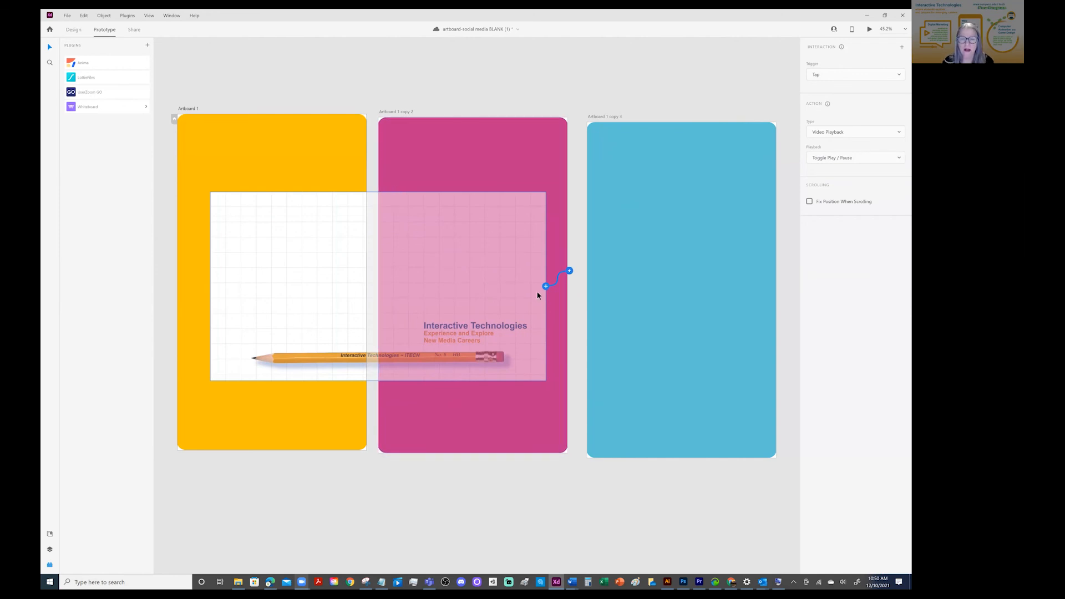
pyautogui.moveTo(463, 293); pyautogui.dragTo(364, 339)
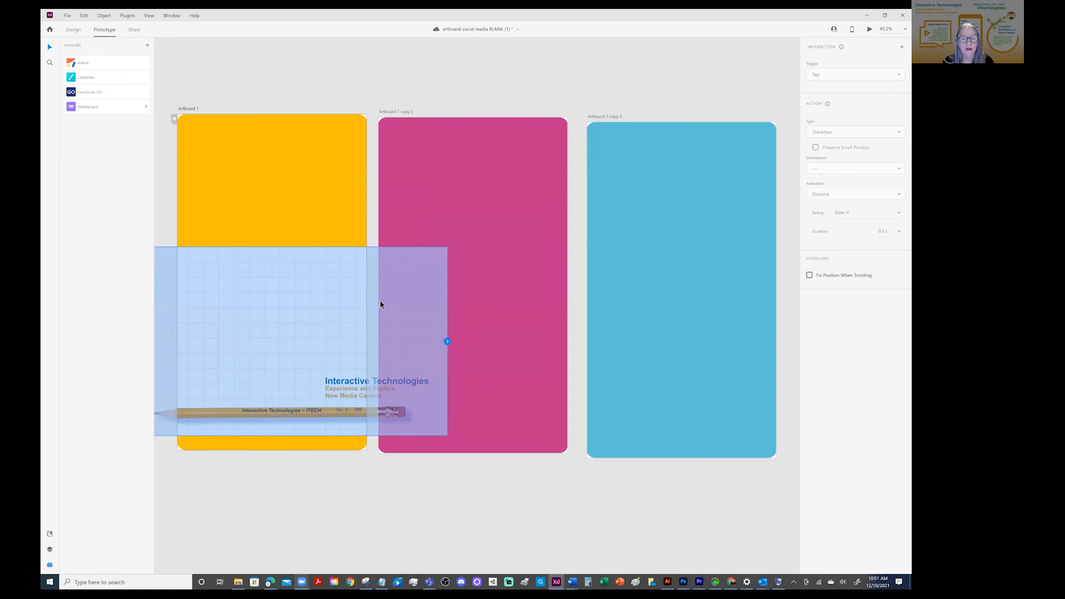
pyautogui.moveTo(381, 302); pyautogui.dragTo(419, 261)
pyautogui.moveTo(270, 249); pyautogui.dragTo(350, 229)
pyautogui.click(75, 31)
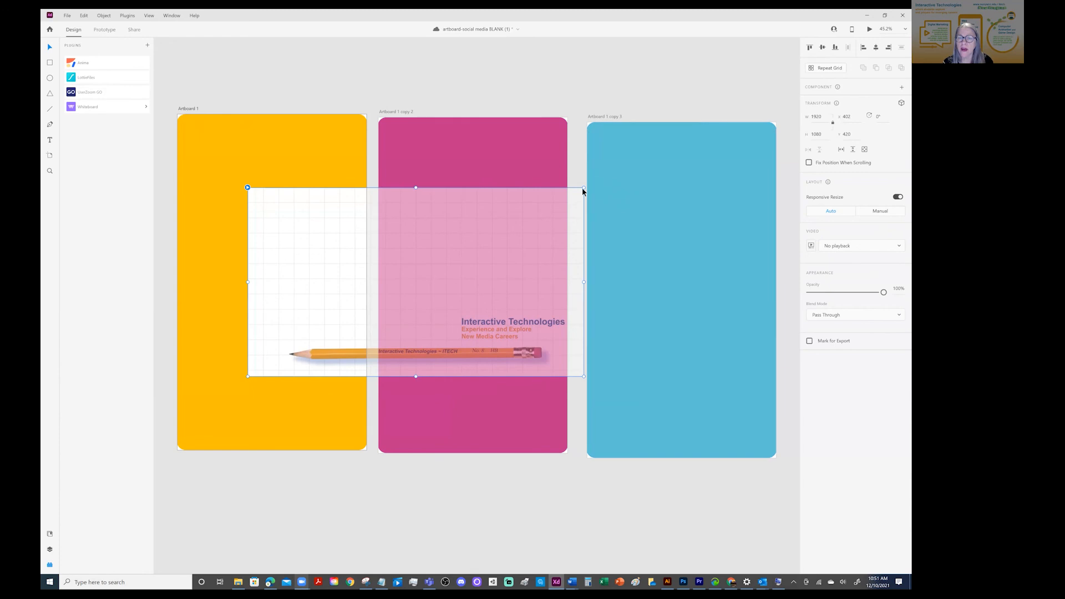
pyautogui.moveTo(584, 188); pyautogui.dragTo(435, 271)
pyautogui.moveTo(328, 300); pyautogui.dragTo(281, 248)
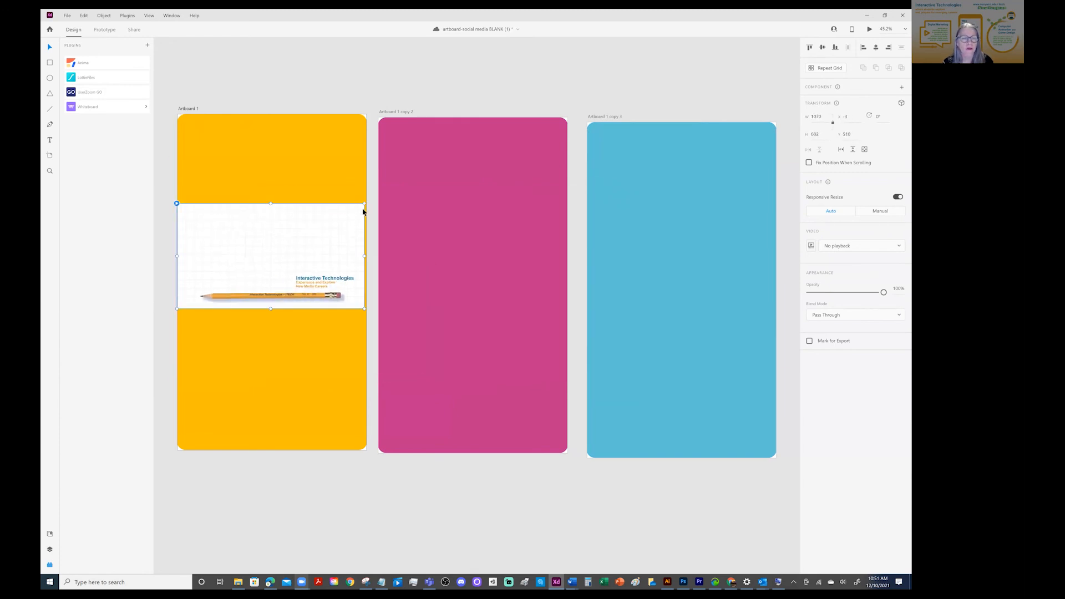
pyautogui.moveTo(364, 203); pyautogui.dragTo(369, 203)
# Preview the yellow artboard to check whether its video plays, and close the preview
pyautogui.click(362, 57)
pyautogui.click(281, 121)
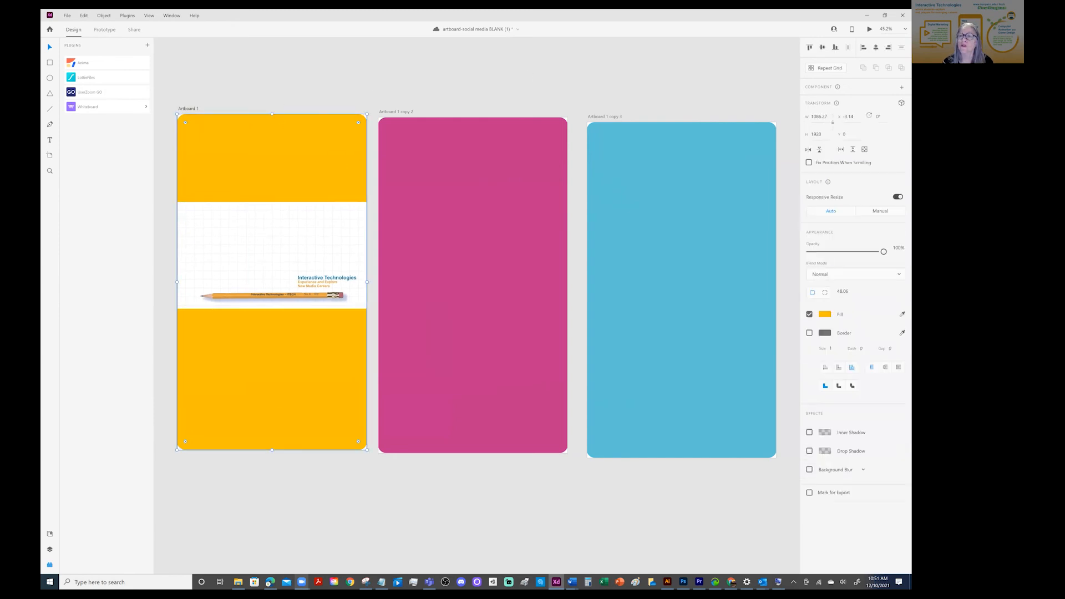
pyautogui.hotkey('ctrl', 'Return')
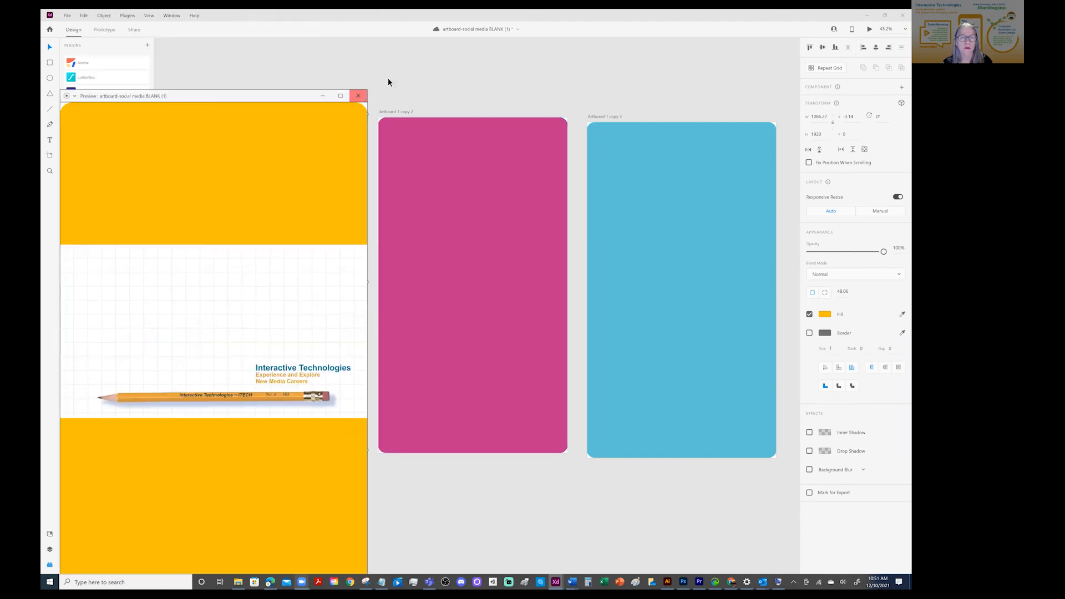
pyautogui.click(359, 95)
# Preview the prototype again with the video selected, and delete the video from the yellow artboard
pyautogui.click(289, 256)
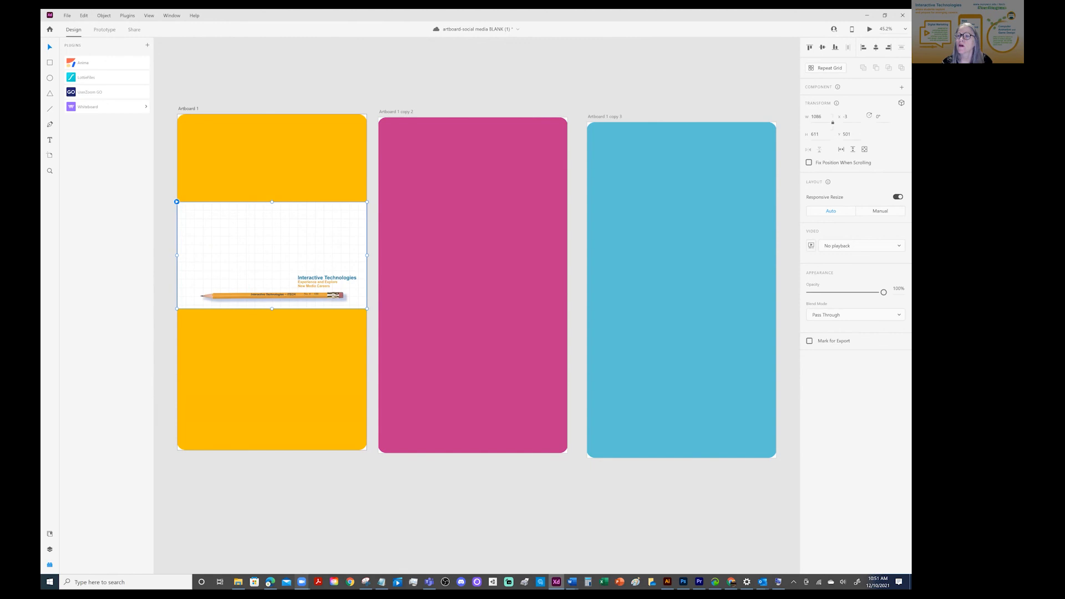
pyautogui.hotkey('ctrl', 'Return')
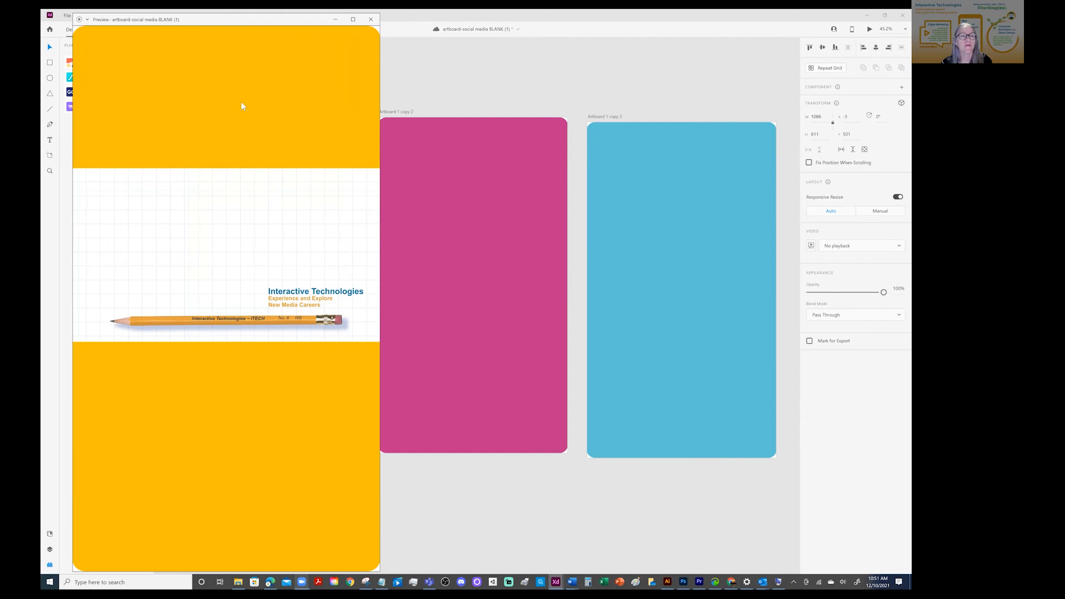
pyautogui.click(371, 107)
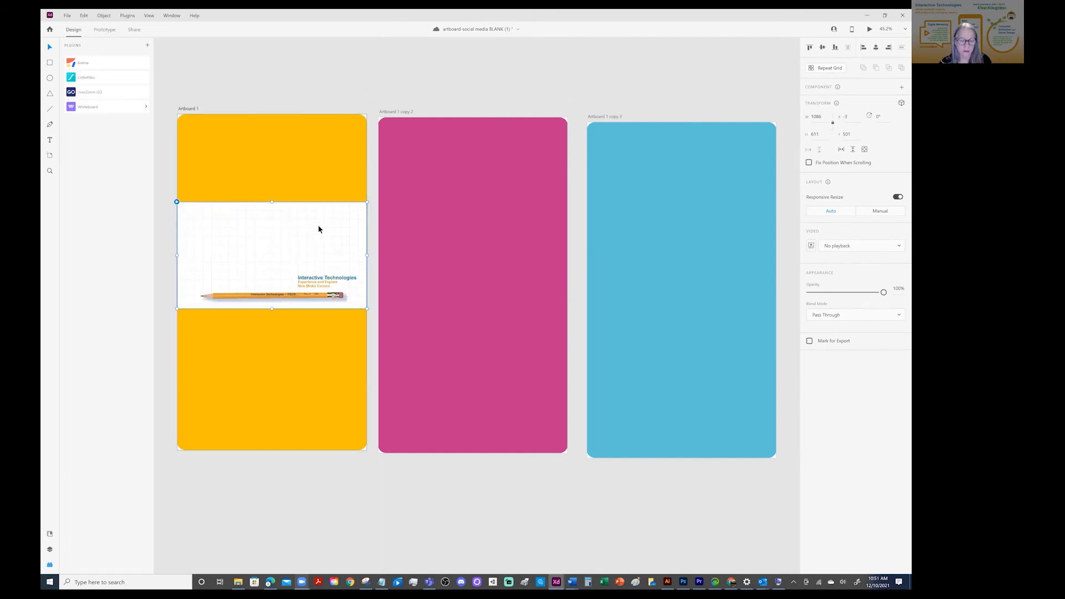
pyautogui.press('Delete')
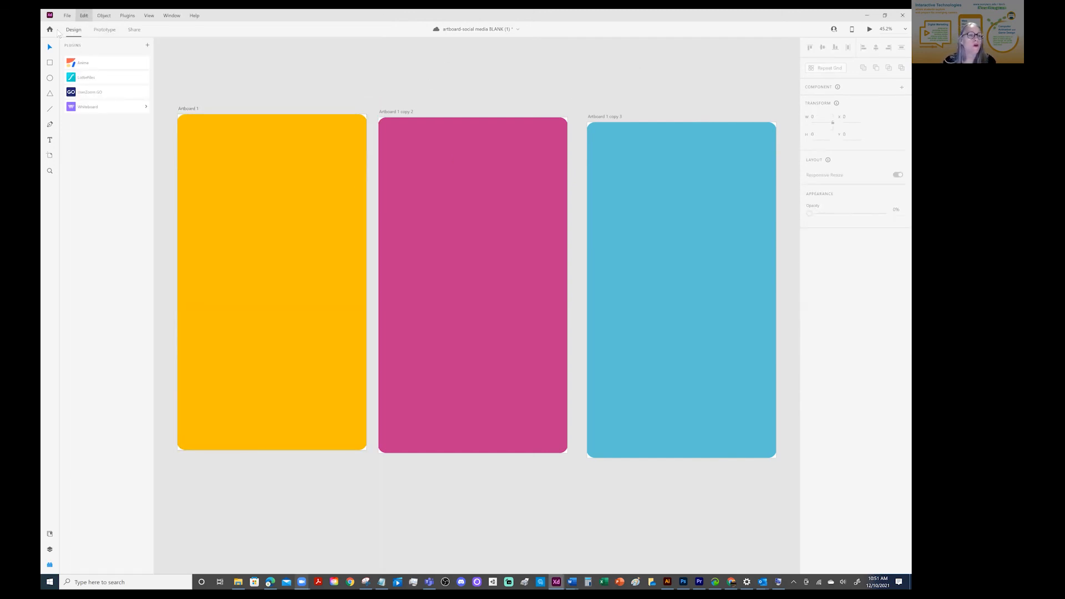
# Import the MP4 video RECOVER_SCOTT-ITECH-INTRO-08 while in design mode
pyautogui.click(67, 15)
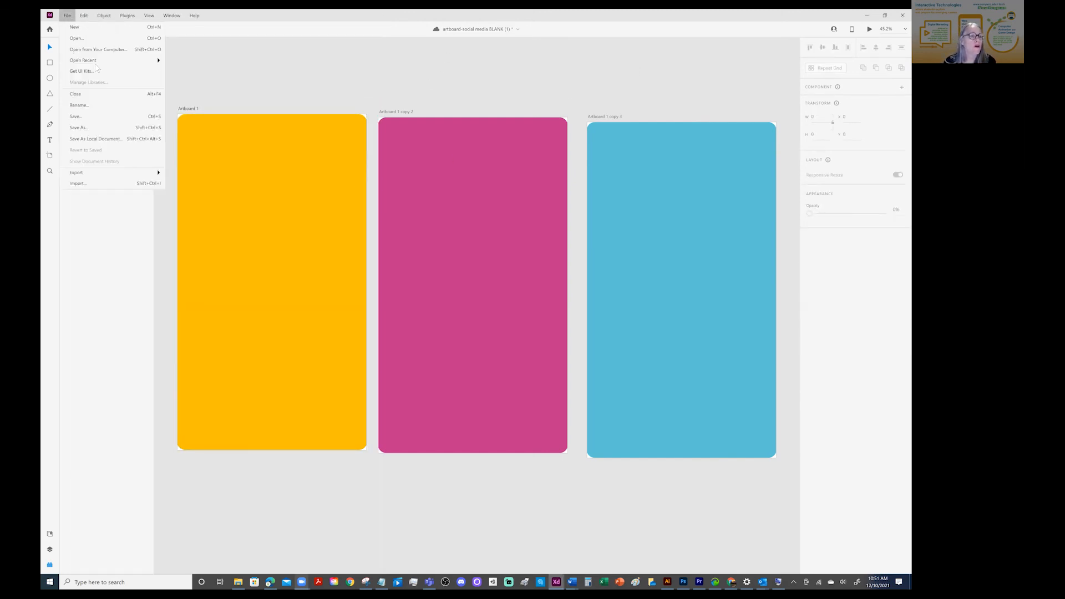
pyautogui.click(91, 185)
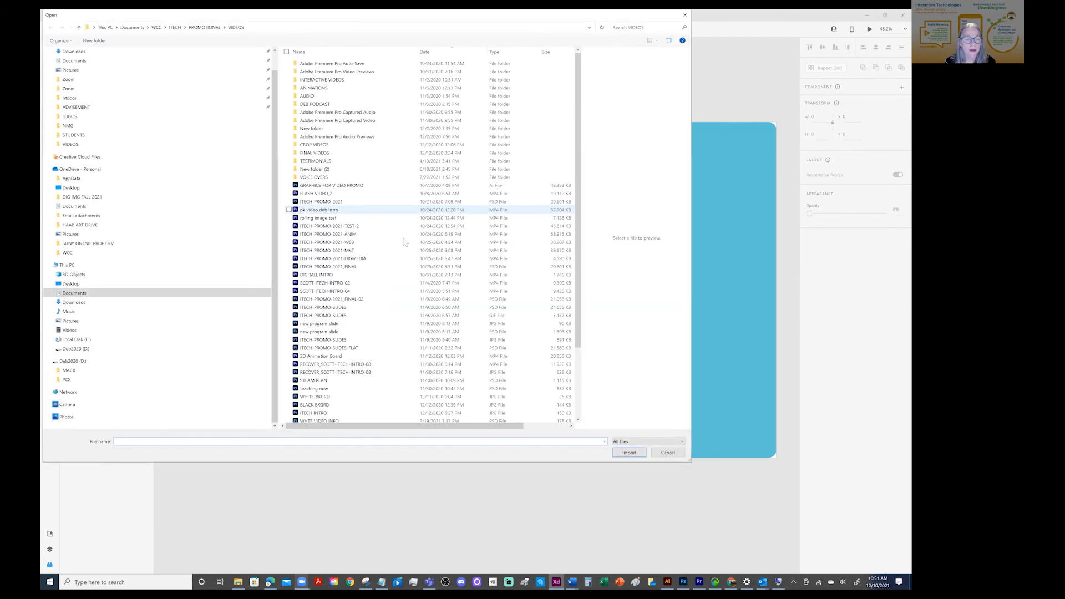
pyautogui.click(352, 364)
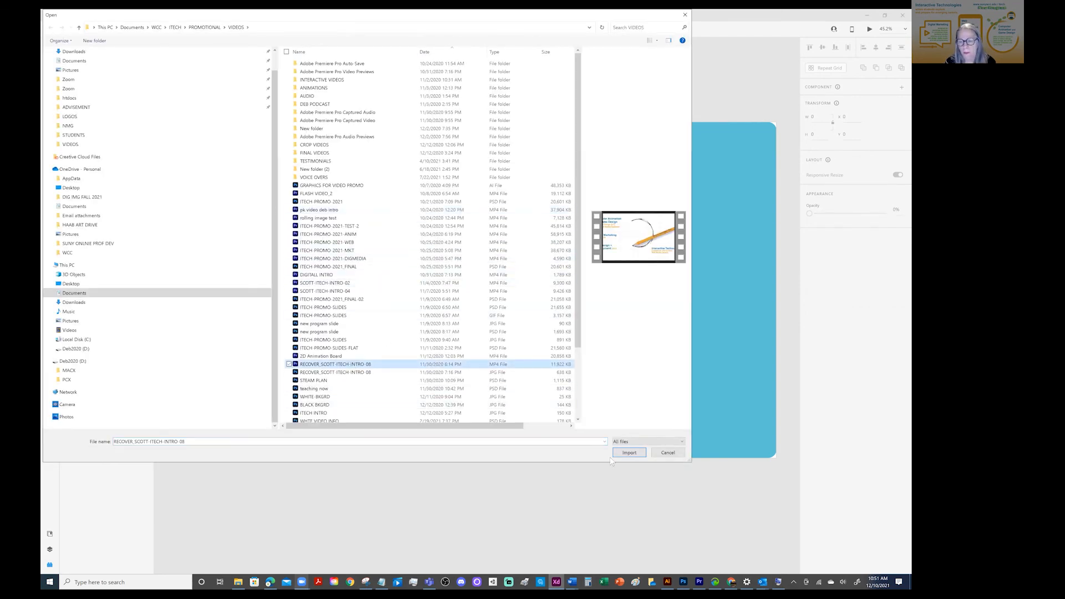
pyautogui.click(629, 453)
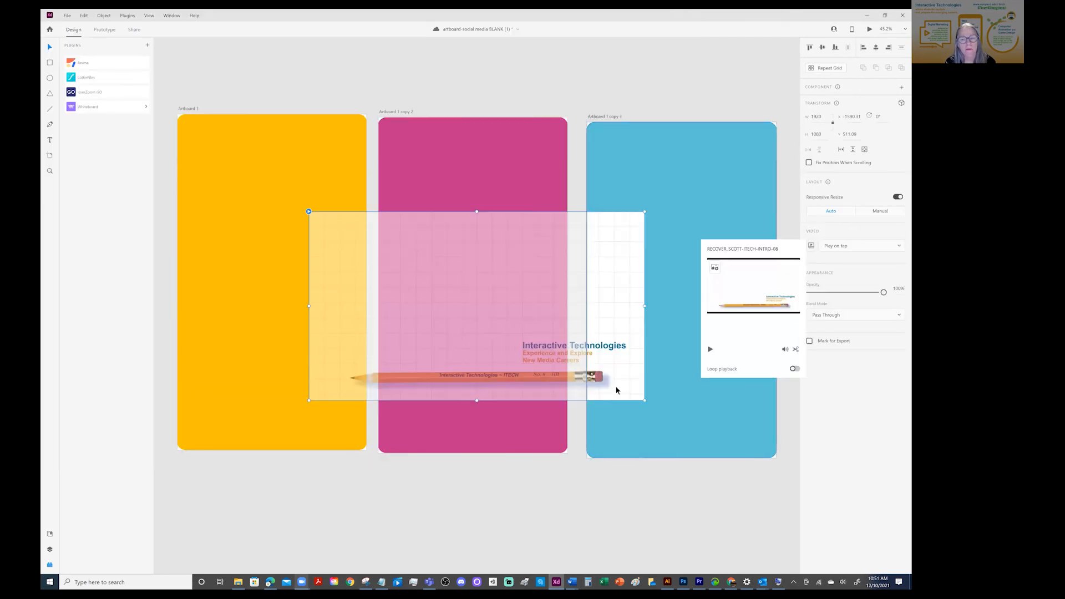
# Scale the video to about 1045 × 588 and place it just below the middle of the yellow artboard
pyautogui.moveTo(645, 211); pyautogui.dragTo(491, 297)
pyautogui.moveTo(339, 278); pyautogui.dragTo(304, 284)
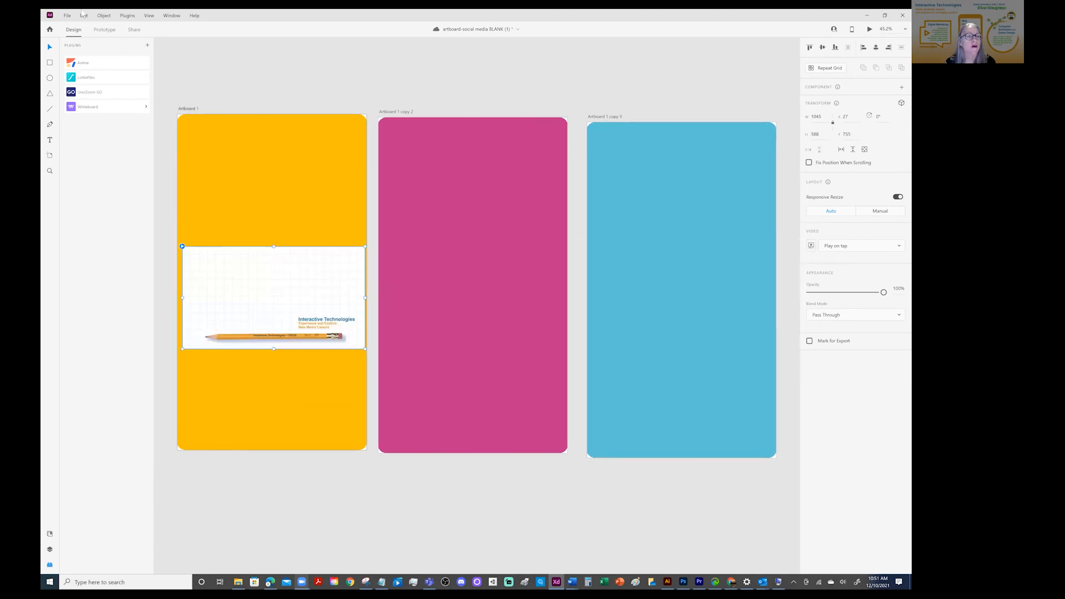
pyautogui.click(253, 55)
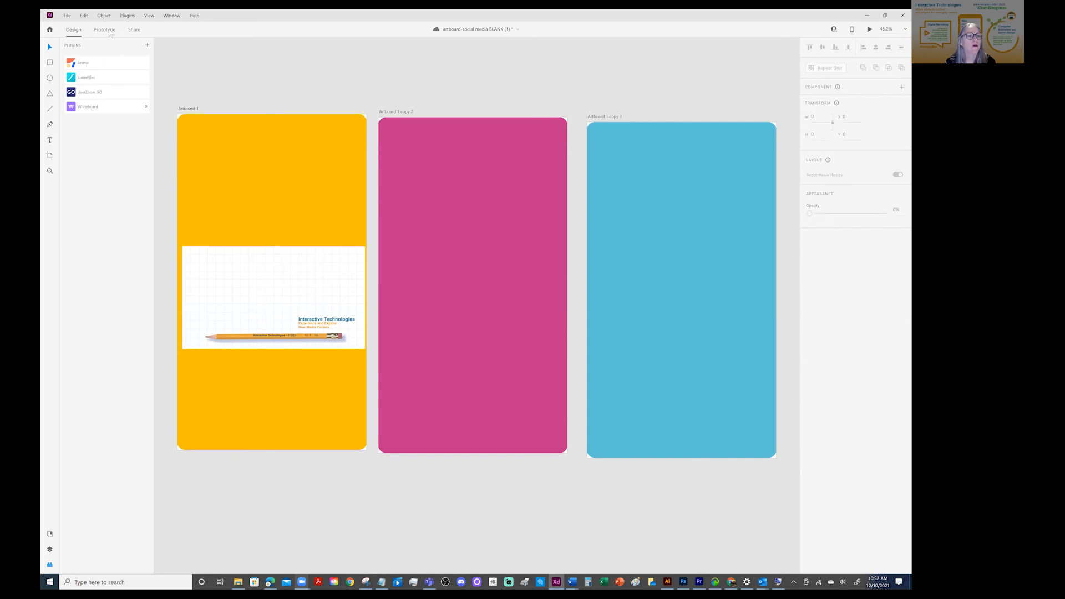
# Preview the yellow artboard from prototype mode to check the video playback, and close the preview
pyautogui.click(105, 31)
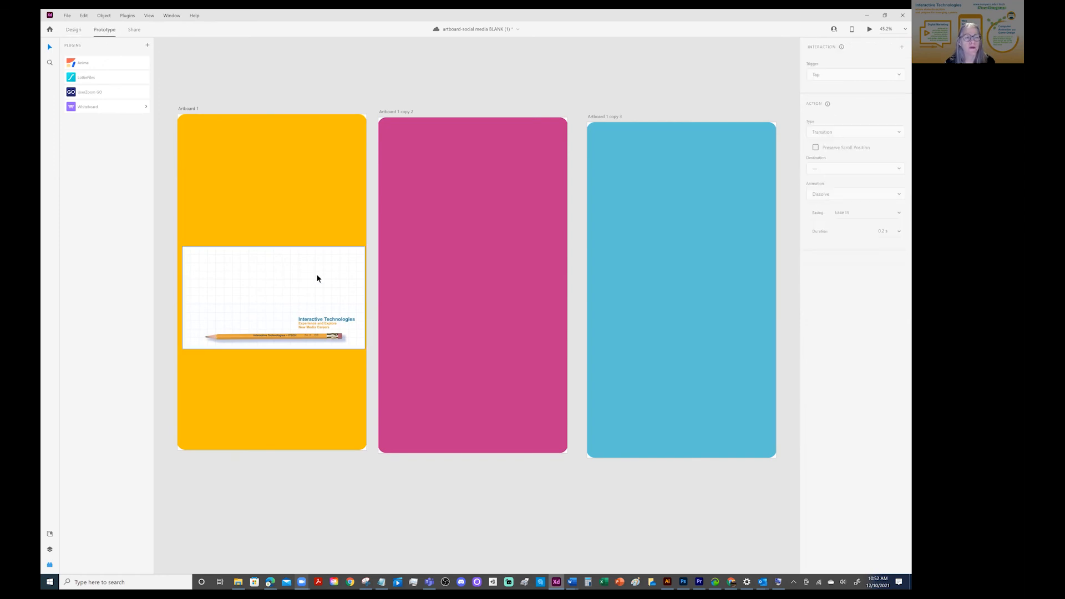
pyautogui.click(326, 118)
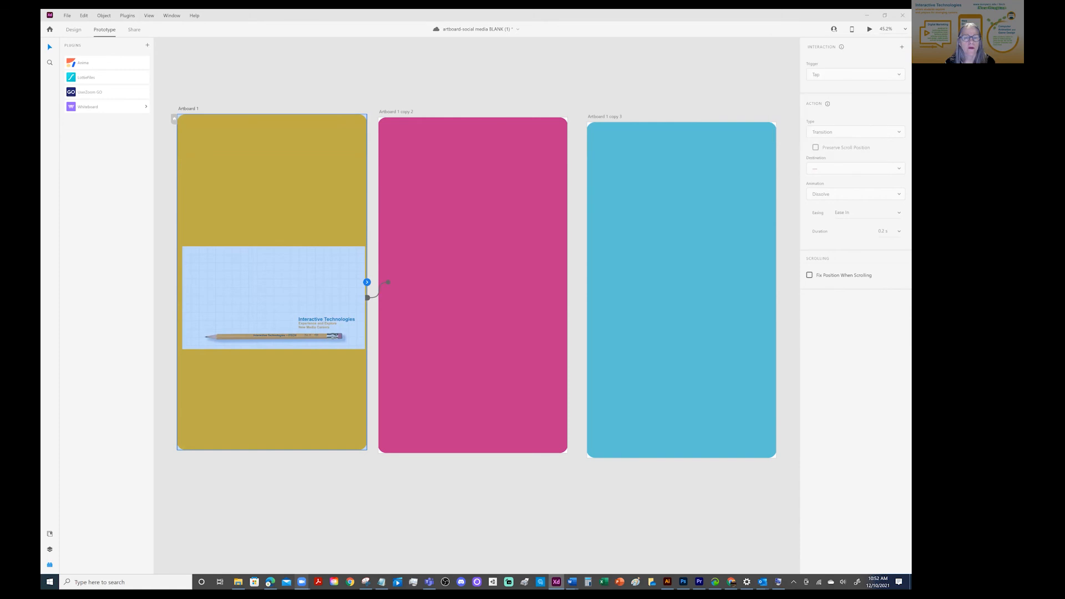
pyautogui.hotkey('ctrl', 'Return')
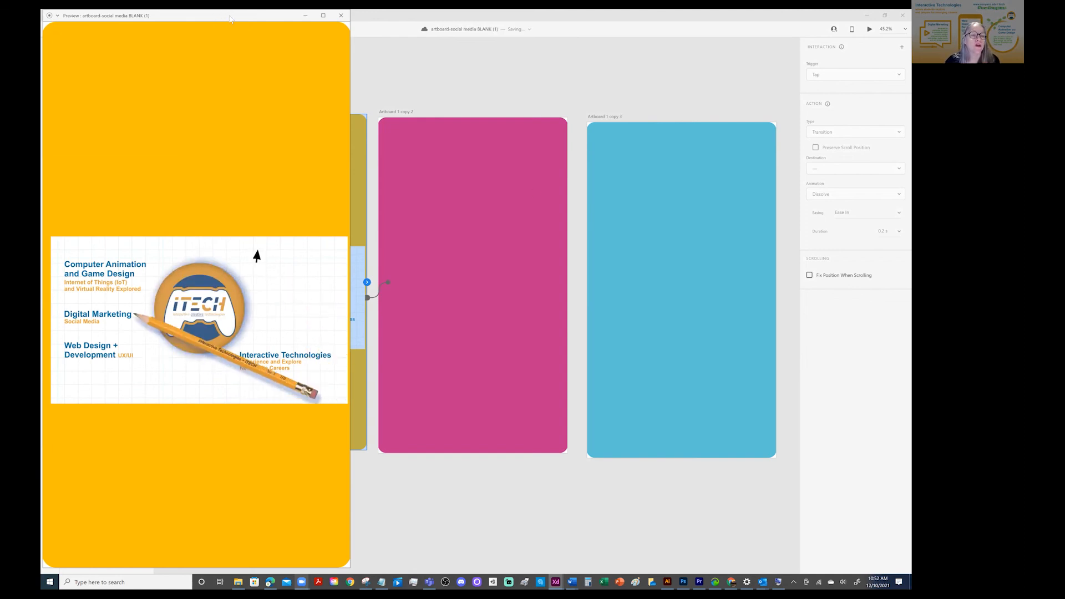
pyautogui.moveTo(230, 17); pyautogui.dragTo(263, 81)
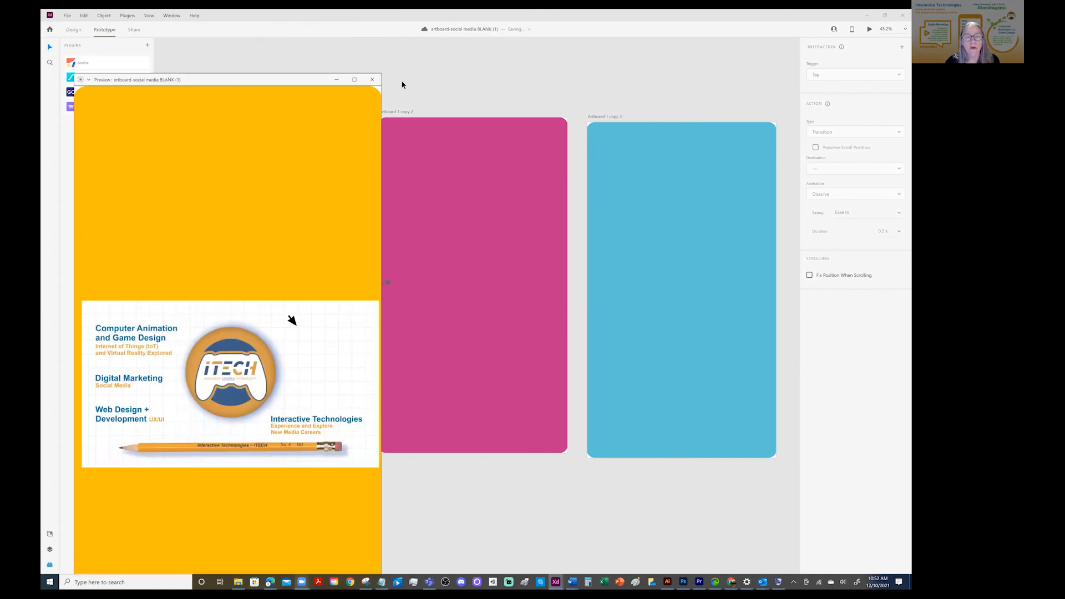
pyautogui.click(374, 82)
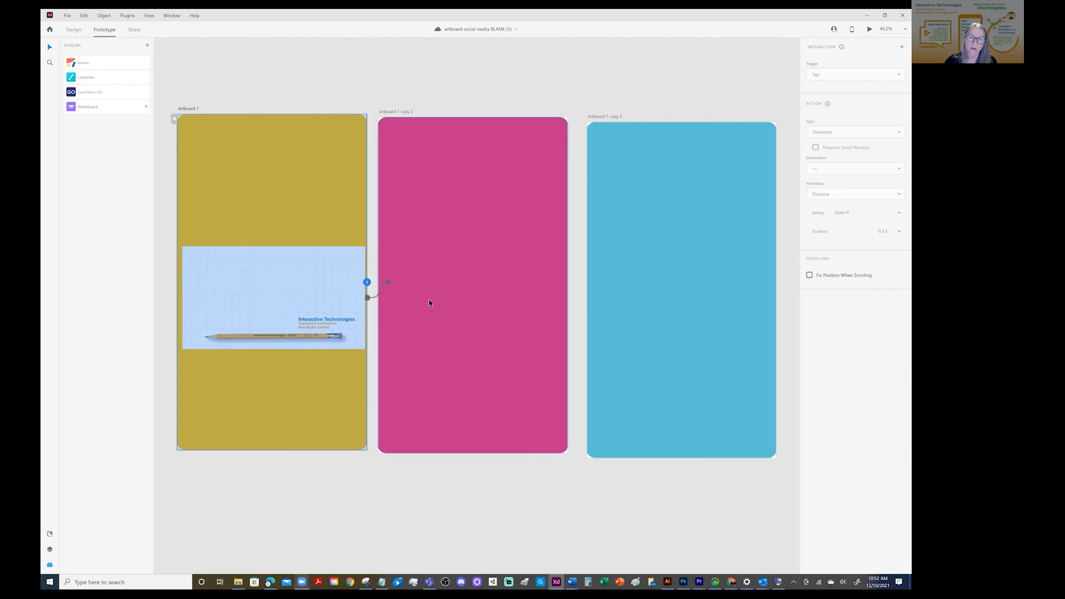
# Link the yellow artboard to the pink Artboard 1 copy 2 with a tap transition
pyautogui.click(189, 56)
pyautogui.click(278, 145)
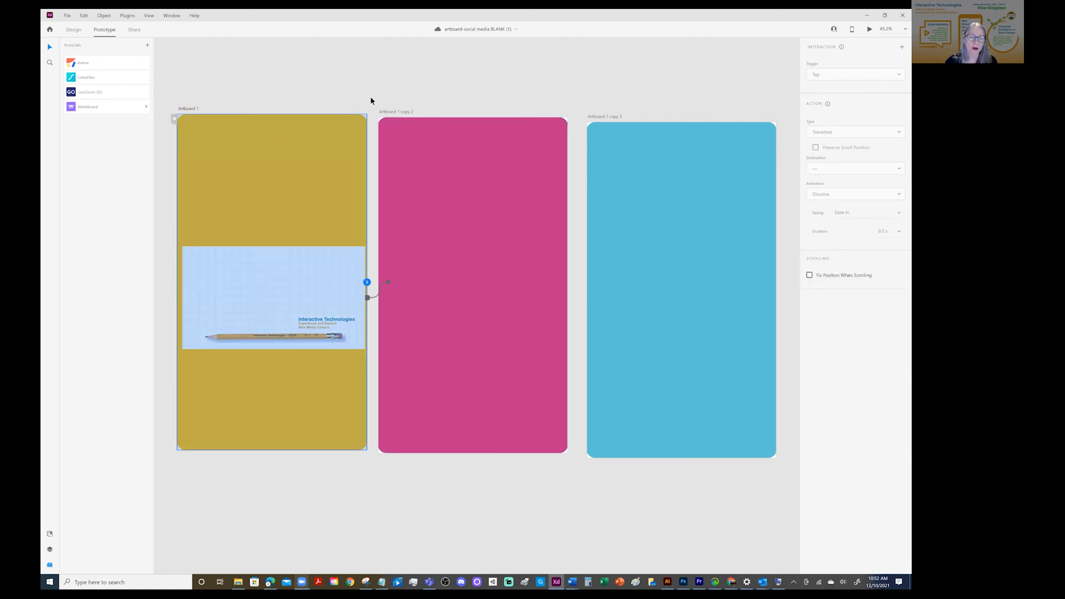
pyautogui.moveTo(369, 283); pyautogui.dragTo(463, 204)
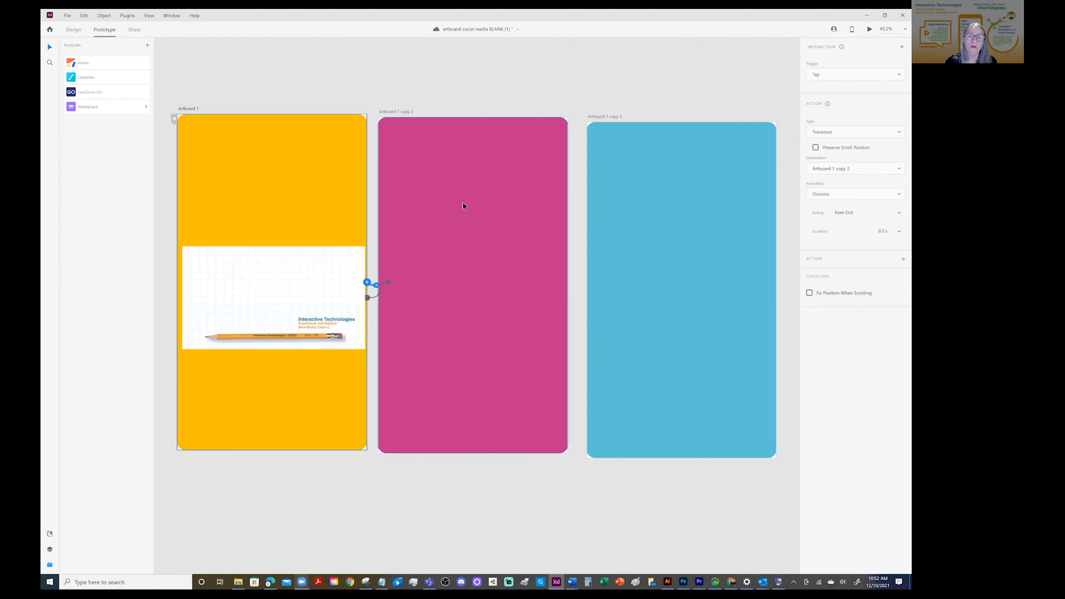
# Link the pink artboard to the blue artboard, and the blue artboard back to the yellow Artboard 1
pyautogui.click(468, 194)
pyautogui.moveTo(566, 287); pyautogui.dragTo(681, 219)
pyautogui.click(680, 219)
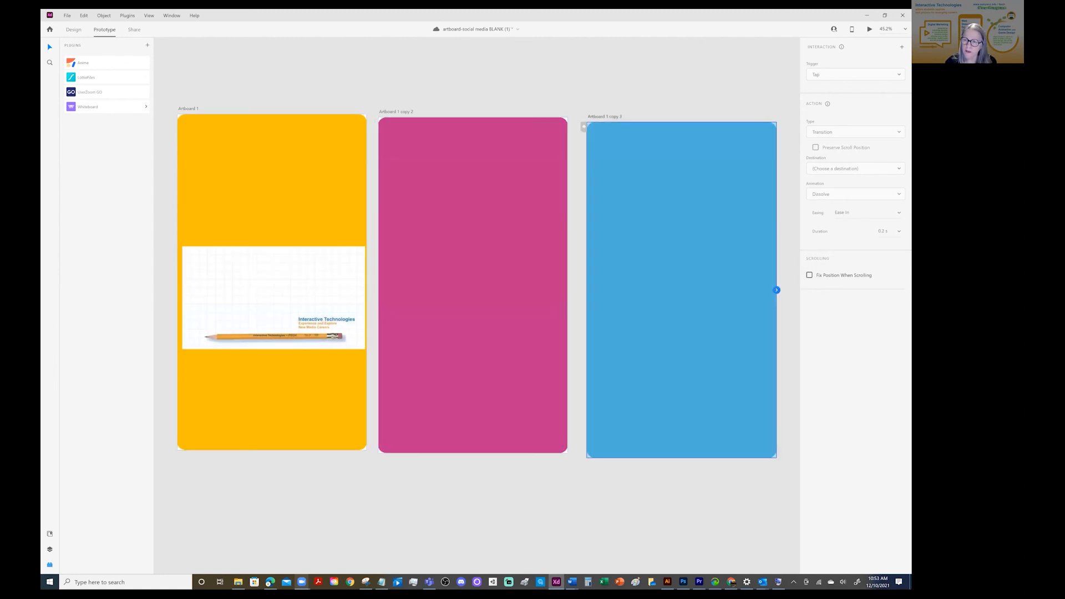
pyautogui.moveTo(777, 290); pyautogui.dragTo(261, 419)
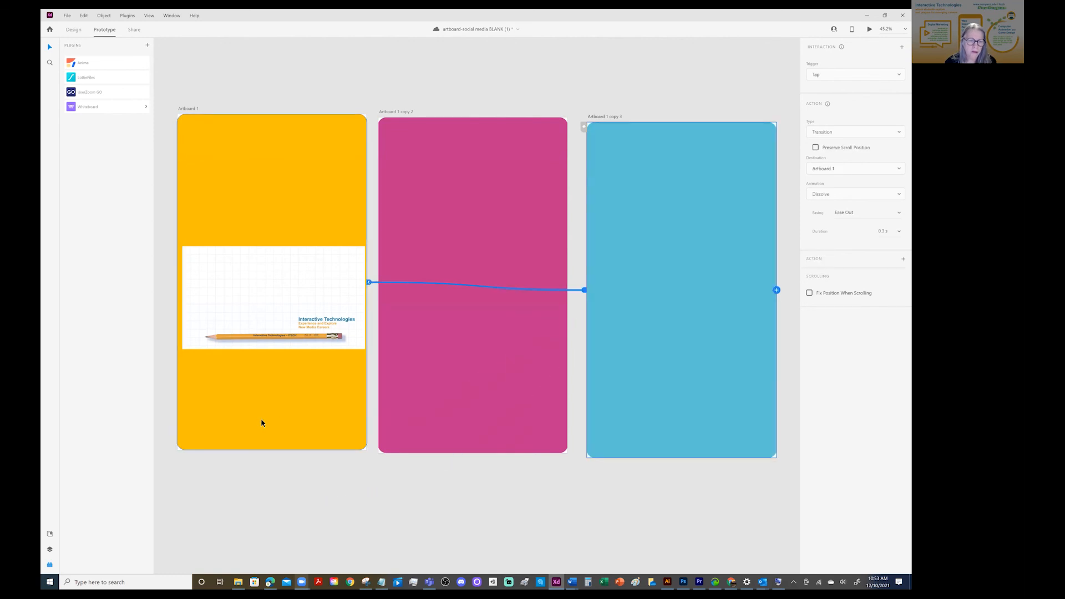
# Test the linked artboards and video in a preview started from the yellow artboard, and save the document
pyautogui.click(235, 128)
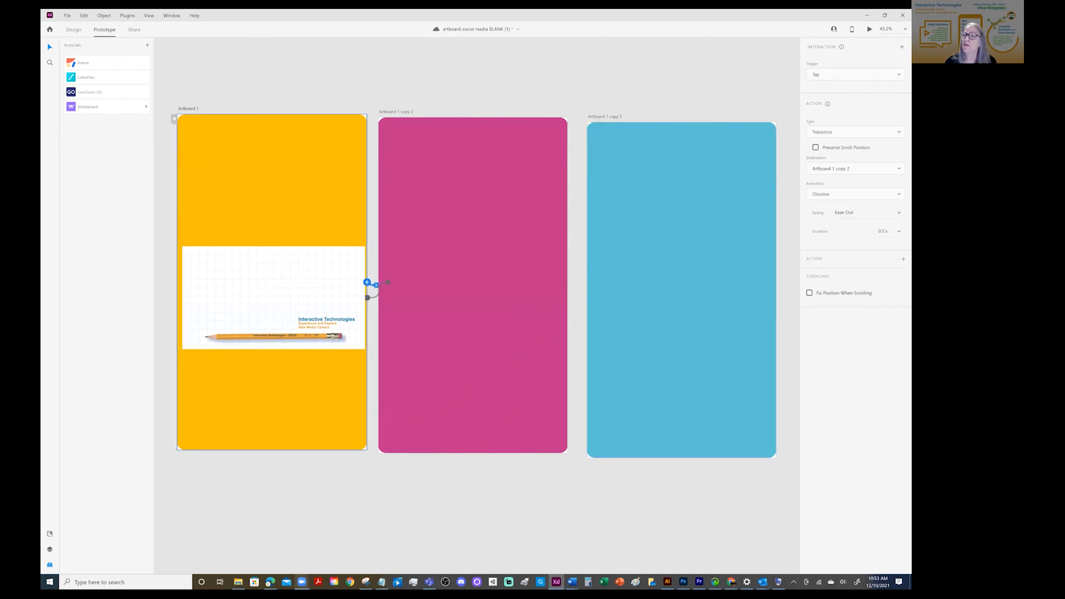
pyautogui.hotkey('ctrl', 'Return')
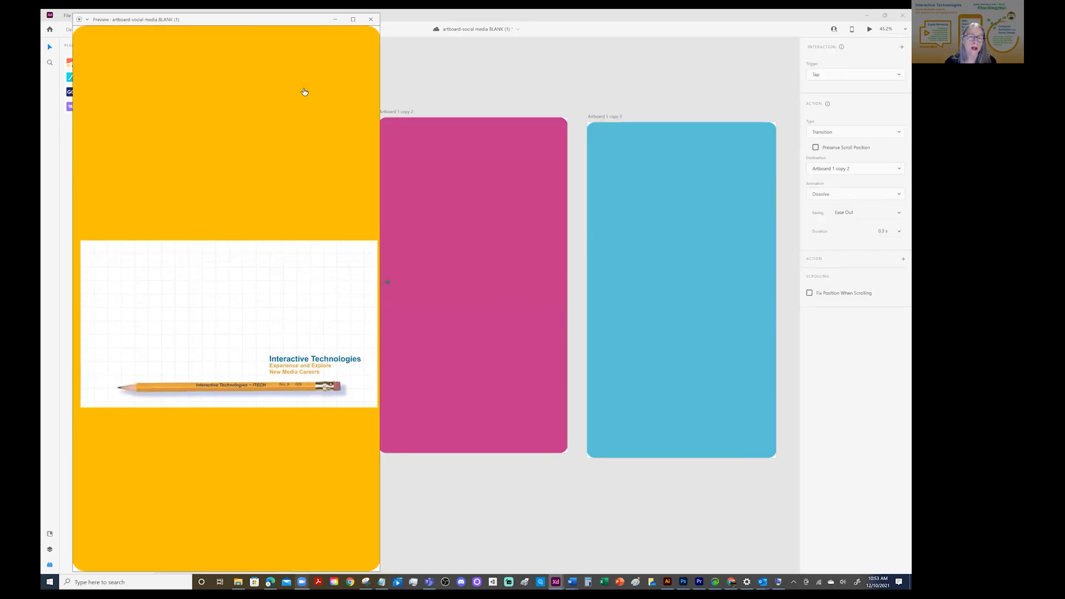
pyautogui.click(283, 95)
pyautogui.click(281, 95)
pyautogui.click(279, 103)
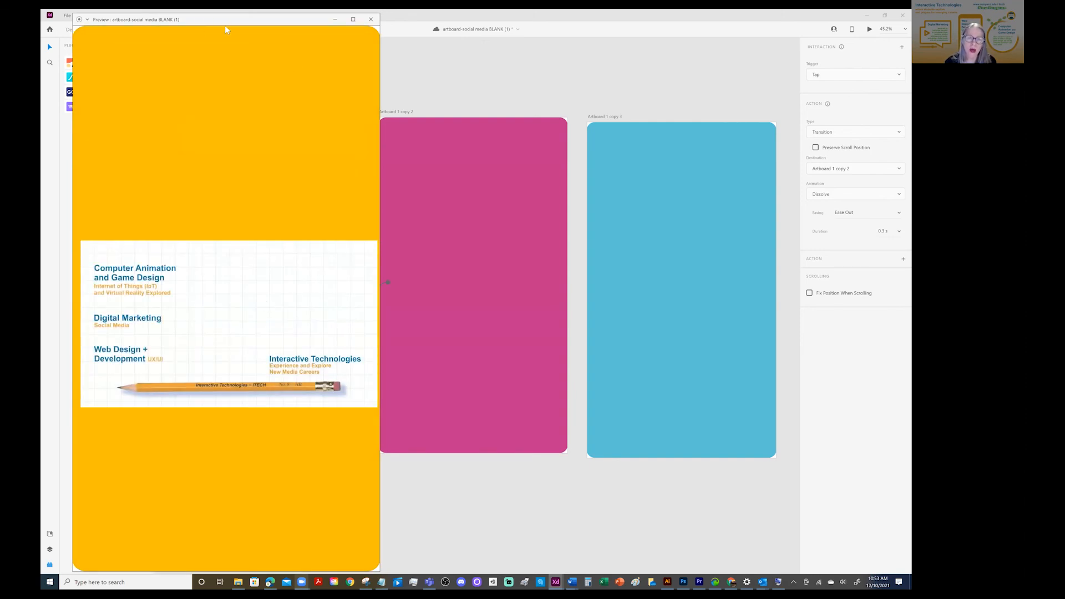
pyautogui.moveTo(224, 25); pyautogui.dragTo(324, 98)
pyautogui.click(367, 105)
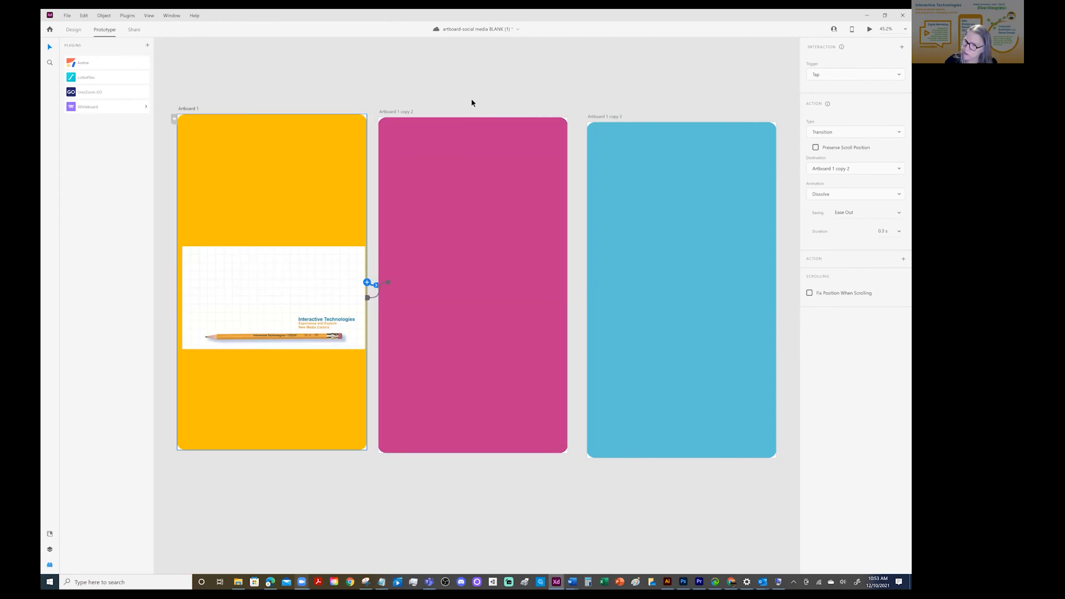
pyautogui.hotkey('ctrl', 's')
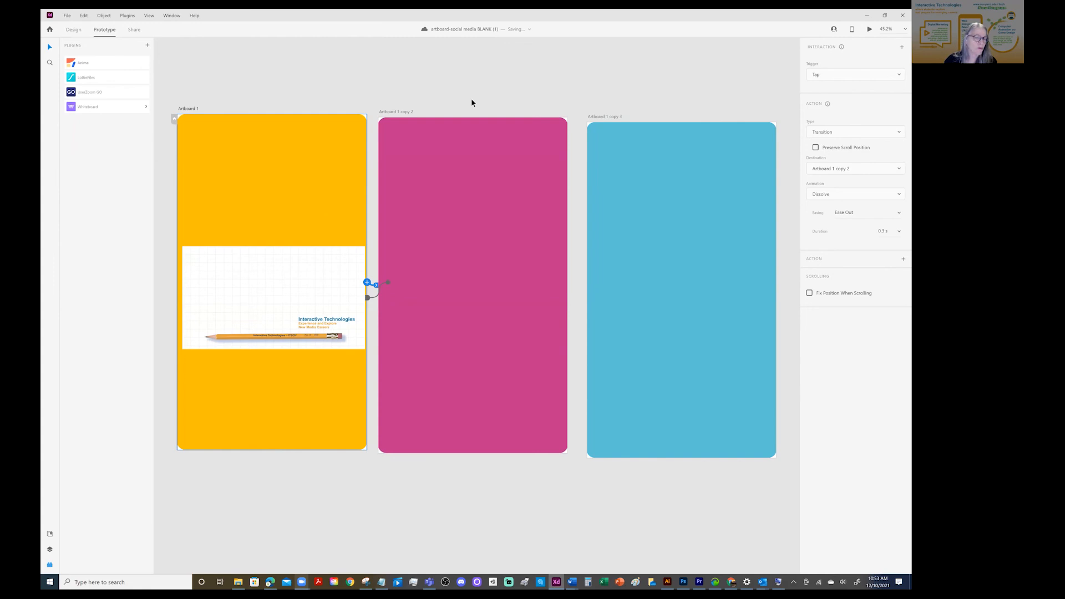